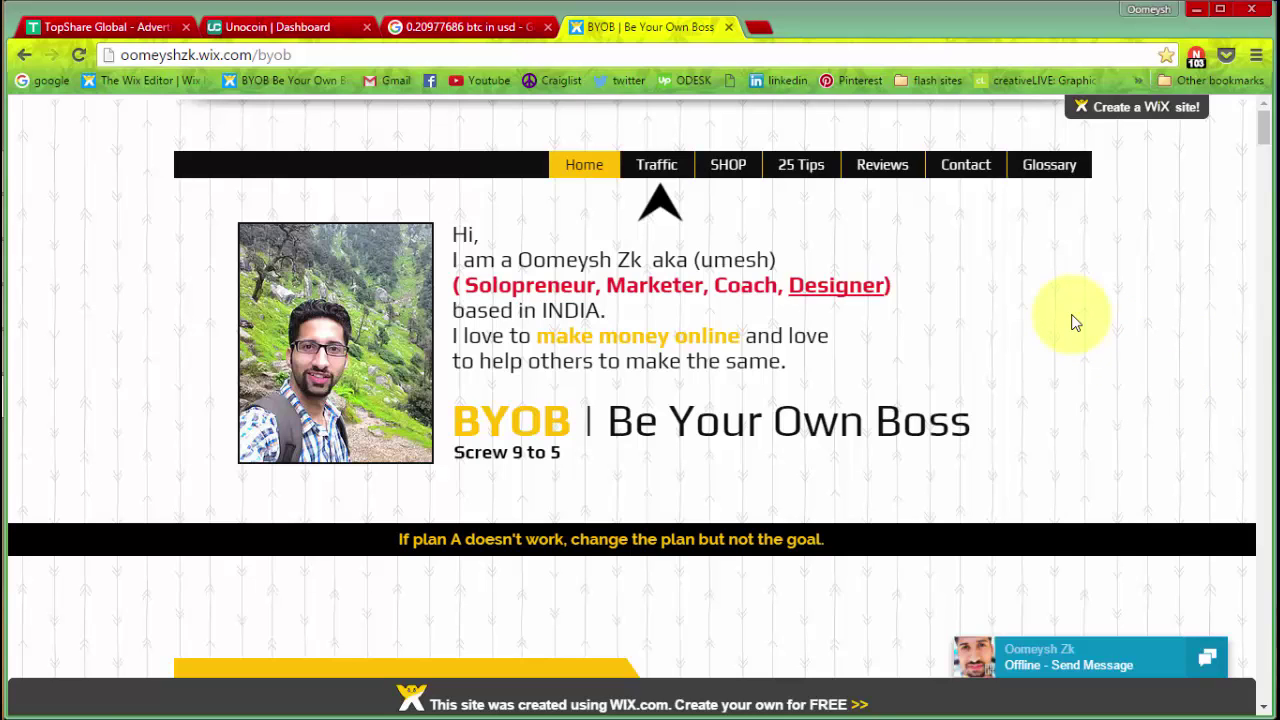
- View the personal site's contact section, then close its tab to return to the BTC conversion result
{"action": "left_click", "coordinate": [984, 180]}
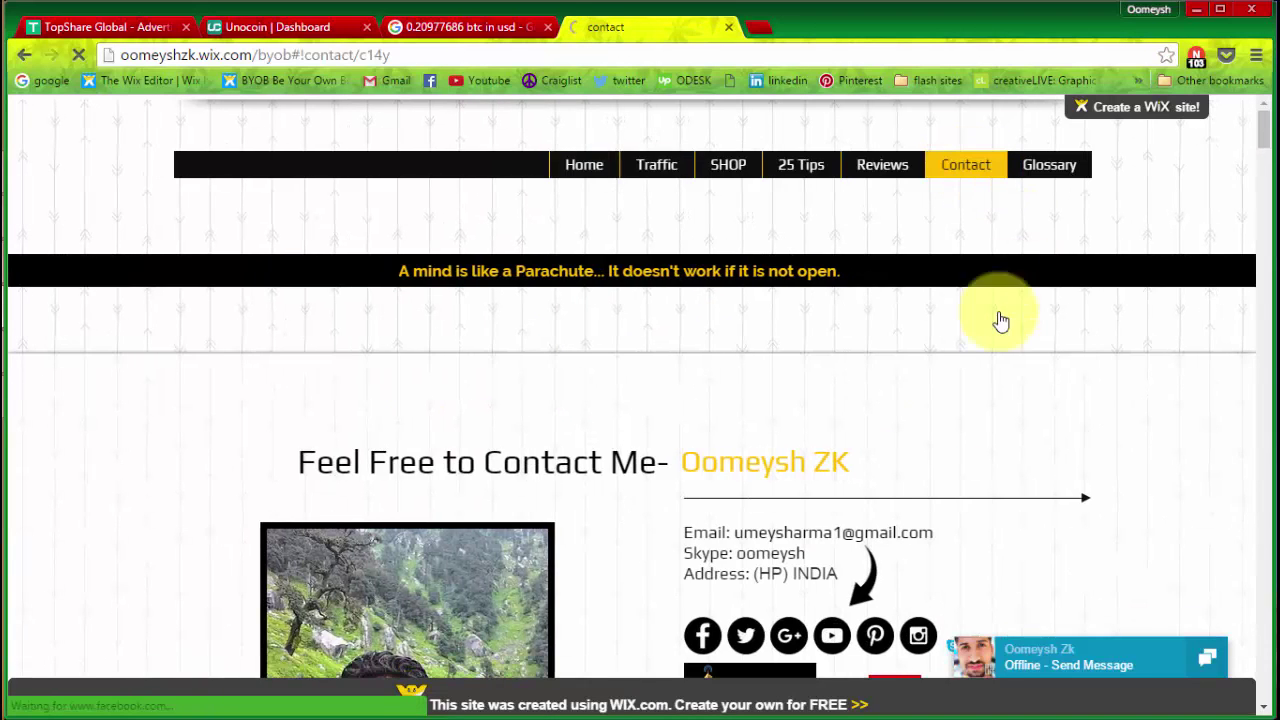
{"action": "scroll", "coordinate": [922, 378], "scroll_direction": "down", "scroll_amount": 3}
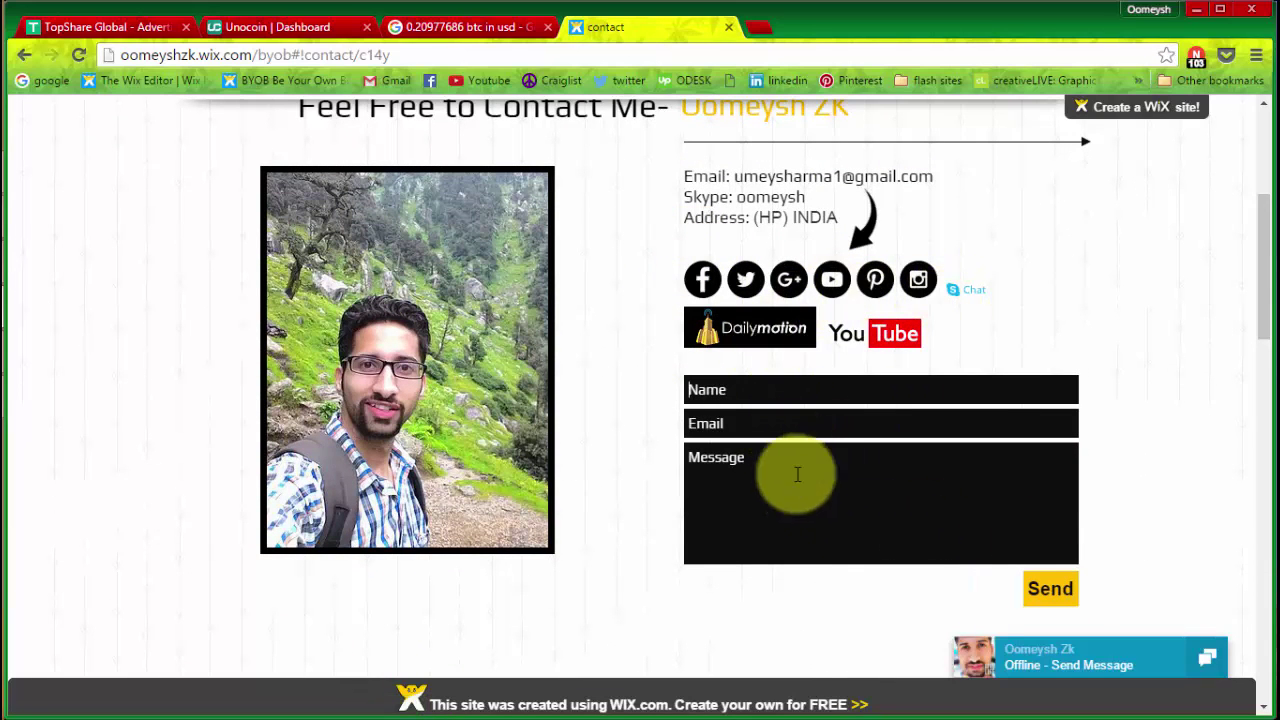
{"action": "left_click", "coordinate": [730, 27]}
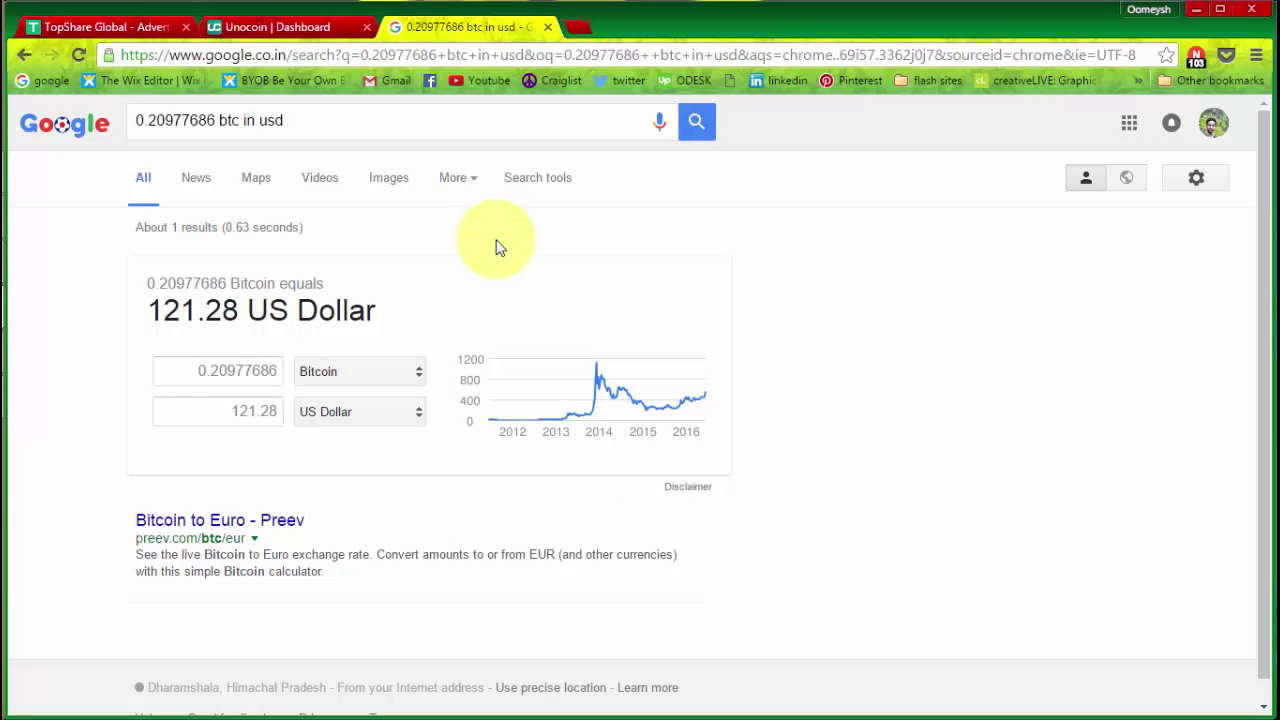
- Switch to the TopShare Global dashboard showing the Active, unsubscribed account
{"action": "left_click", "coordinate": [140, 27]}
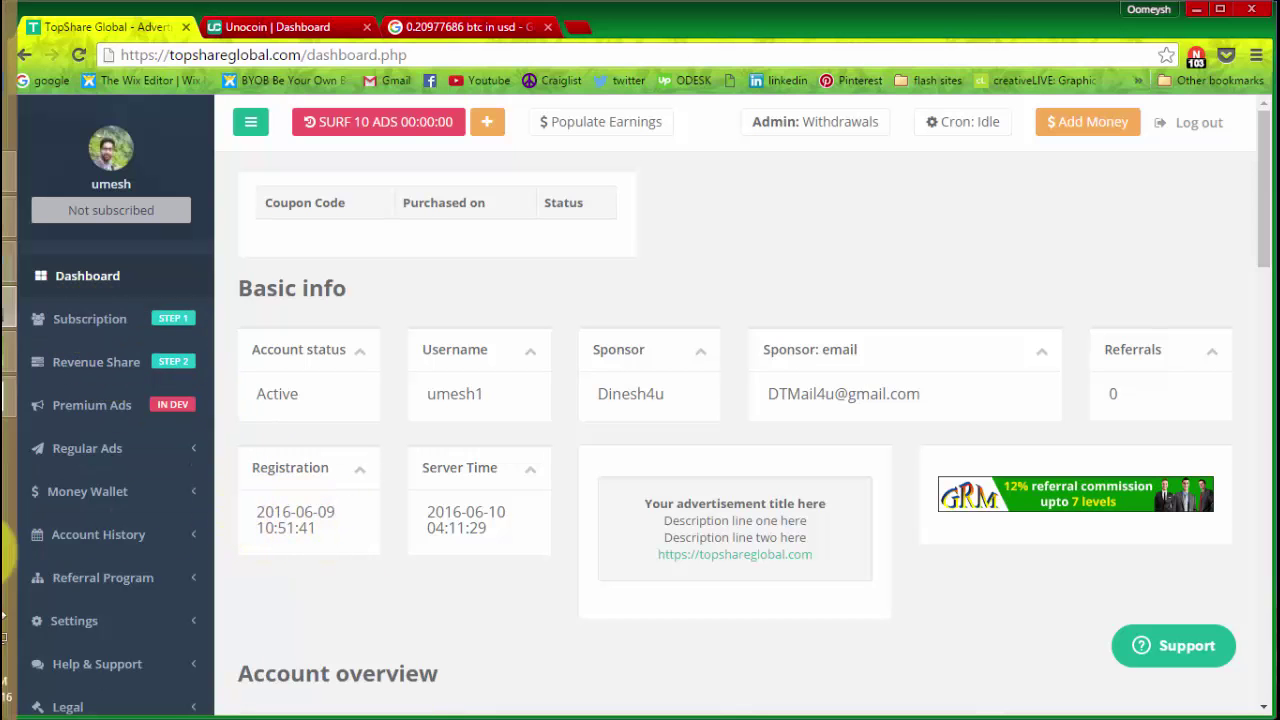
- Go to TopShare Global's Subscription (Step 1) page listing the $10 Regular plan
{"action": "left_click", "coordinate": [92, 318]}
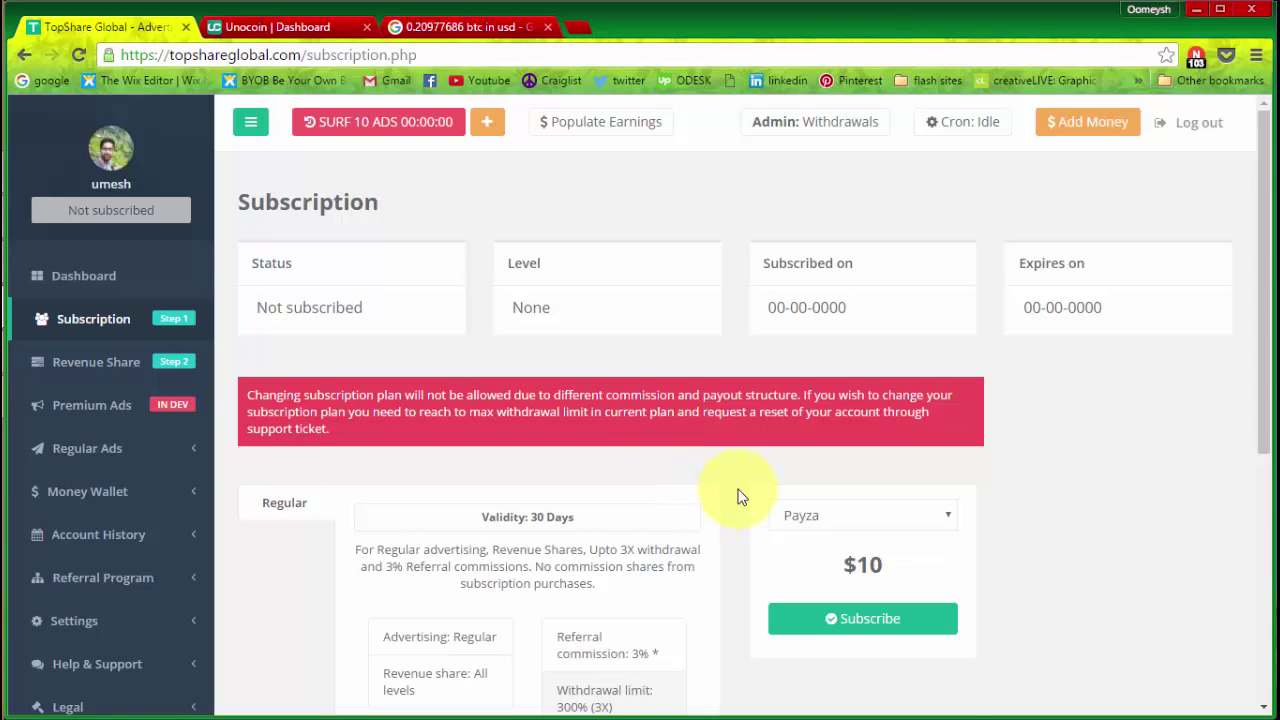
{"action": "scroll", "coordinate": [737, 497], "scroll_direction": "down", "scroll_amount": 2}
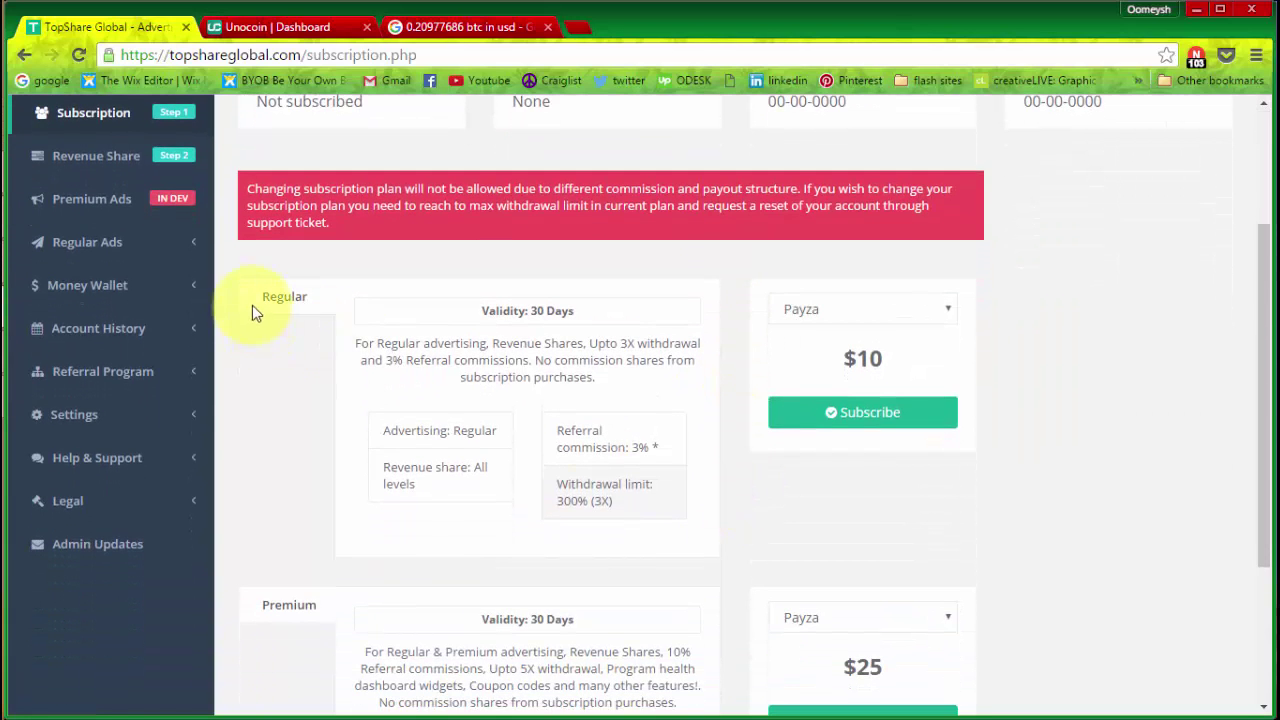
{"action": "scroll", "coordinate": [303, 312], "scroll_direction": "down", "scroll_amount": 1}
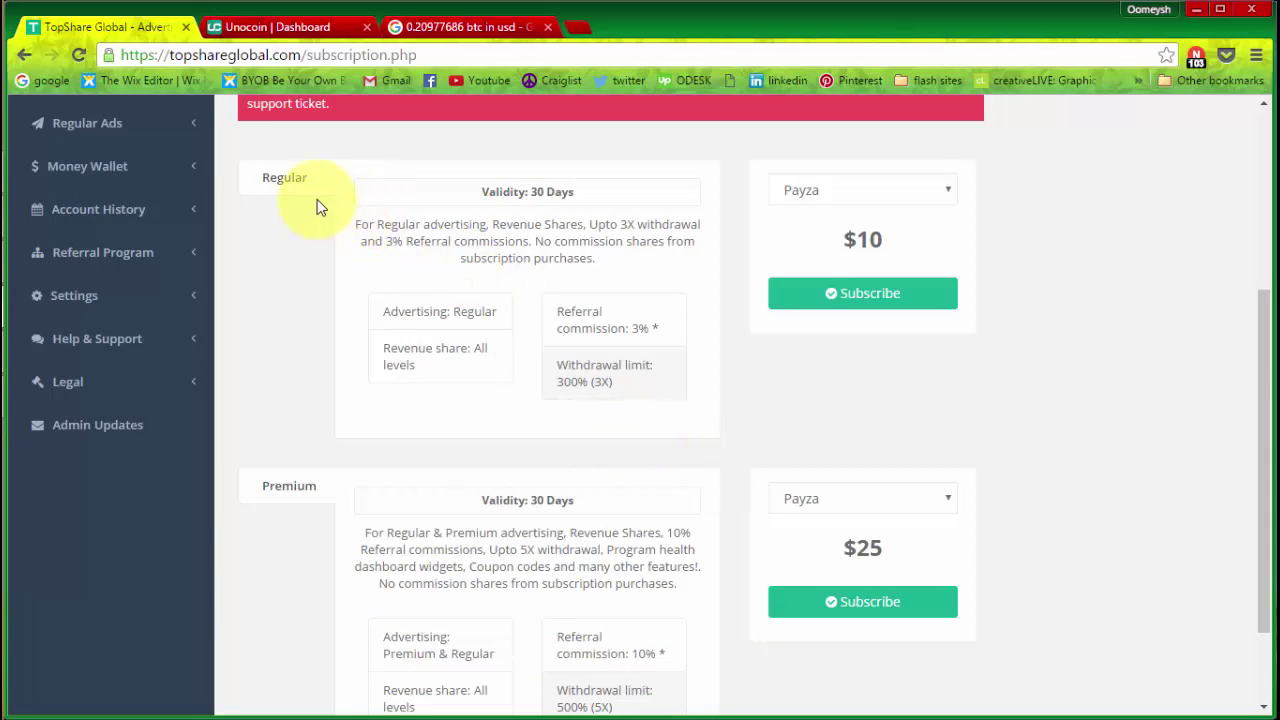
{"action": "left_click_drag", "start_coordinate": [658, 330], "coordinate": [538, 313]}
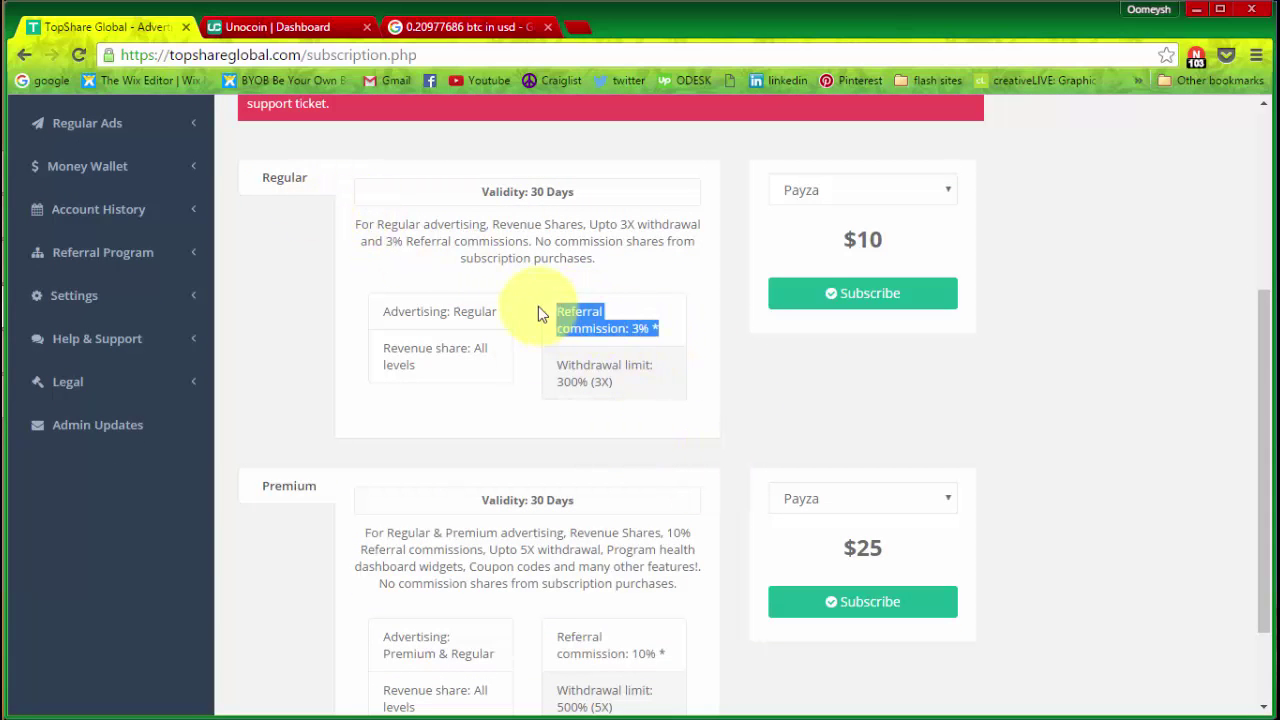
{"action": "left_click", "coordinate": [434, 372]}
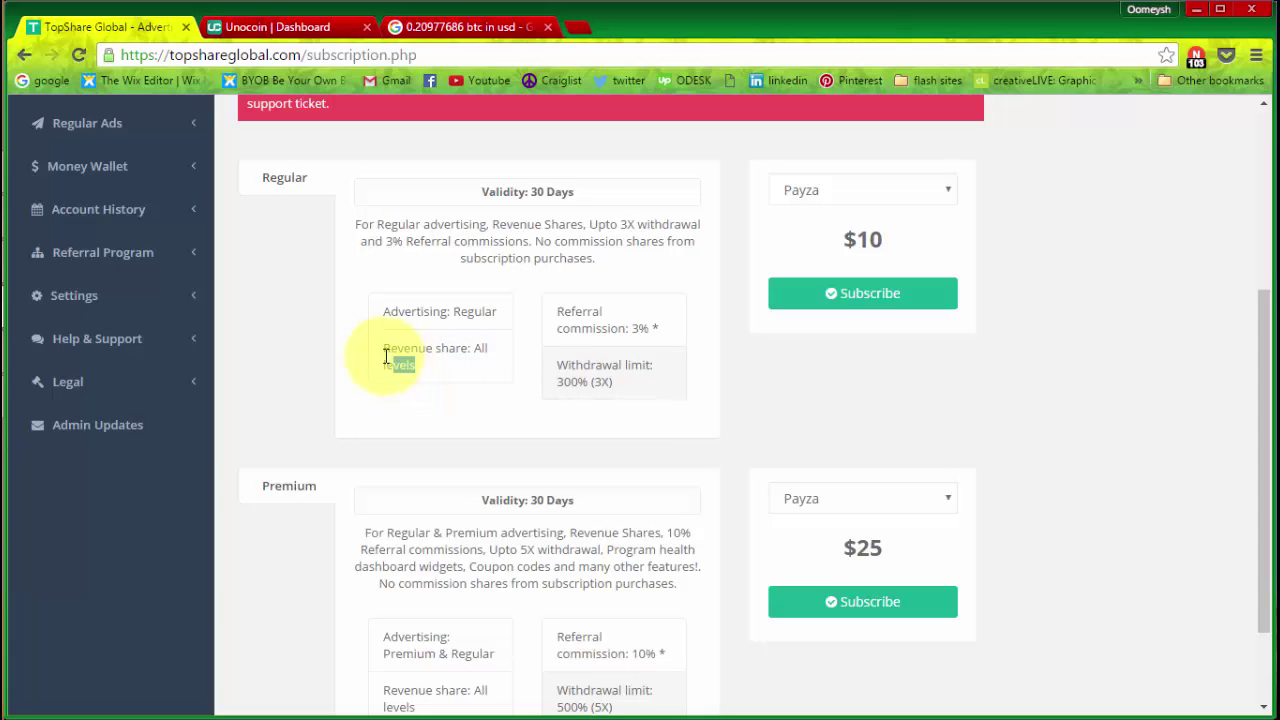
{"action": "left_click_drag", "start_coordinate": [391, 357], "coordinate": [543, 363]}
{"action": "left_click", "coordinate": [634, 393]}
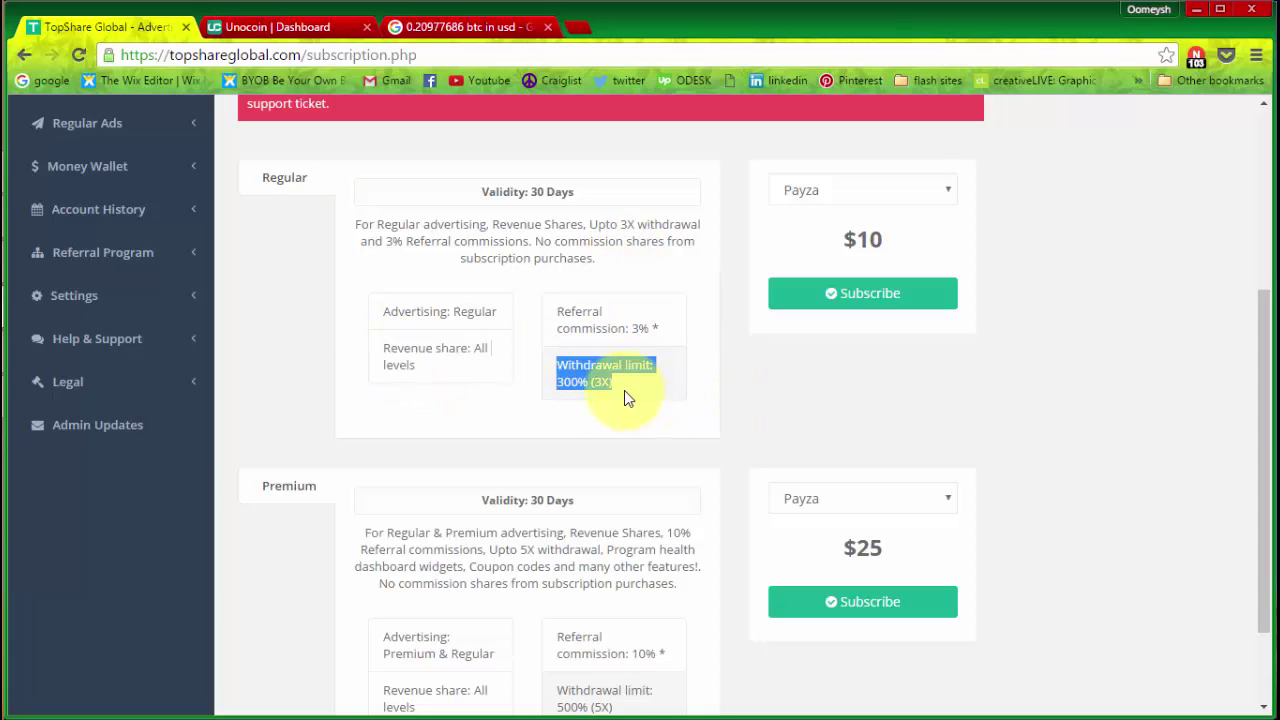
{"action": "left_click", "coordinate": [751, 385]}
{"action": "scroll", "coordinate": [751, 381], "scroll_direction": "down", "scroll_amount": 2}
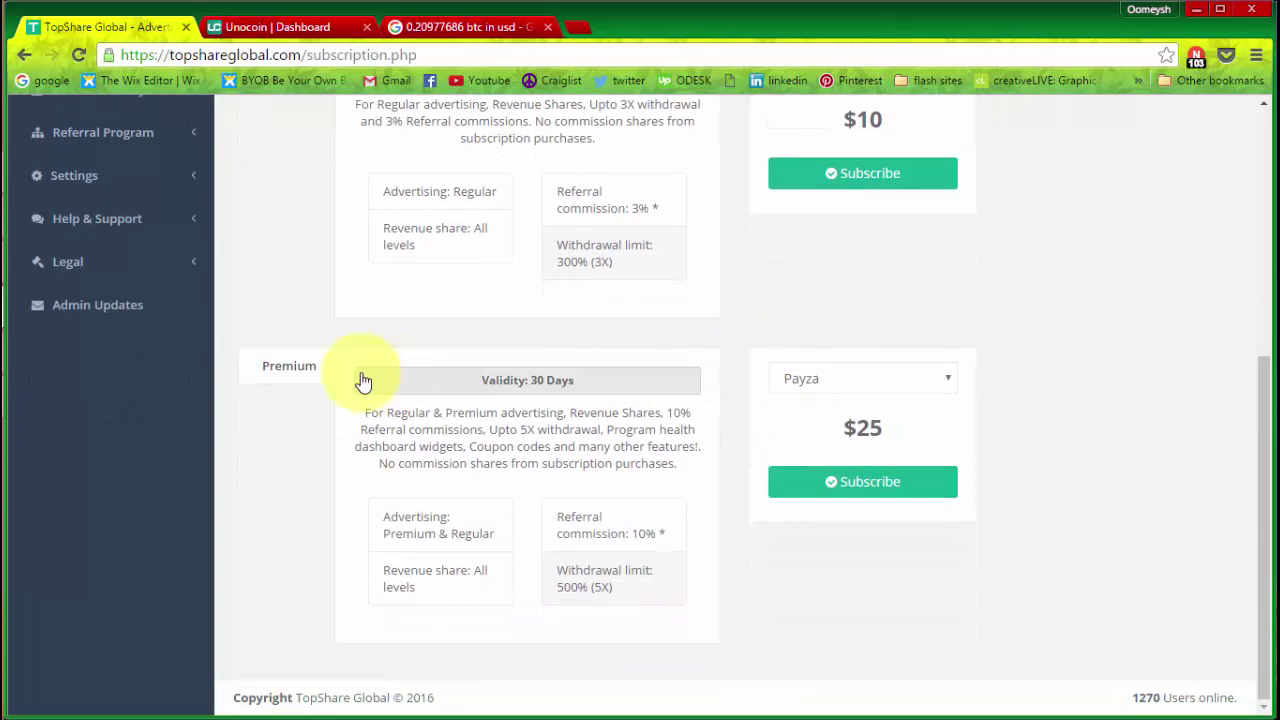
{"action": "left_click_drag", "start_coordinate": [663, 549], "coordinate": [524, 512]}
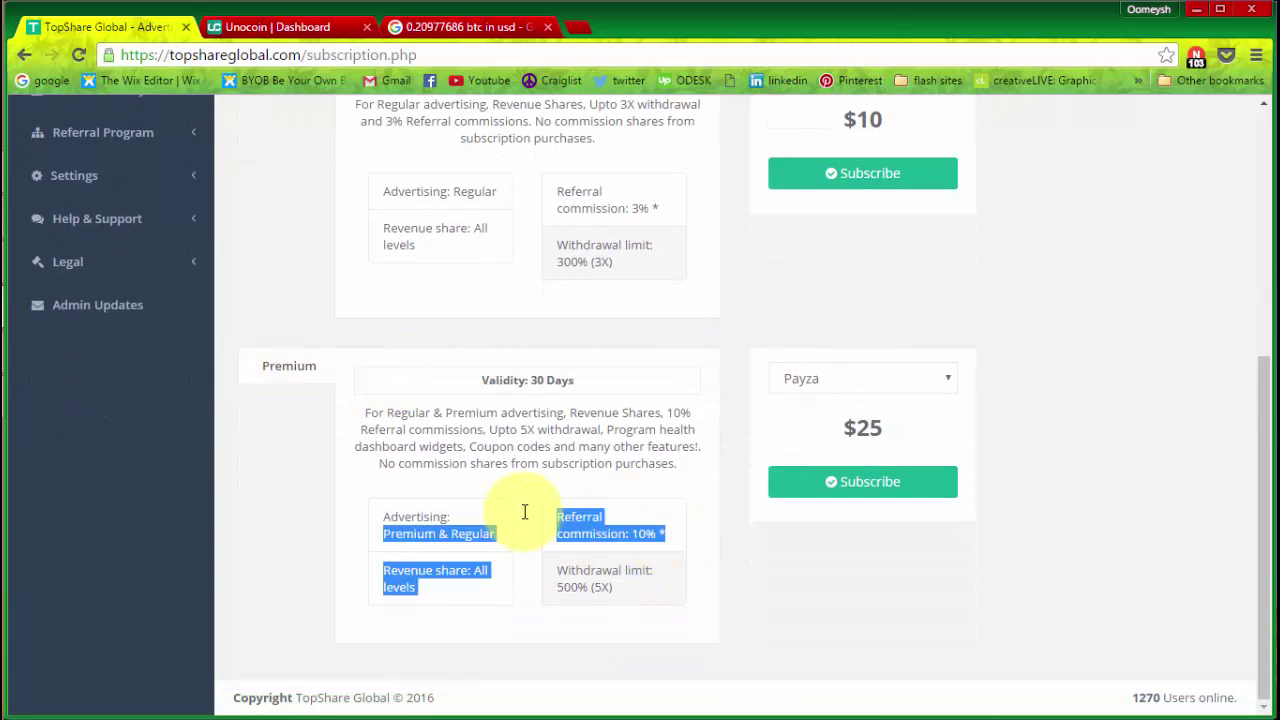
{"action": "left_click", "coordinate": [730, 553]}
{"action": "left_click_drag", "start_coordinate": [668, 534], "coordinate": [556, 512]}
{"action": "left_click", "coordinate": [729, 530]}
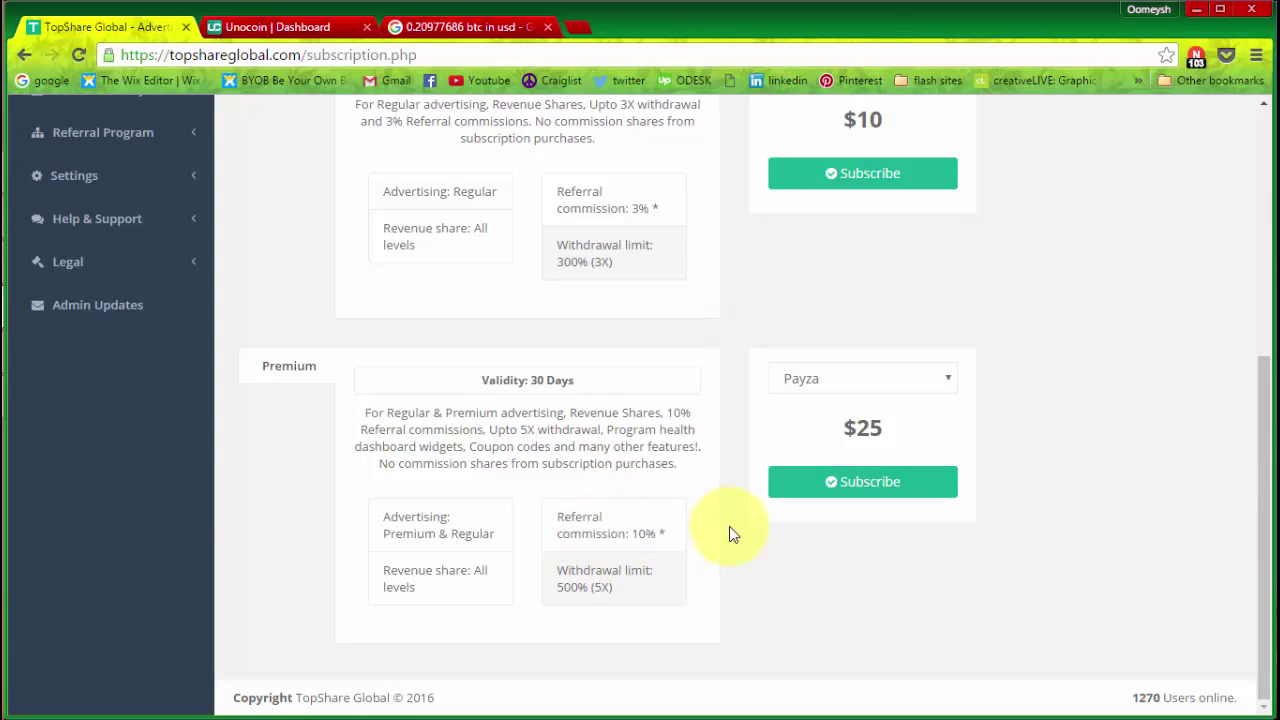
{"action": "left_click_drag", "start_coordinate": [643, 589], "coordinate": [527, 570]}
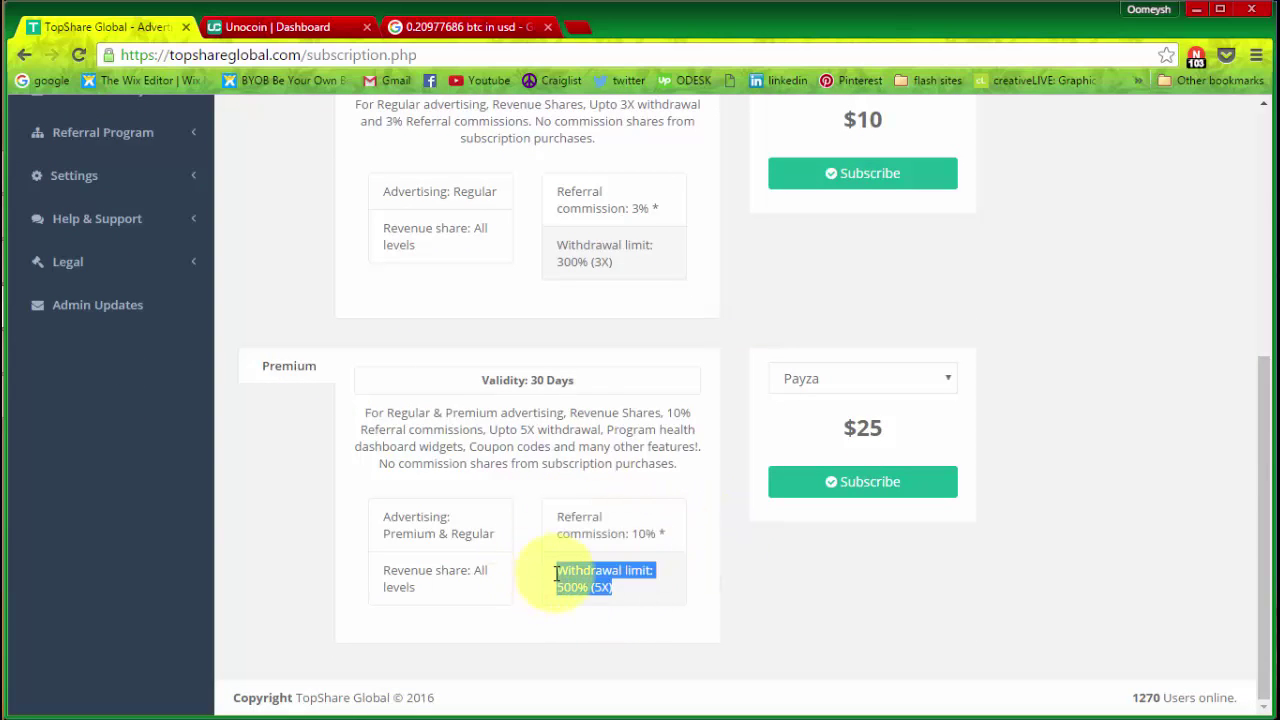
{"action": "left_click", "coordinate": [627, 588]}
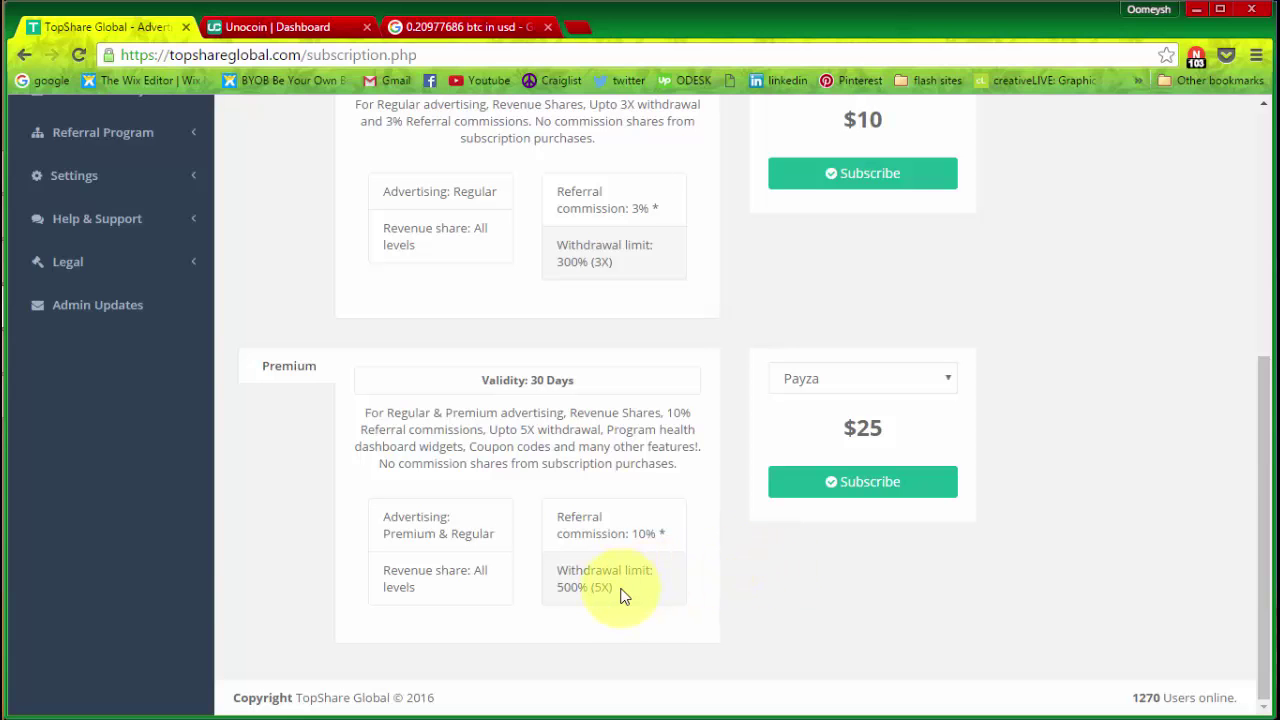
{"action": "scroll", "coordinate": [791, 551], "scroll_direction": "up", "scroll_amount": 3}
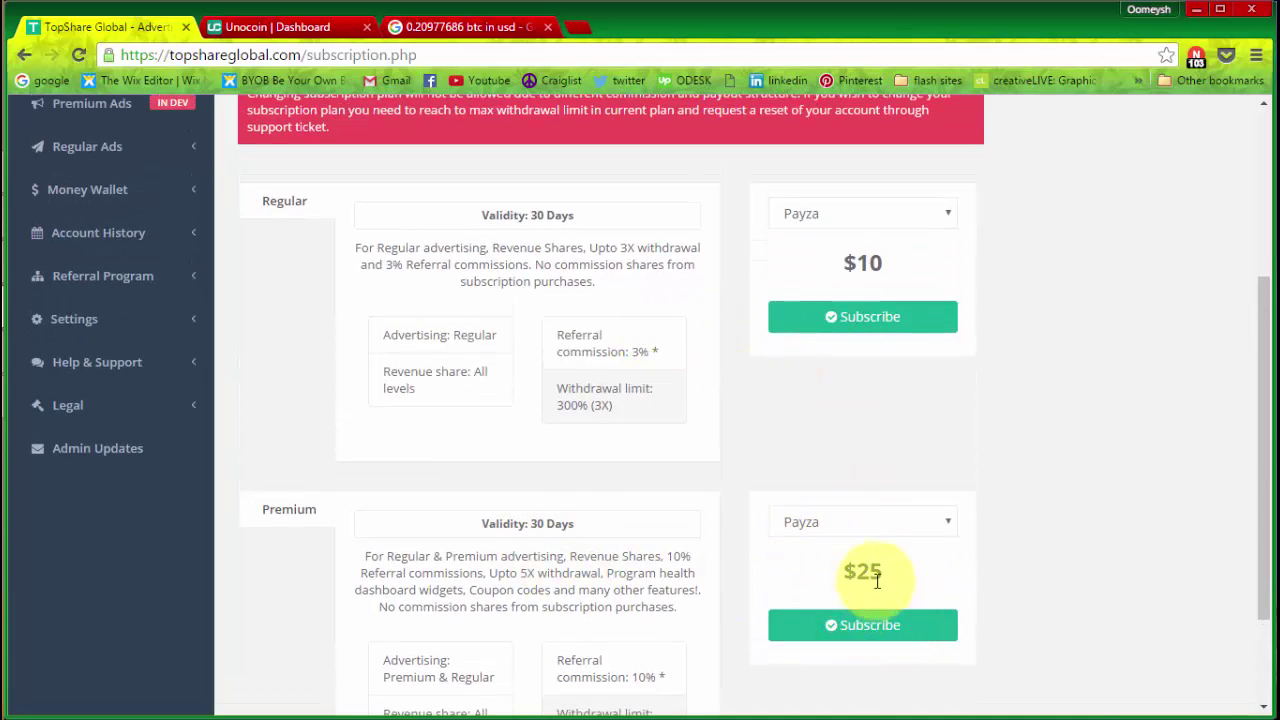
{"action": "scroll", "coordinate": [822, 399], "scroll_direction": "up", "scroll_amount": 1}
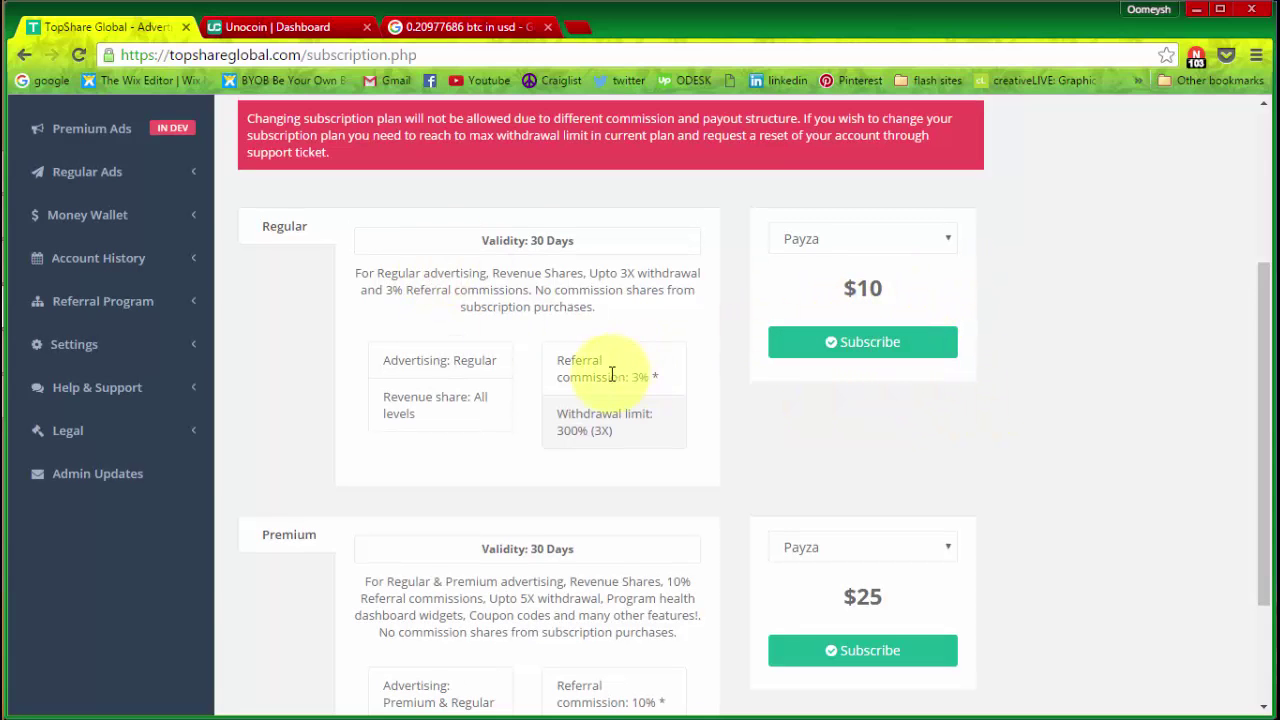
{"action": "scroll", "coordinate": [731, 380], "scroll_direction": "down", "scroll_amount": 2}
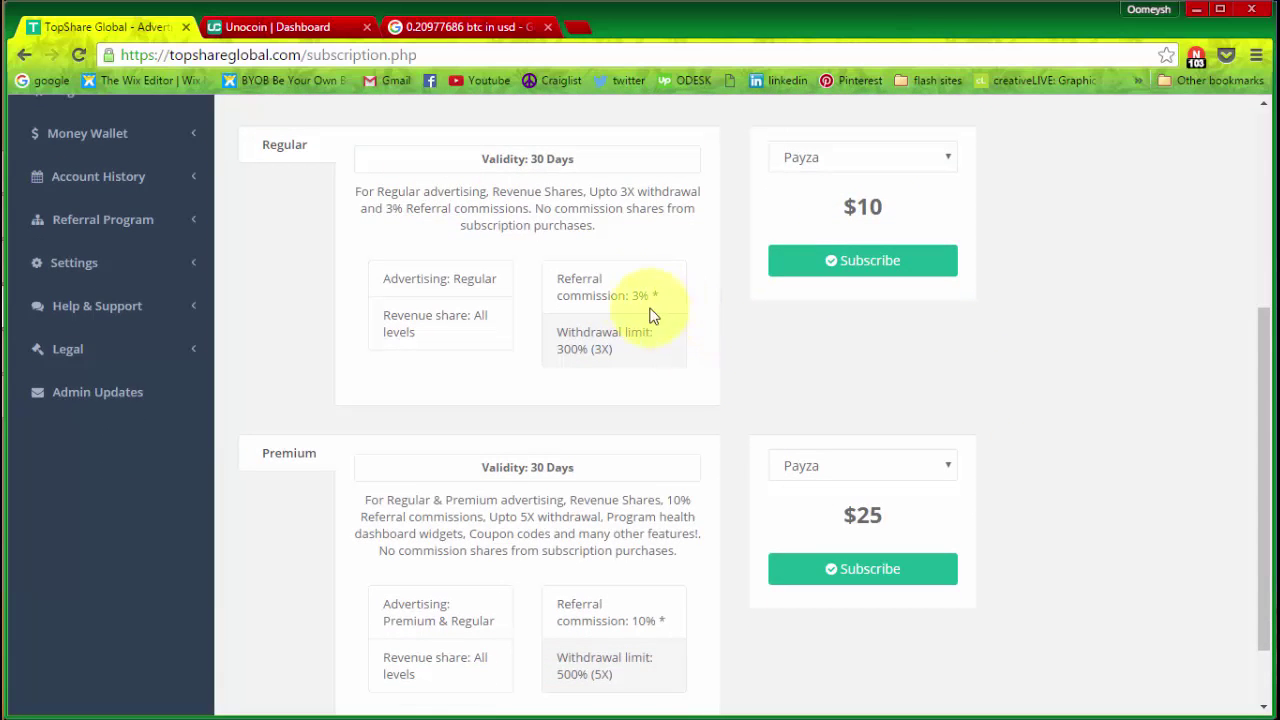
{"action": "left_click_drag", "start_coordinate": [651, 300], "coordinate": [737, 343]}
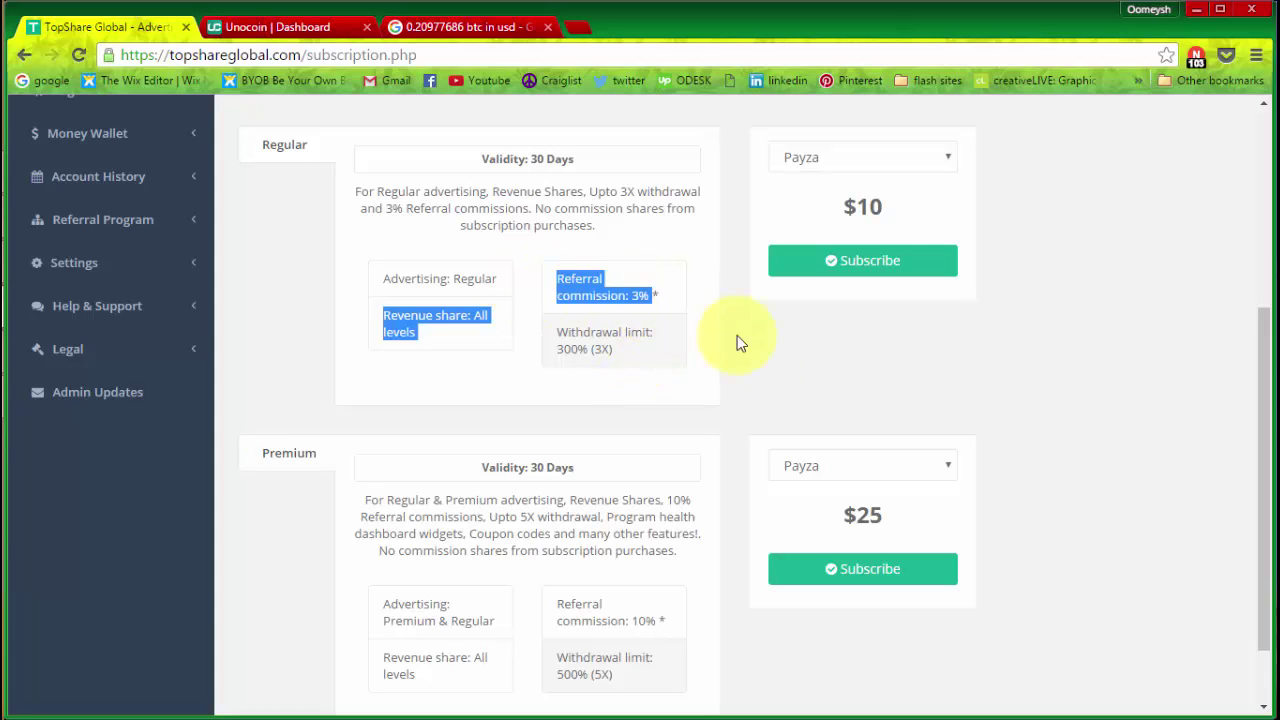
{"action": "left_click", "coordinate": [737, 340]}
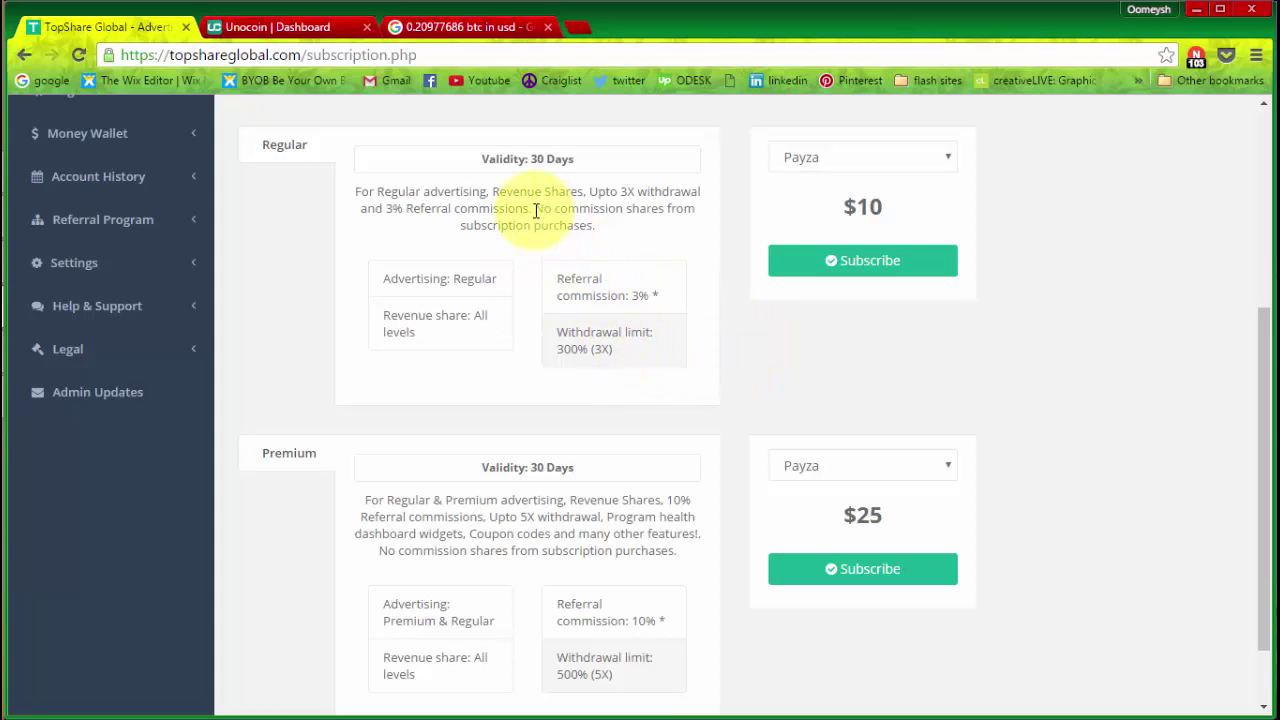
{"action": "left_click_drag", "start_coordinate": [535, 208], "coordinate": [628, 236]}
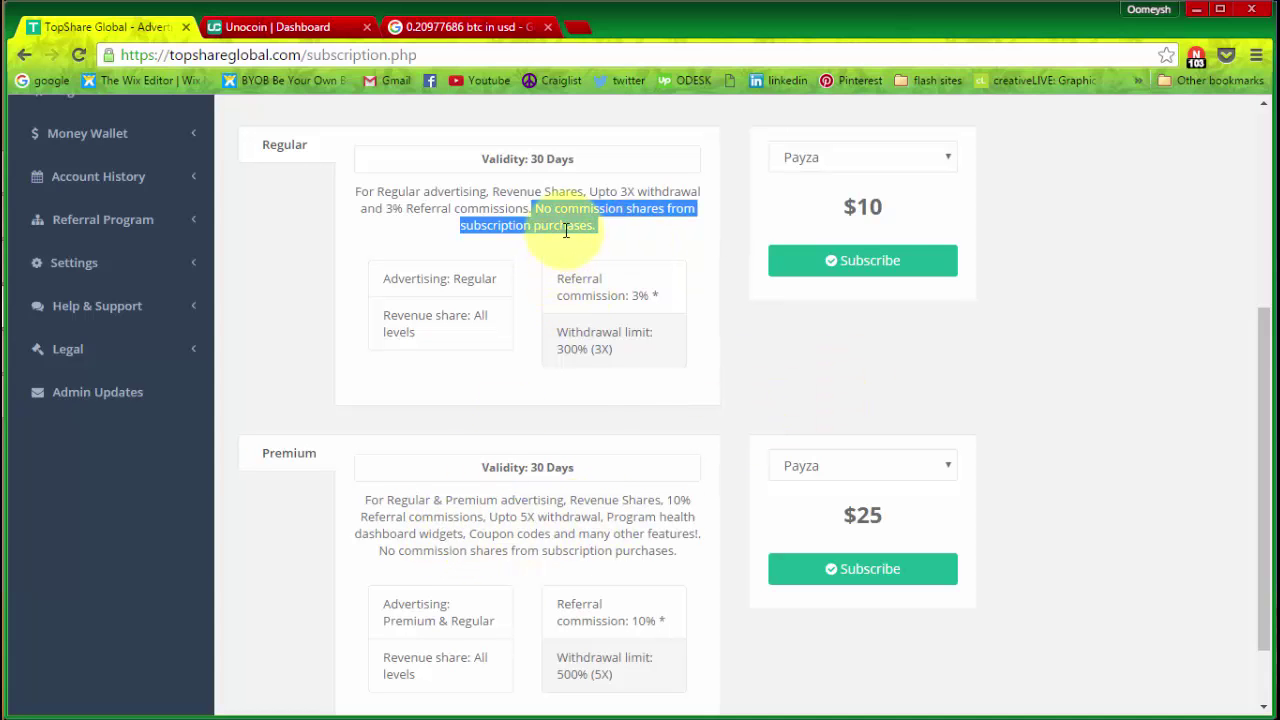
{"action": "left_click", "coordinate": [493, 517]}
{"action": "left_click_drag", "start_coordinate": [493, 517], "coordinate": [705, 517]}
{"action": "mouse_move", "coordinate": [404, 533]}
{"action": "left_mouse_down"}
{"action": "mouse_move", "coordinate": [663, 534]}
{"action": "mouse_move", "coordinate": [690, 551]}
{"action": "left_mouse_up"}
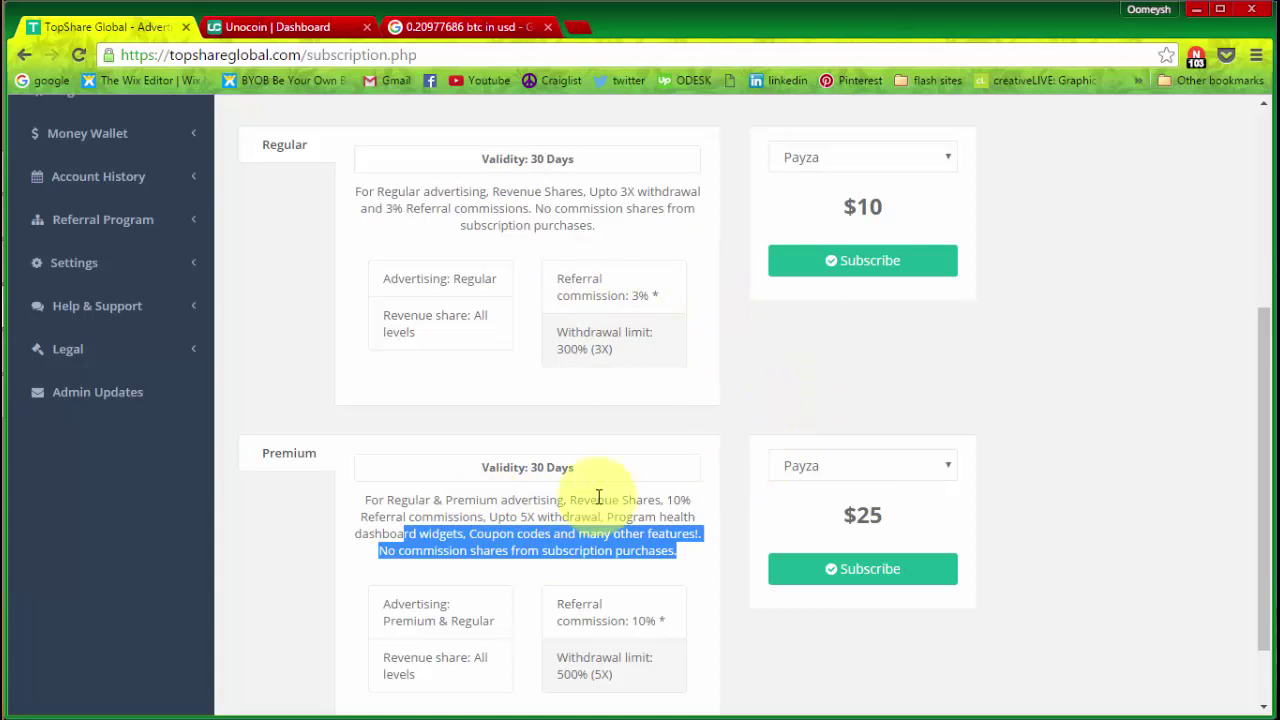
- Choose BitCoin for the $25 Premium plan, subscribe, and continue to the payment gateway
{"action": "scroll", "coordinate": [721, 469], "scroll_direction": "down", "scroll_amount": 2}
{"action": "left_click", "coordinate": [1071, 451]}
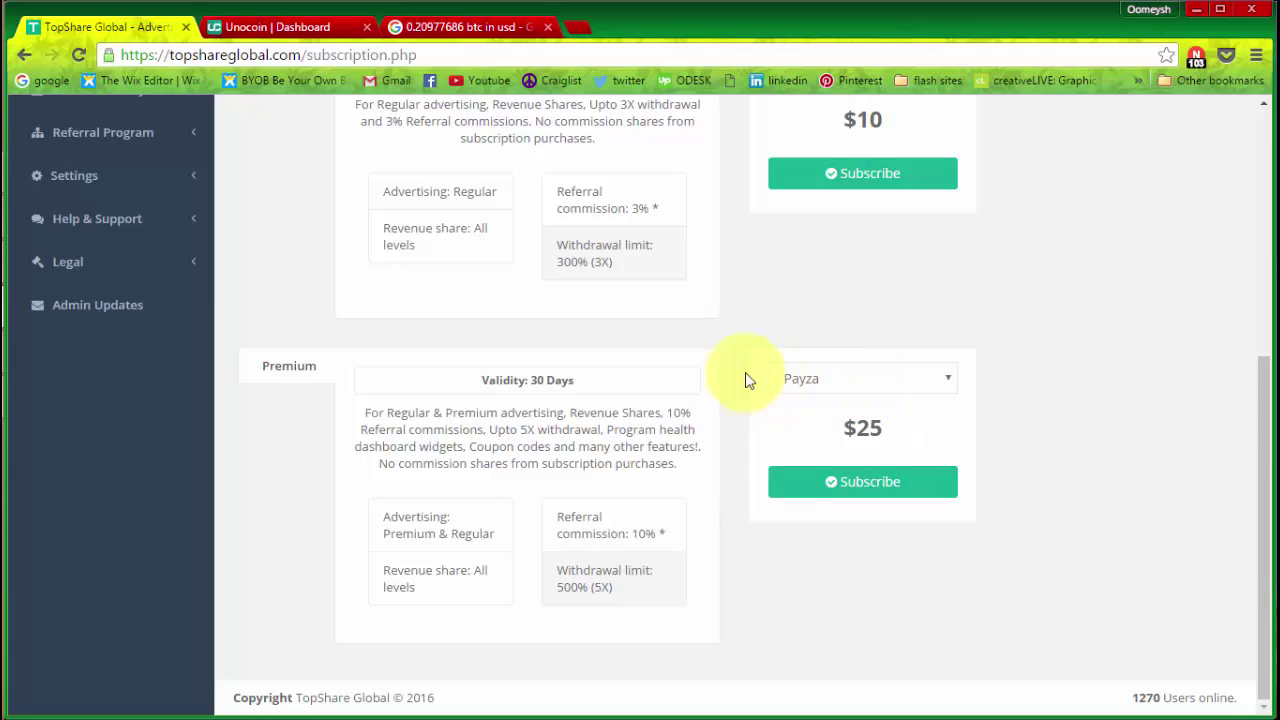
{"action": "left_click", "coordinate": [800, 378]}
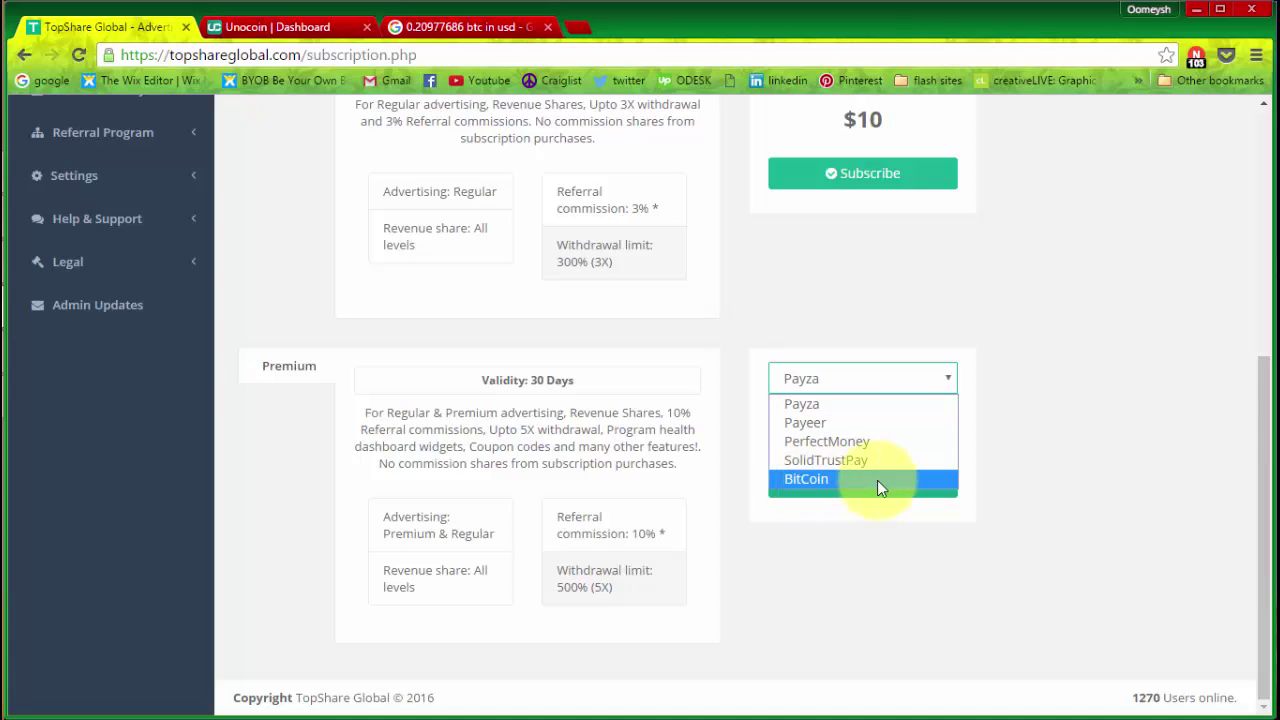
{"action": "left_click", "coordinate": [809, 480]}
{"action": "left_click", "coordinate": [880, 488]}
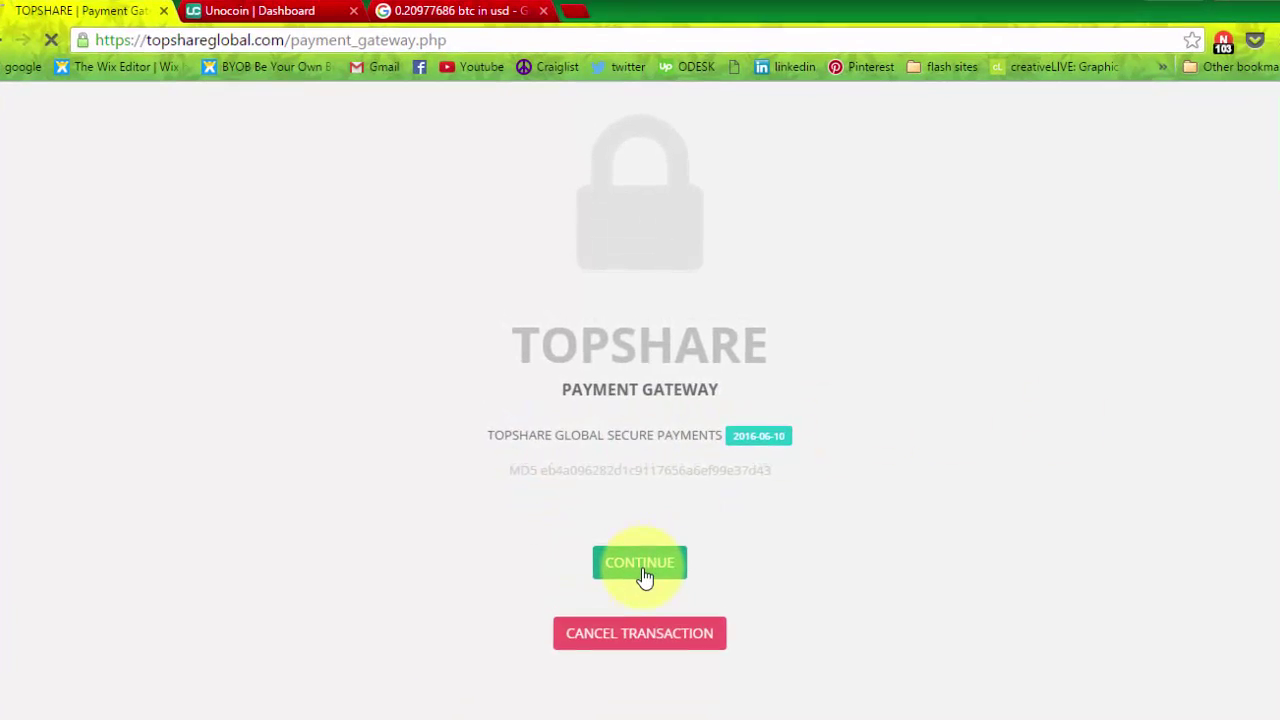
{"action": "left_click", "coordinate": [640, 560]}
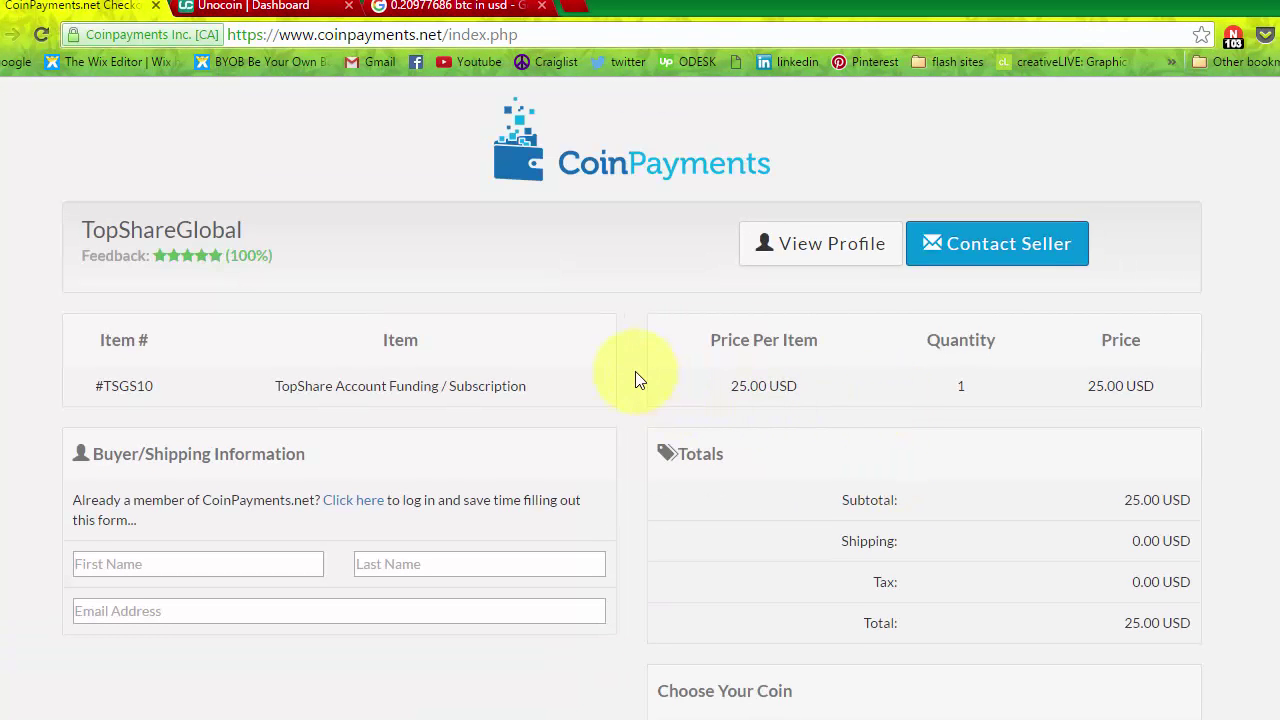
- Fill in the buyer's first name, last name and e-mail on the 25.00 USD checkout
{"action": "scroll", "coordinate": [638, 378], "scroll_direction": "down", "scroll_amount": 2}
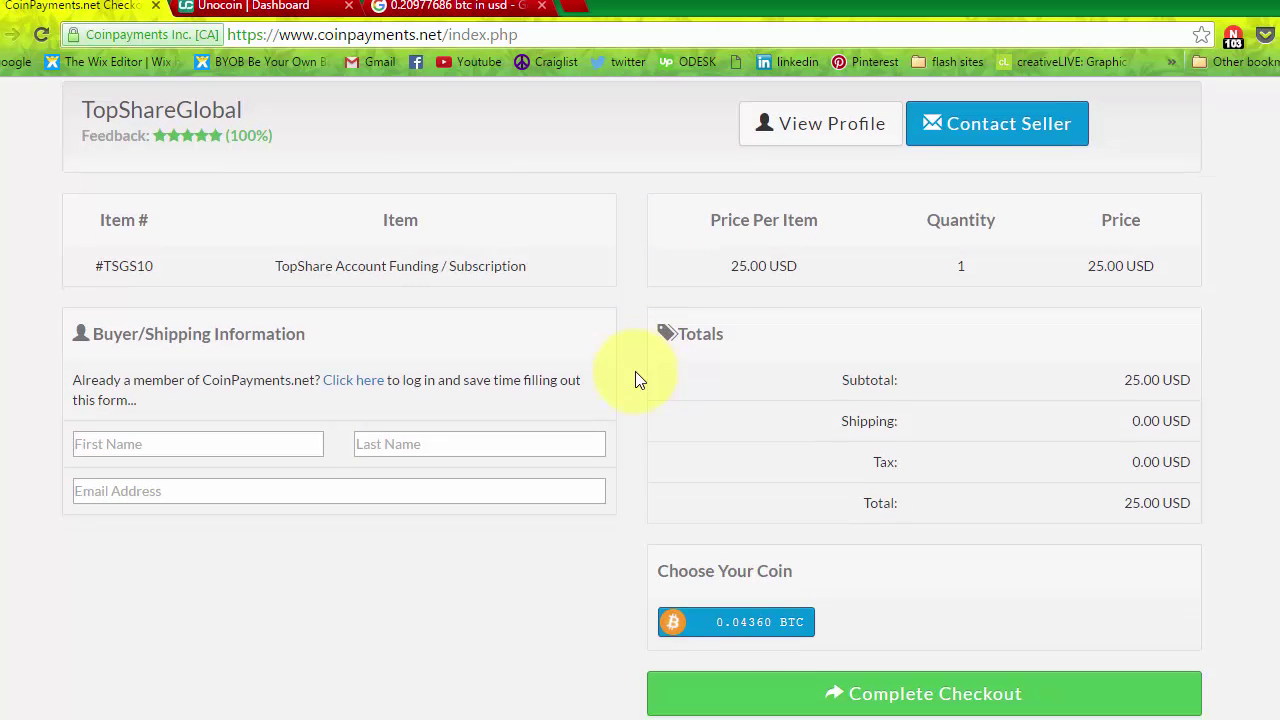
{"action": "triple_click", "coordinate": [785, 268]}
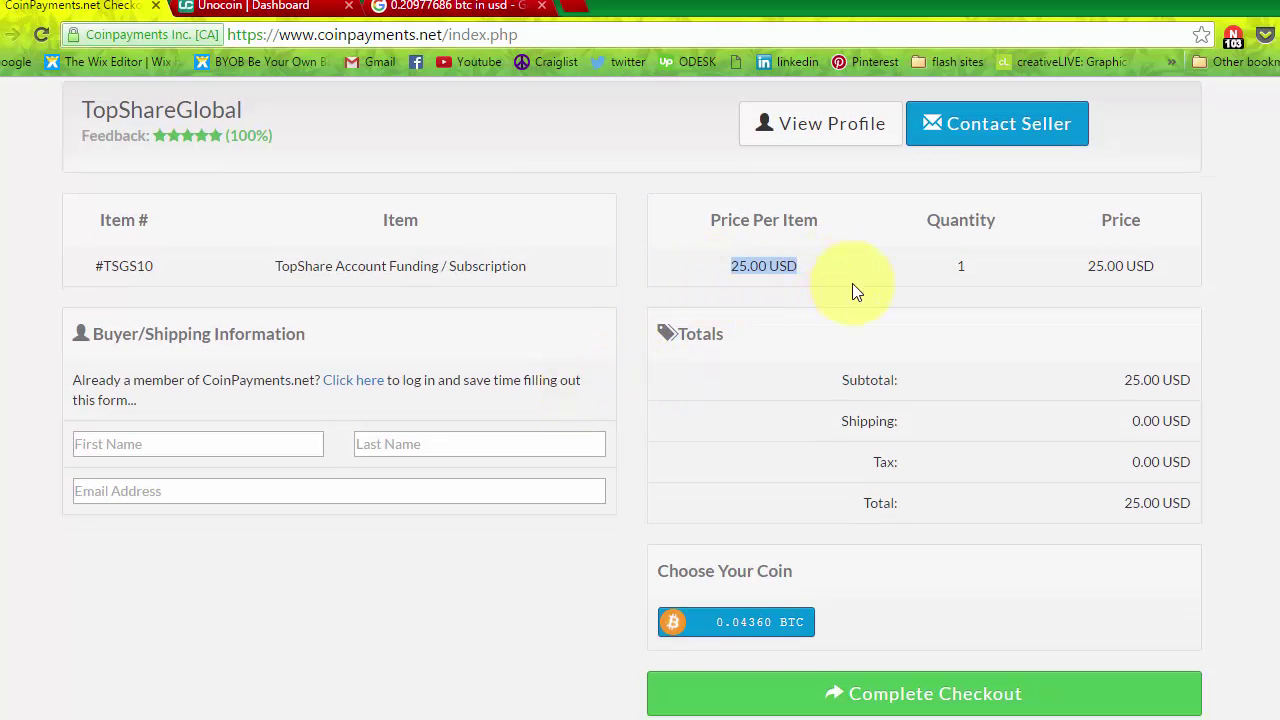
{"action": "left_click", "coordinate": [866, 306]}
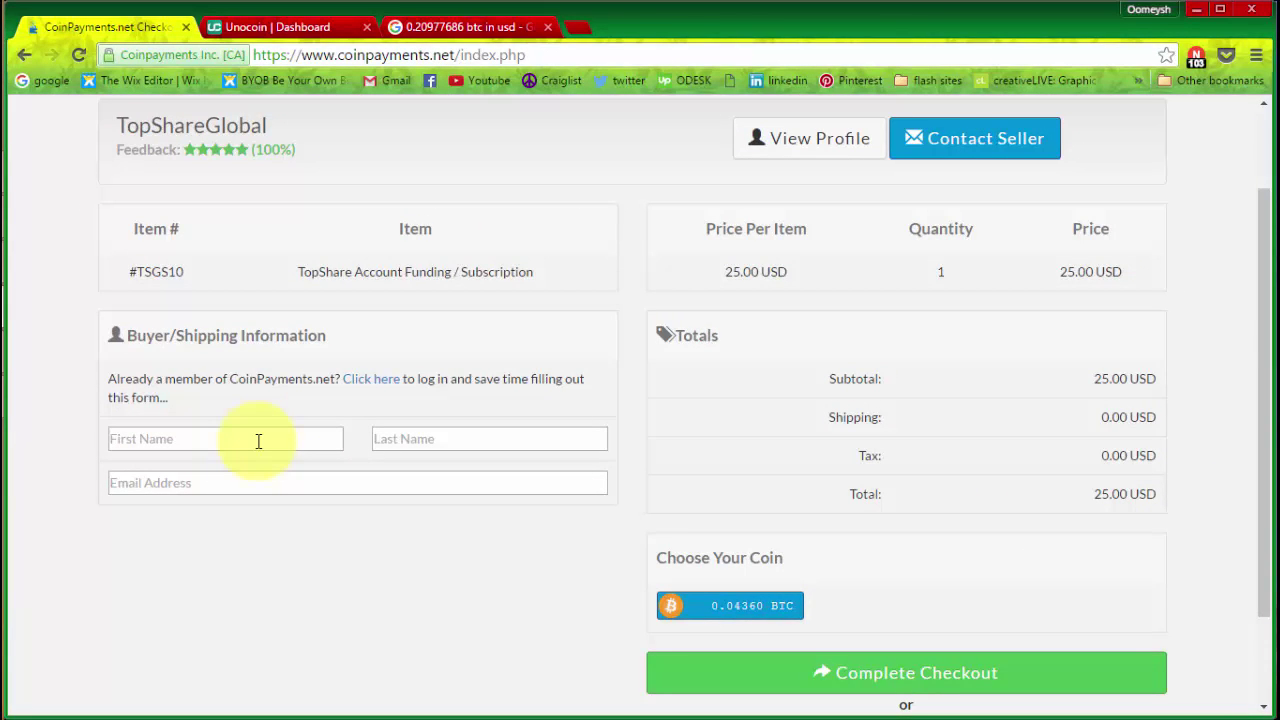
{"action": "left_click", "coordinate": [165, 446]}
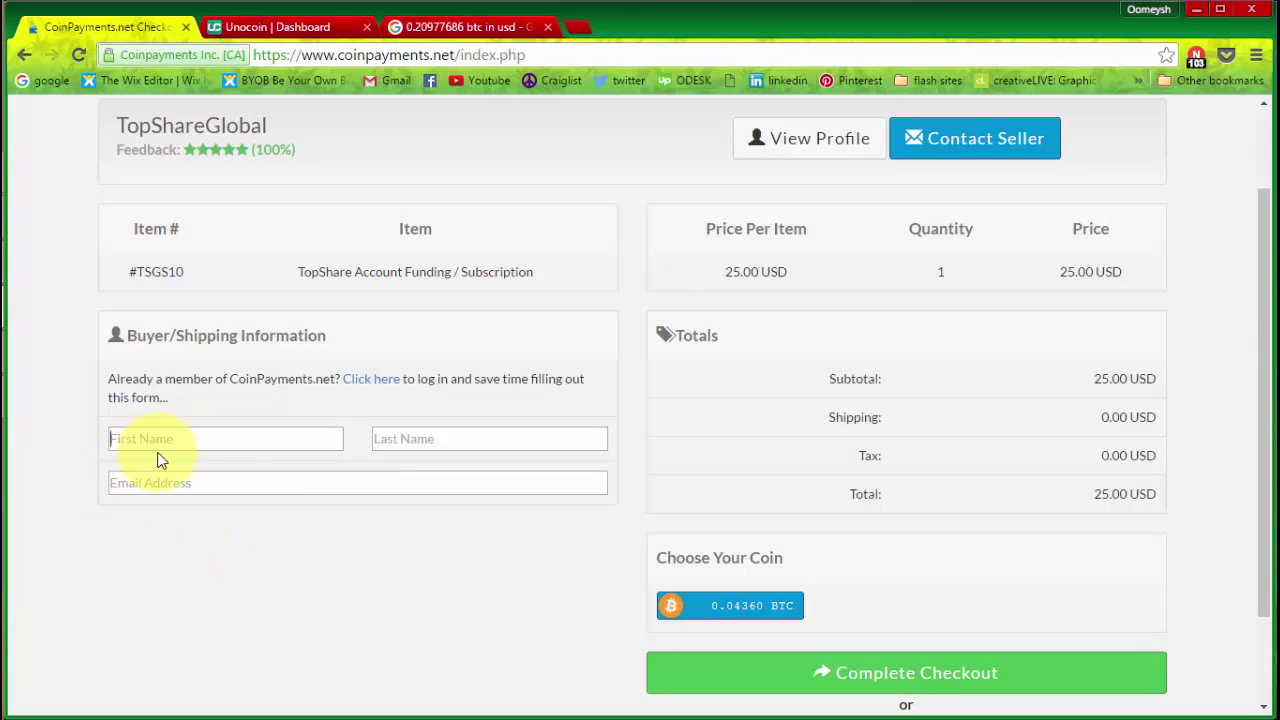
{"action": "type", "text": "umesh"}
{"action": "left_click", "coordinate": [429, 432]}
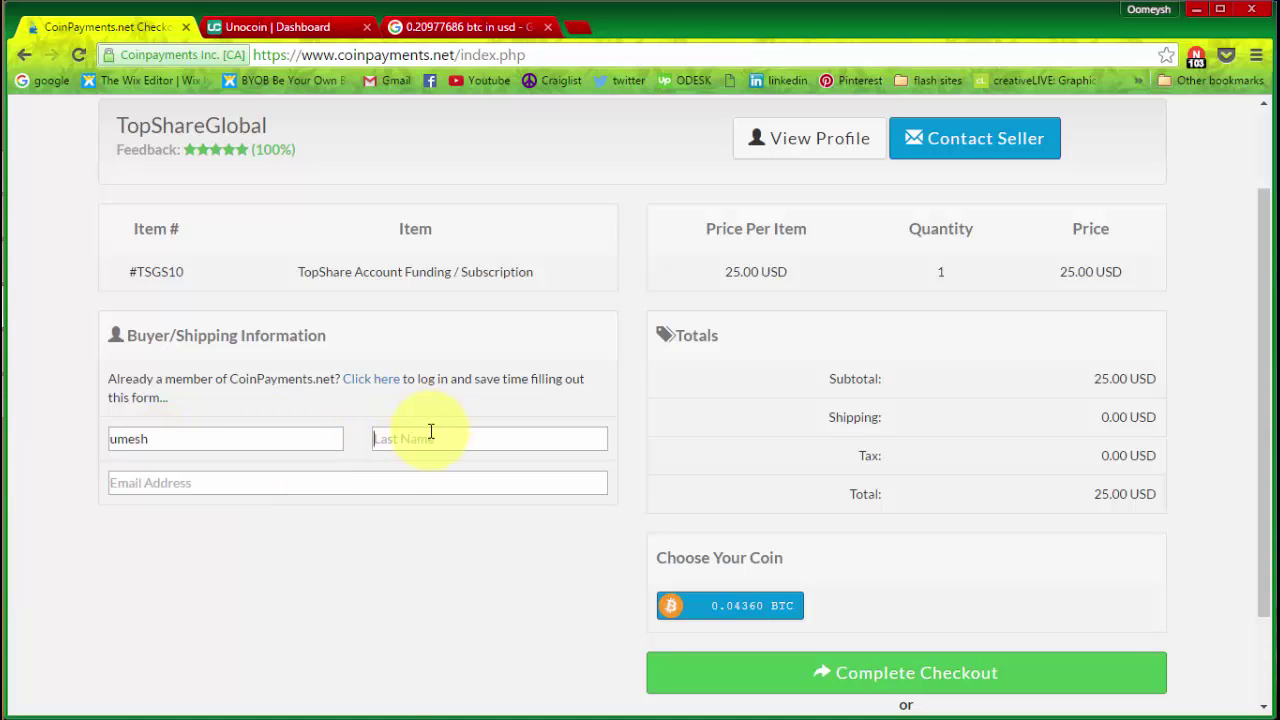
{"action": "left_click", "coordinate": [423, 463]}
{"action": "left_click", "coordinate": [318, 483]}
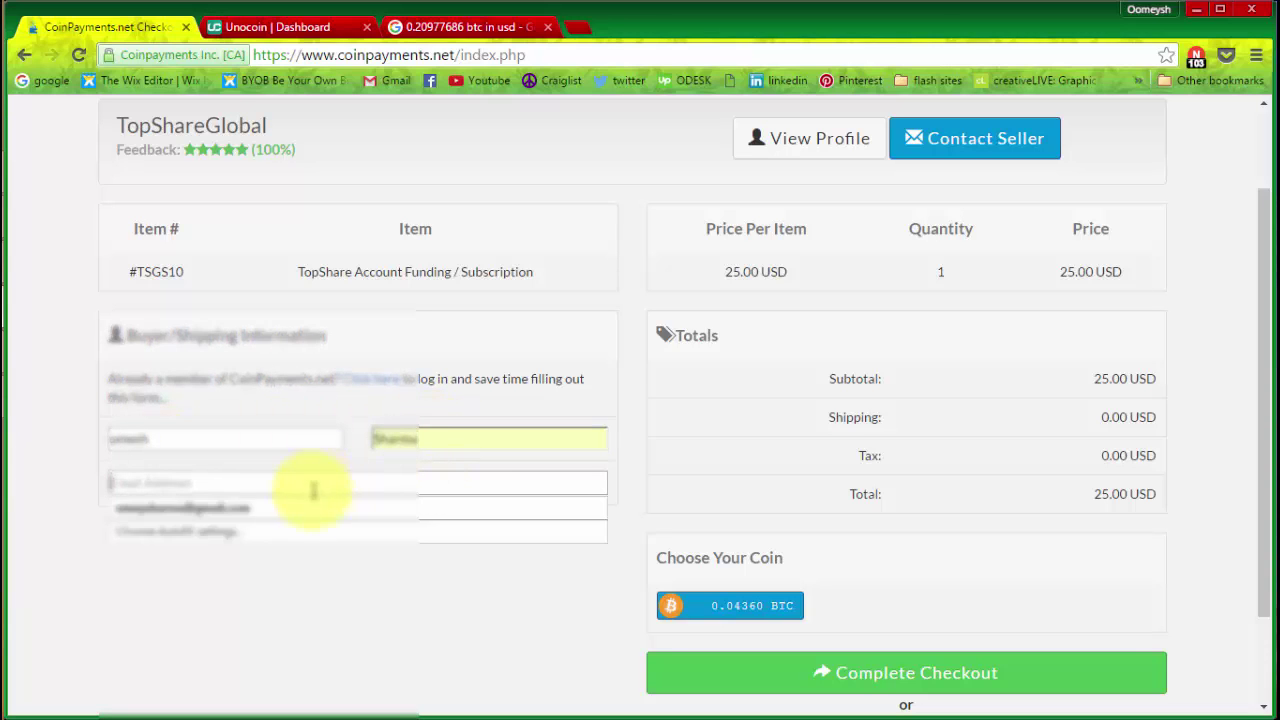
{"action": "left_click", "coordinate": [305, 513]}
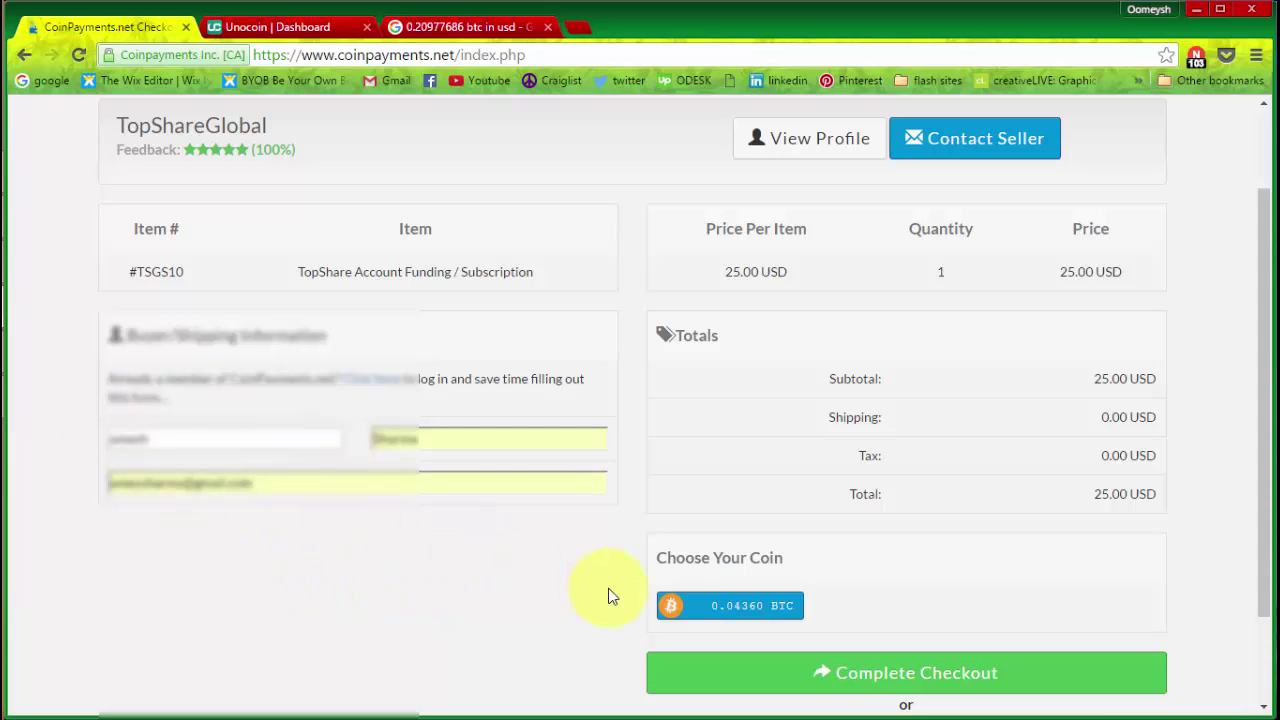
- Complete the CoinPayments checkout to get the 0.04360000 BTC payment request
{"action": "scroll", "coordinate": [582, 285], "scroll_direction": "up", "scroll_amount": 2}
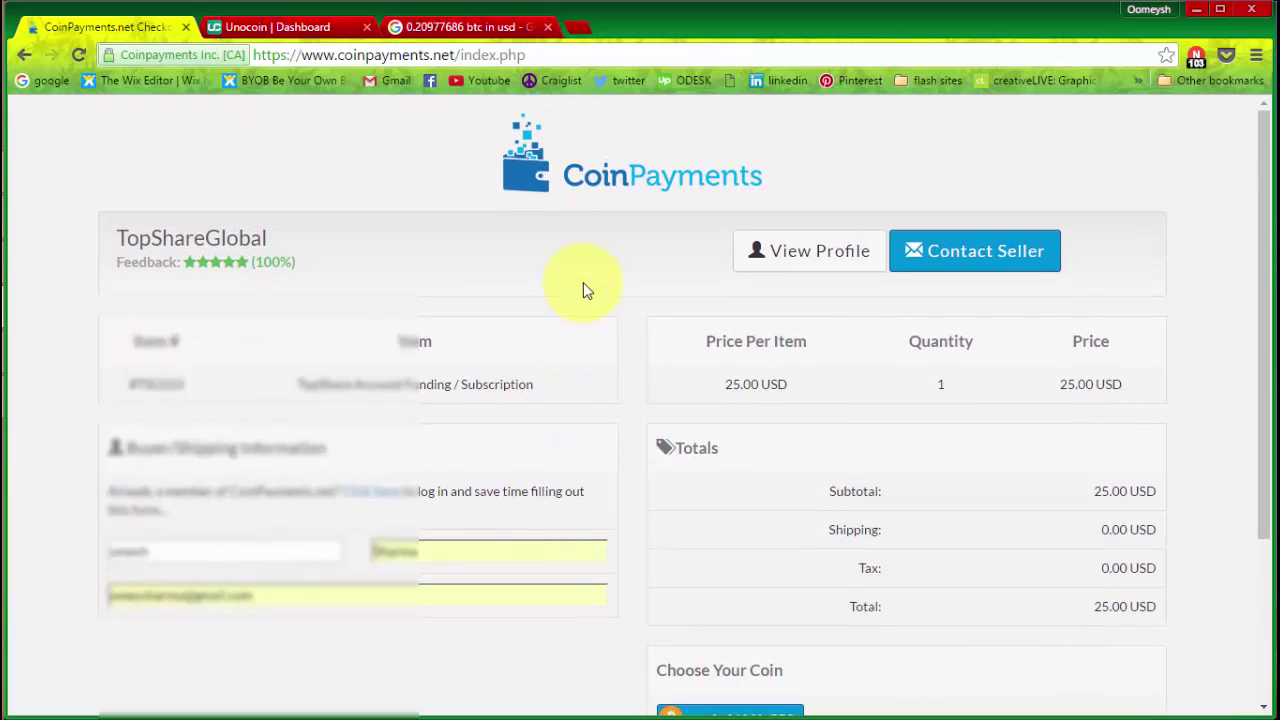
{"action": "scroll", "coordinate": [632, 295], "scroll_direction": "down", "scroll_amount": 4}
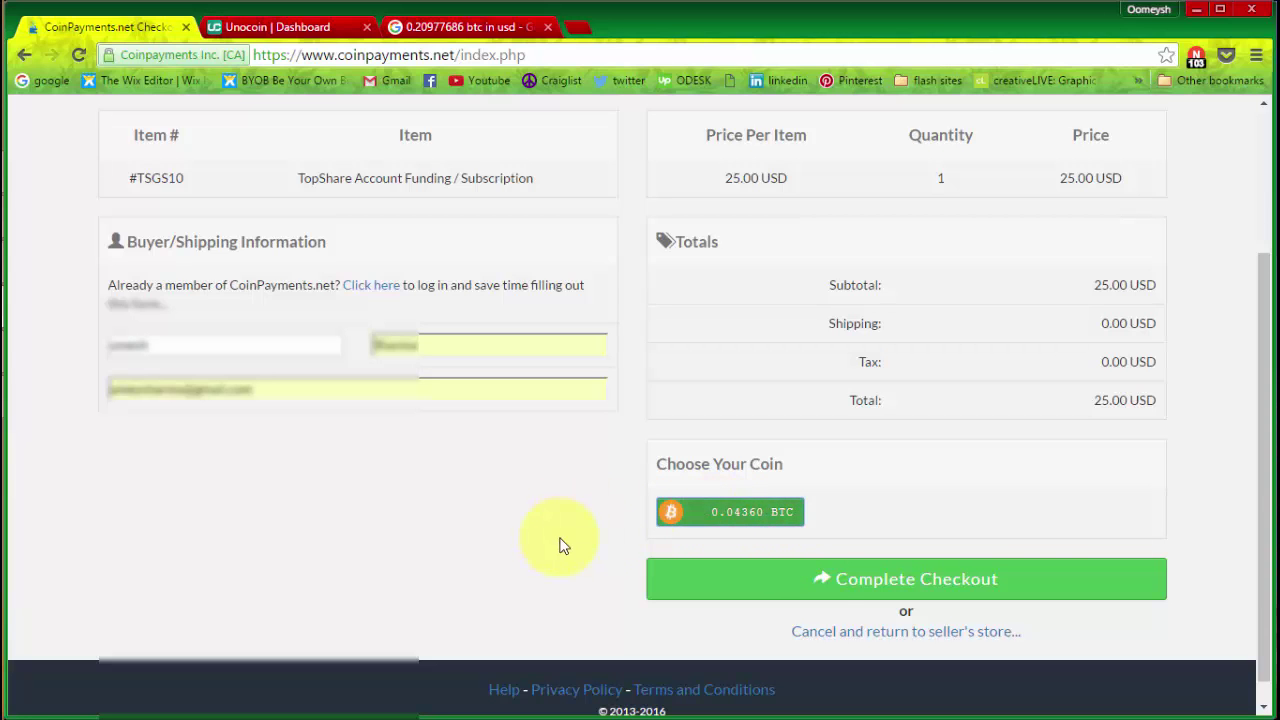
{"action": "left_click", "coordinate": [823, 584]}
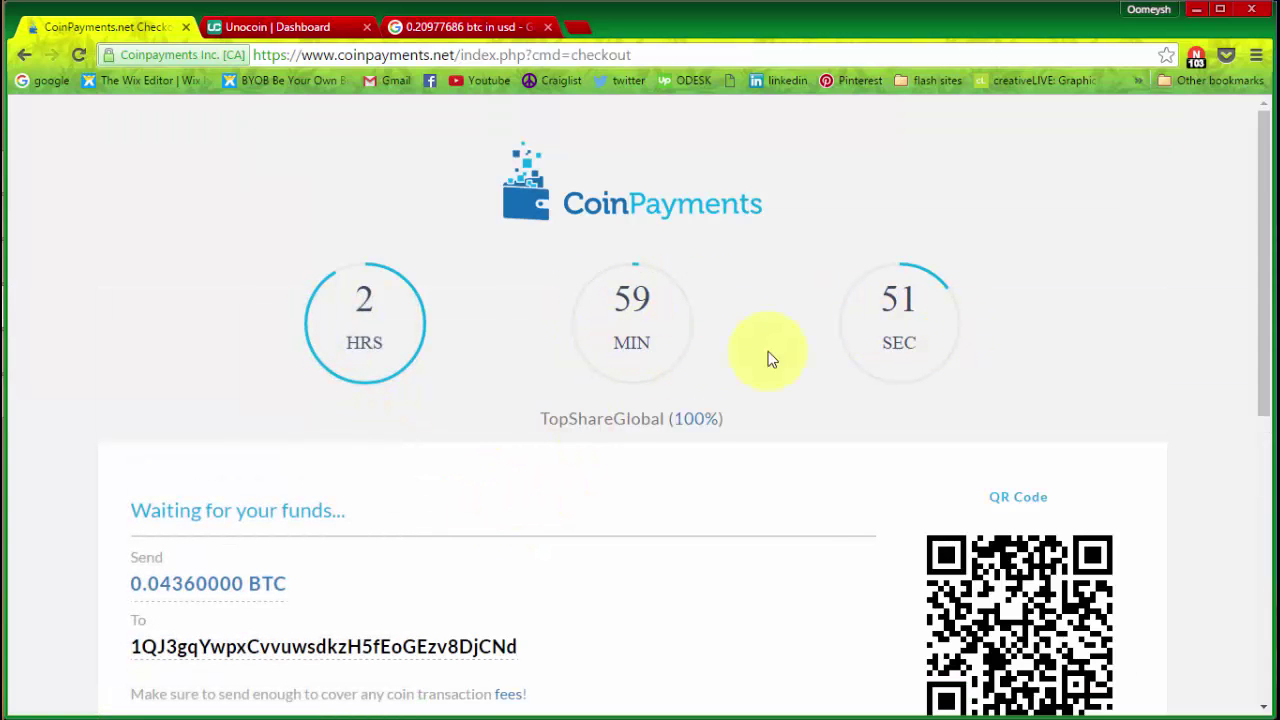
- Copy the 0.04360000 BTC amount due from the CoinPayments invoice
{"action": "scroll", "coordinate": [737, 380], "scroll_direction": "down", "scroll_amount": 1}
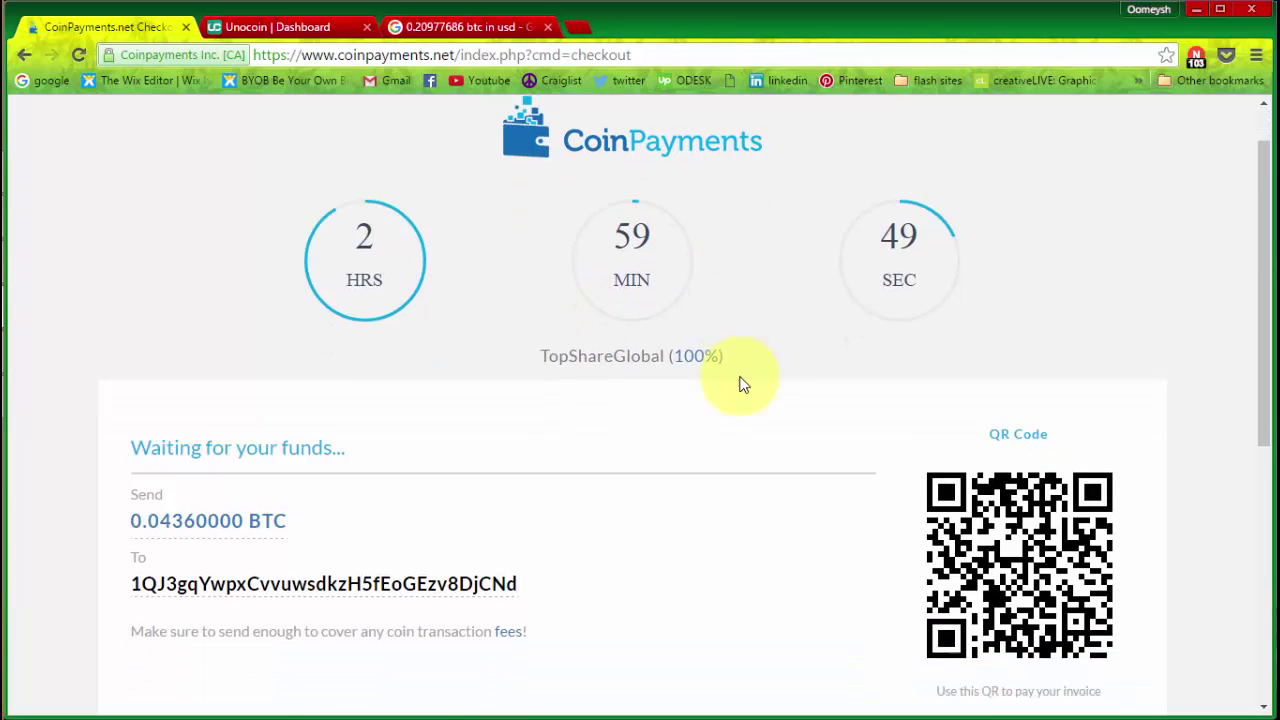
{"action": "scroll", "coordinate": [640, 290], "scroll_direction": "up", "scroll_amount": 1}
{"action": "scroll", "coordinate": [600, 355], "scroll_direction": "up", "scroll_amount": 1}
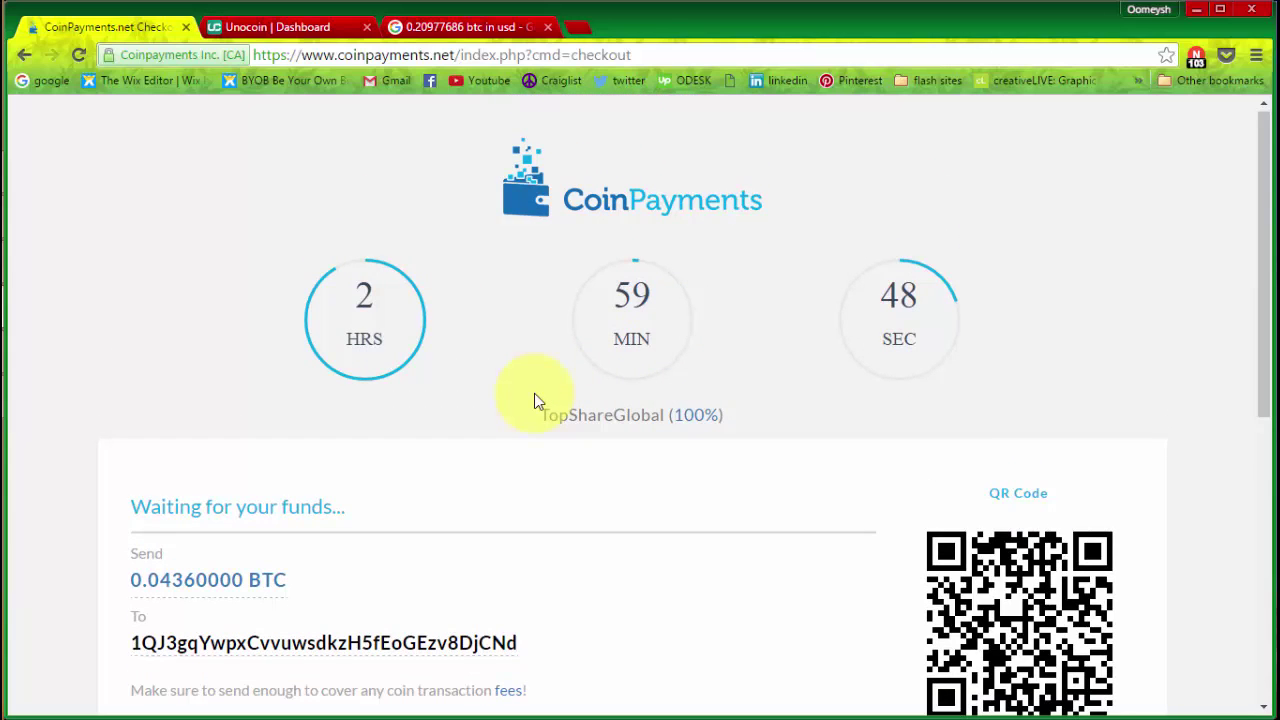
{"action": "scroll", "coordinate": [534, 395], "scroll_direction": "down", "scroll_amount": 1}
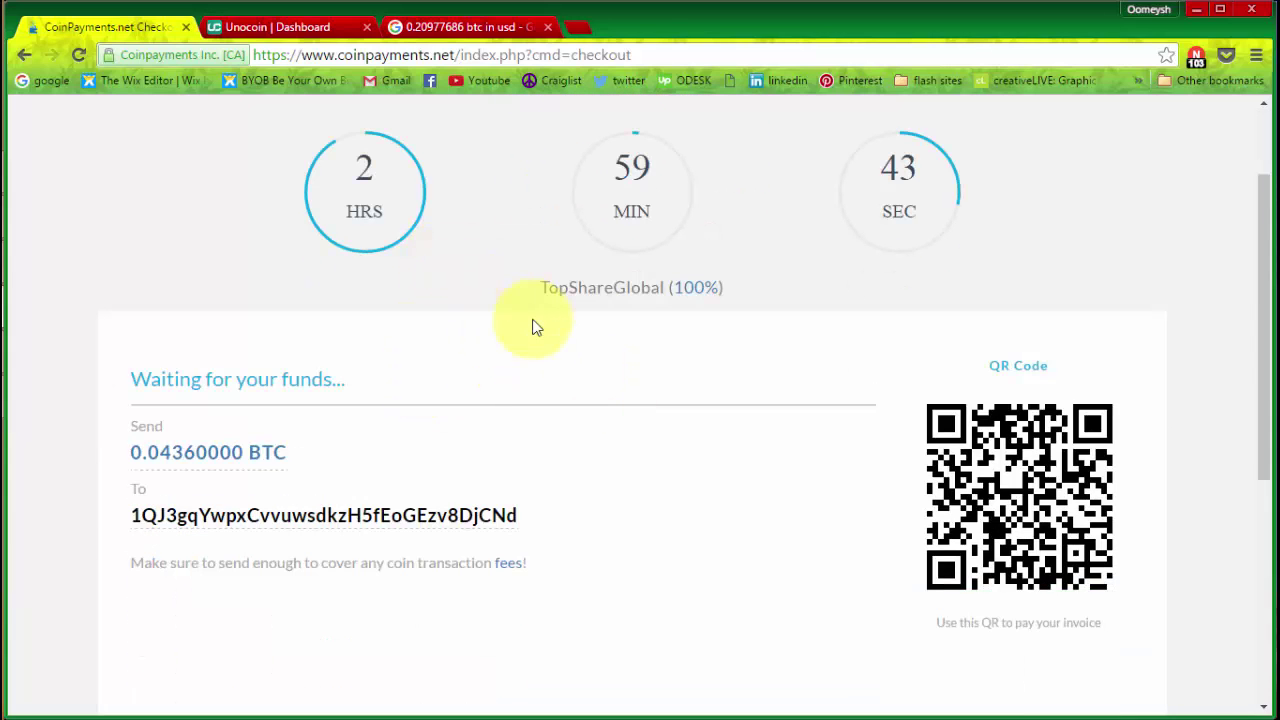
{"action": "scroll", "coordinate": [510, 382], "scroll_direction": "down", "scroll_amount": 1}
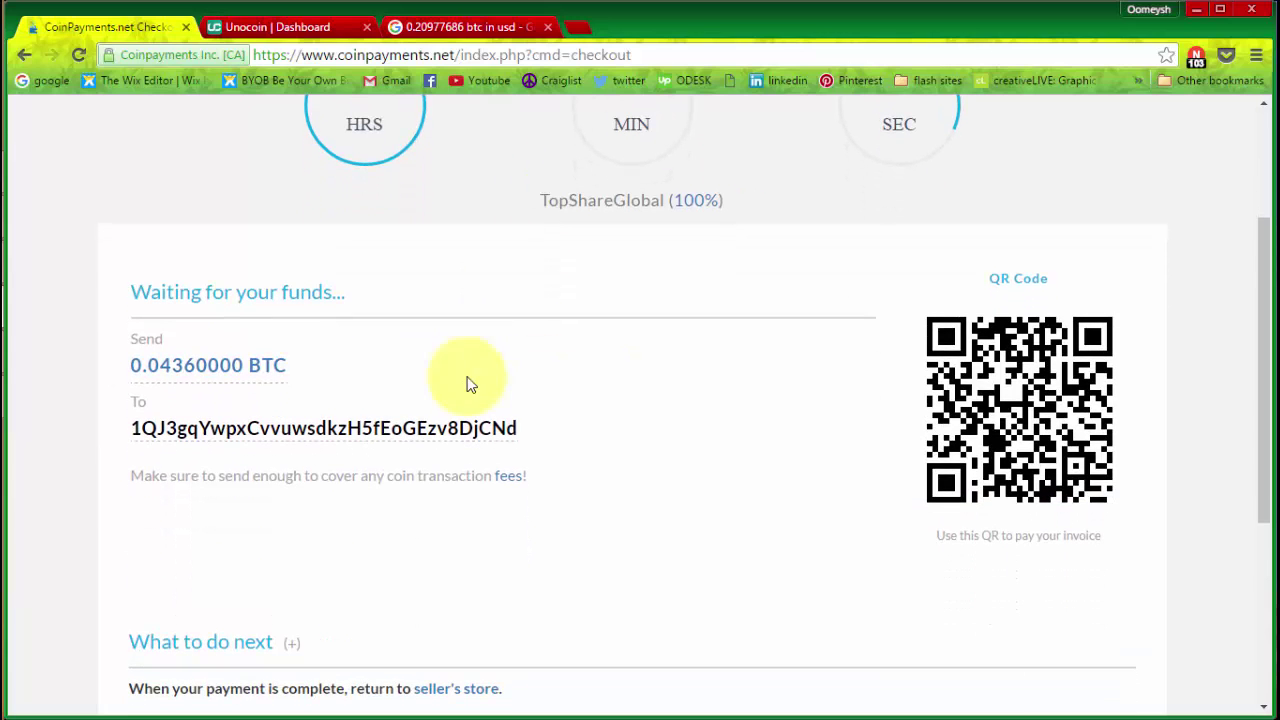
{"action": "left_click_drag", "start_coordinate": [306, 366], "coordinate": [134, 367]}
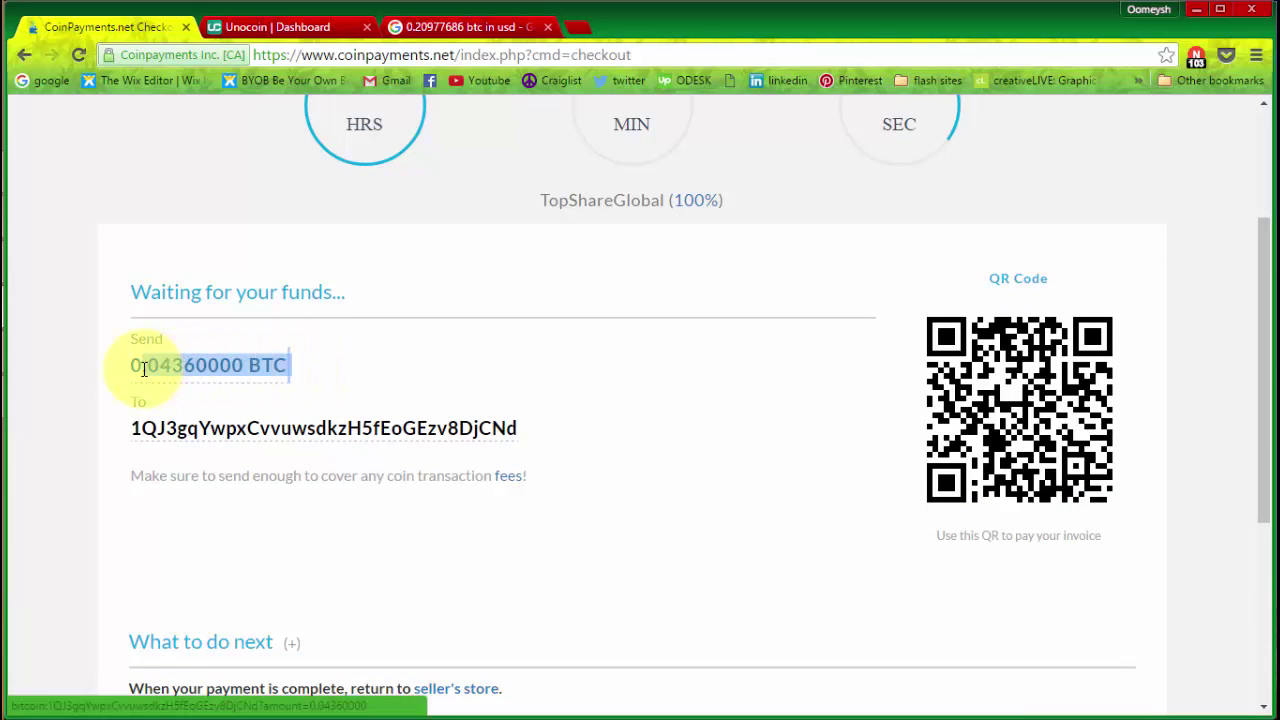
{"action": "key", "text": "ctrl+c"}
- Search Google in a new tab for '0.04360000 in usd'
{"action": "key", "text": "ctrl+t"}
{"action": "key", "text": "ctrl+v"}
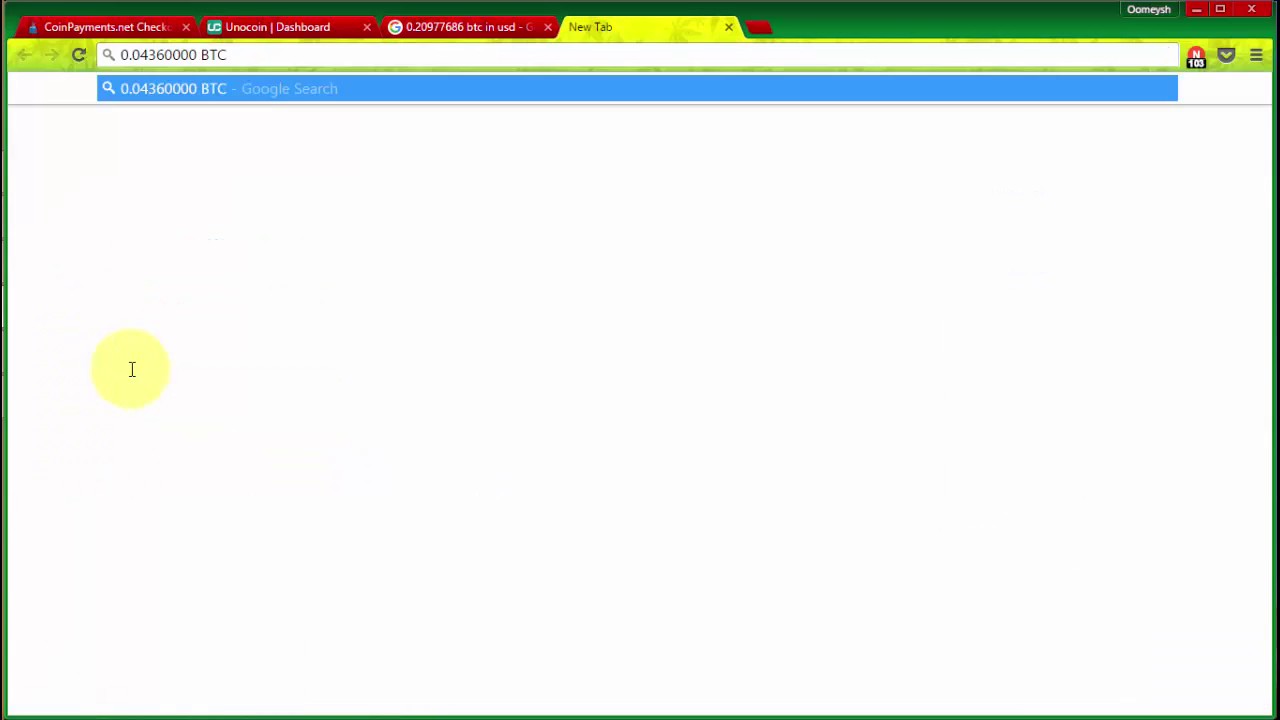
{"action": "type", "text": "in usd"}
{"action": "key", "text": "Return"}
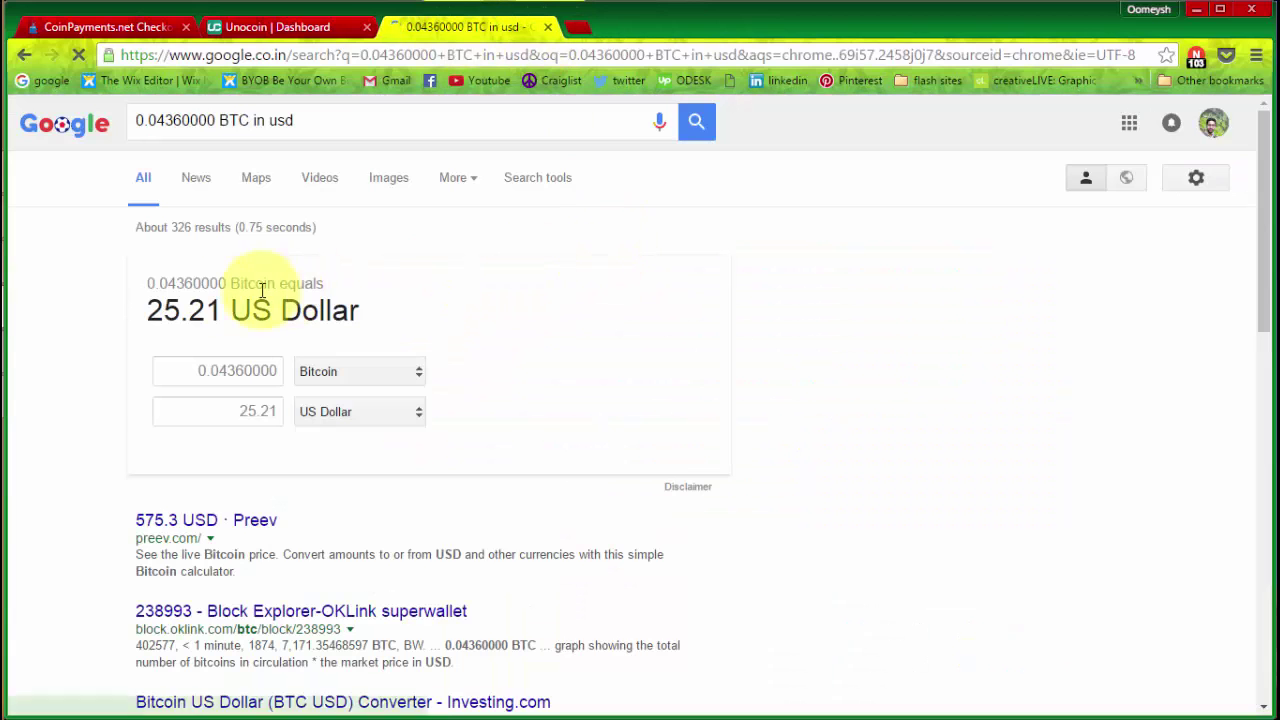
- Check the 25.21 US Dollar conversion result and close the Google tab
{"action": "left_click_drag", "start_coordinate": [145, 325], "coordinate": [406, 309]}
{"action": "left_click", "coordinate": [508, 106]}
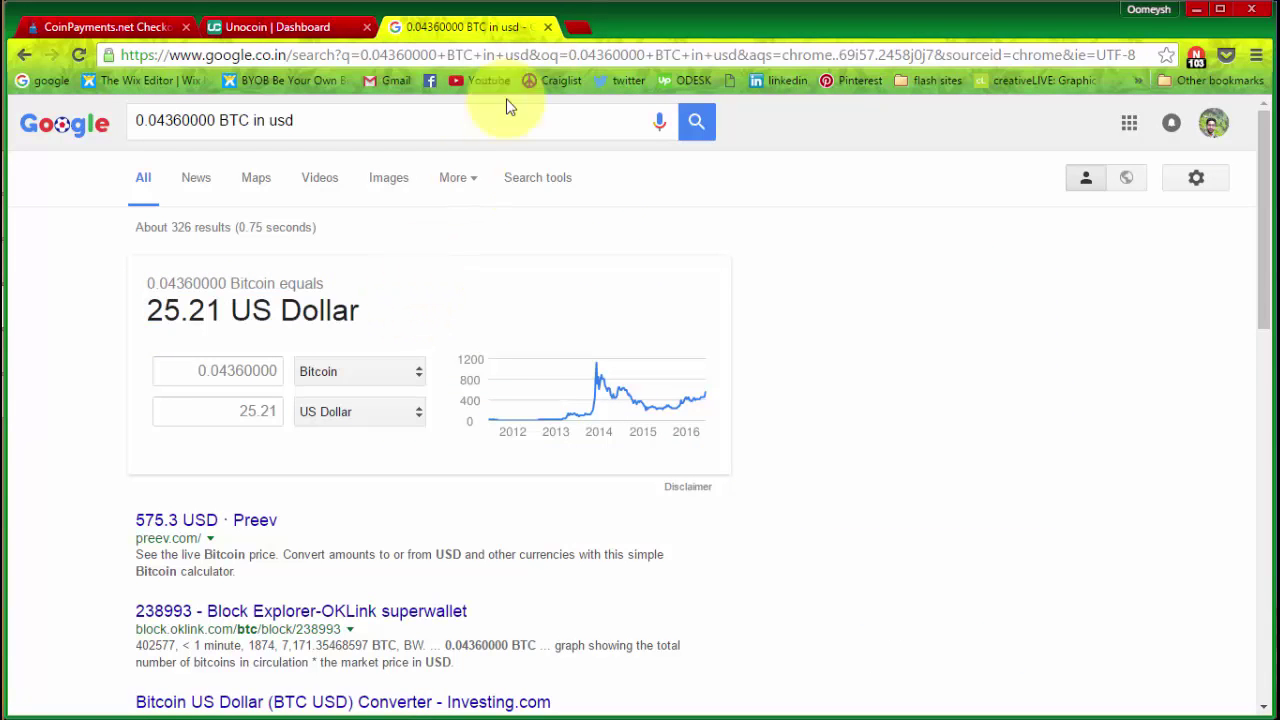
{"action": "left_click", "coordinate": [547, 27]}
- Select the checkout's bitcoin payment address, then switch to the Unocoin dashboard
{"action": "left_click", "coordinate": [351, 369]}
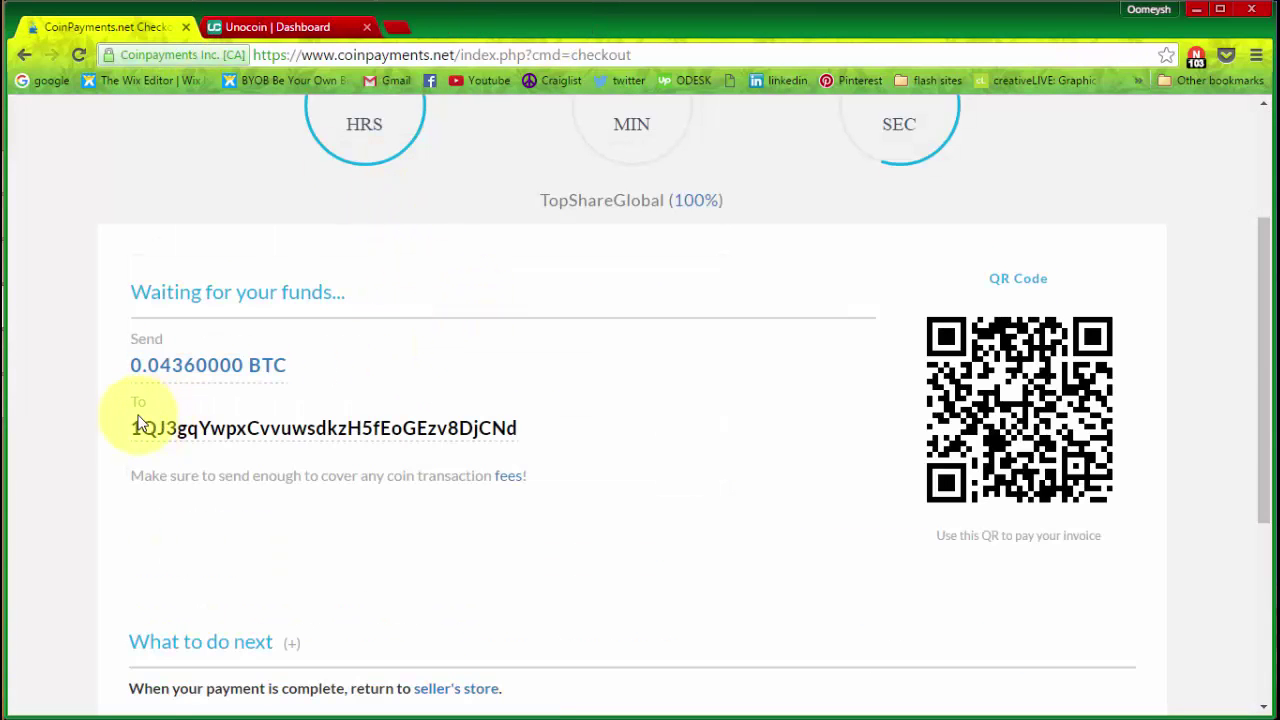
{"action": "mouse_move", "coordinate": [128, 433]}
{"action": "left_mouse_down"}
{"action": "mouse_move", "coordinate": [514, 429]}
{"action": "mouse_move", "coordinate": [132, 432]}
{"action": "left_mouse_up"}
{"action": "left_click", "coordinate": [525, 433]}
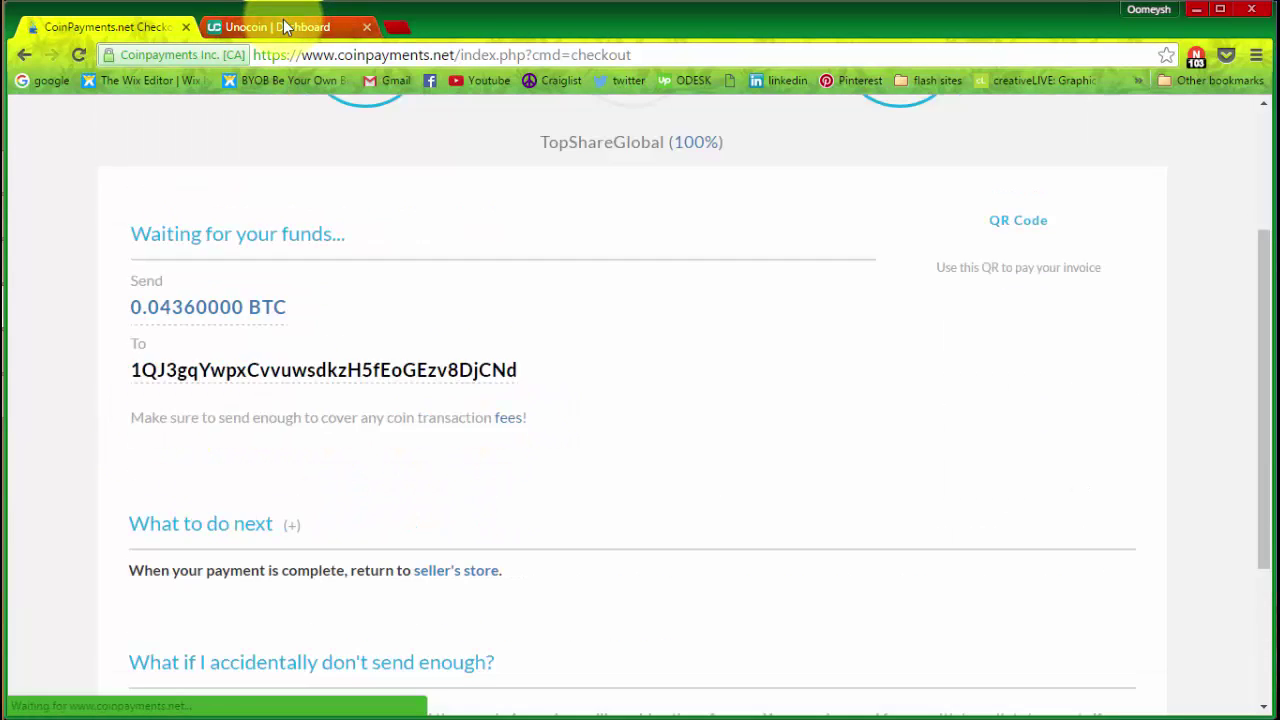
{"action": "scroll", "coordinate": [598, 320], "scroll_direction": "down", "scroll_amount": 2}
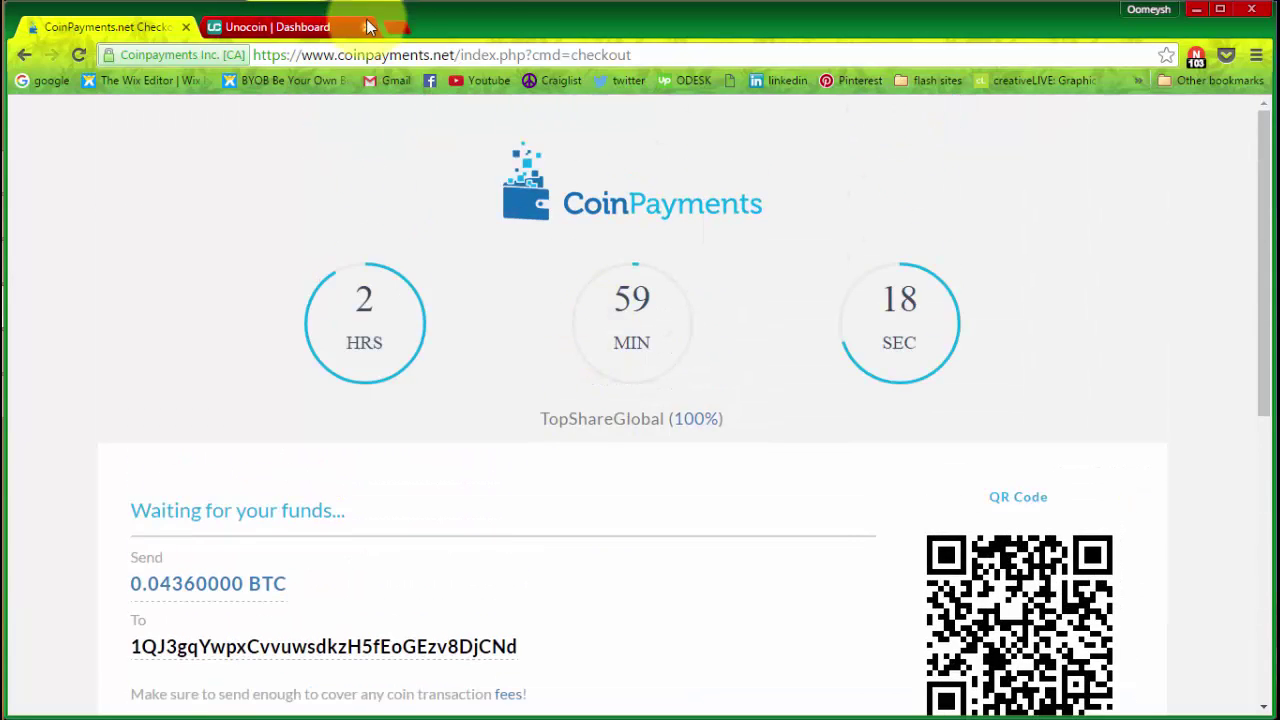
{"action": "left_click", "coordinate": [300, 27]}
{"action": "scroll", "coordinate": [580, 355], "scroll_direction": "down", "scroll_amount": 1}
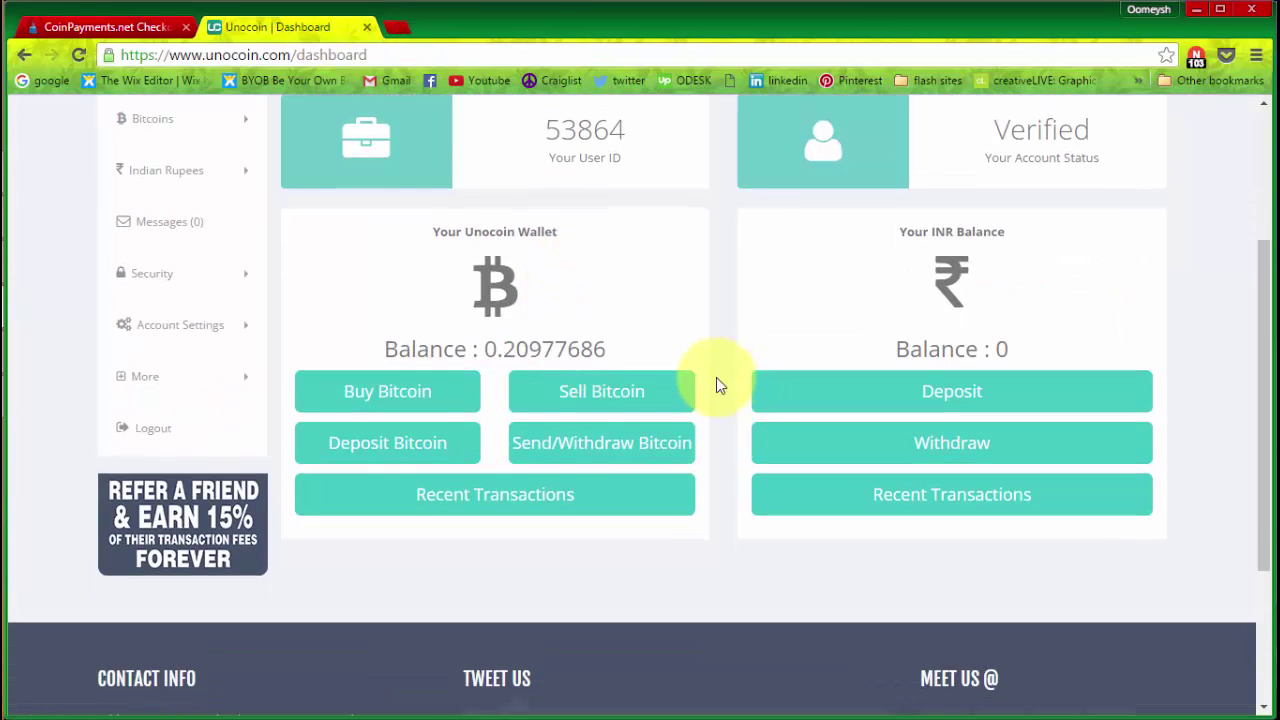
- Open Unocoin's send-bitcoin form and paste the CoinPayments payment address as recipient
{"action": "left_click", "coordinate": [596, 449]}
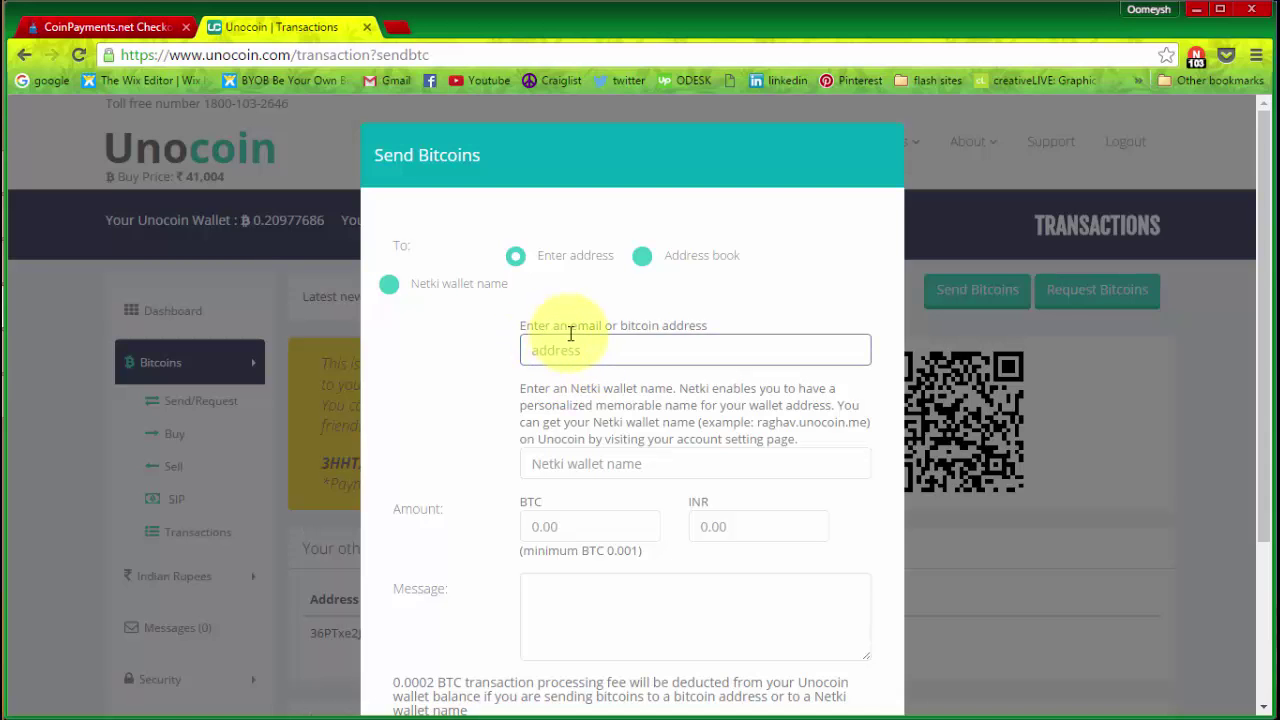
{"action": "key", "text": "ctrl+v"}
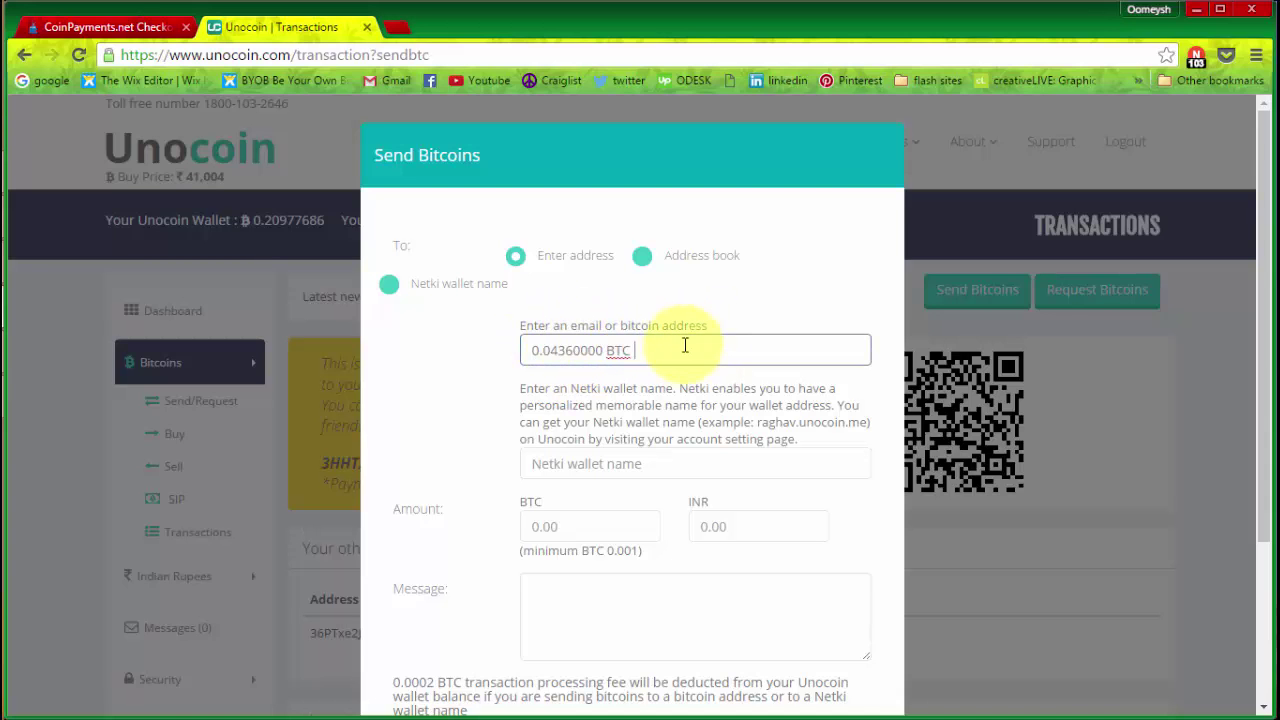
{"action": "key", "text": "ctrl+z"}
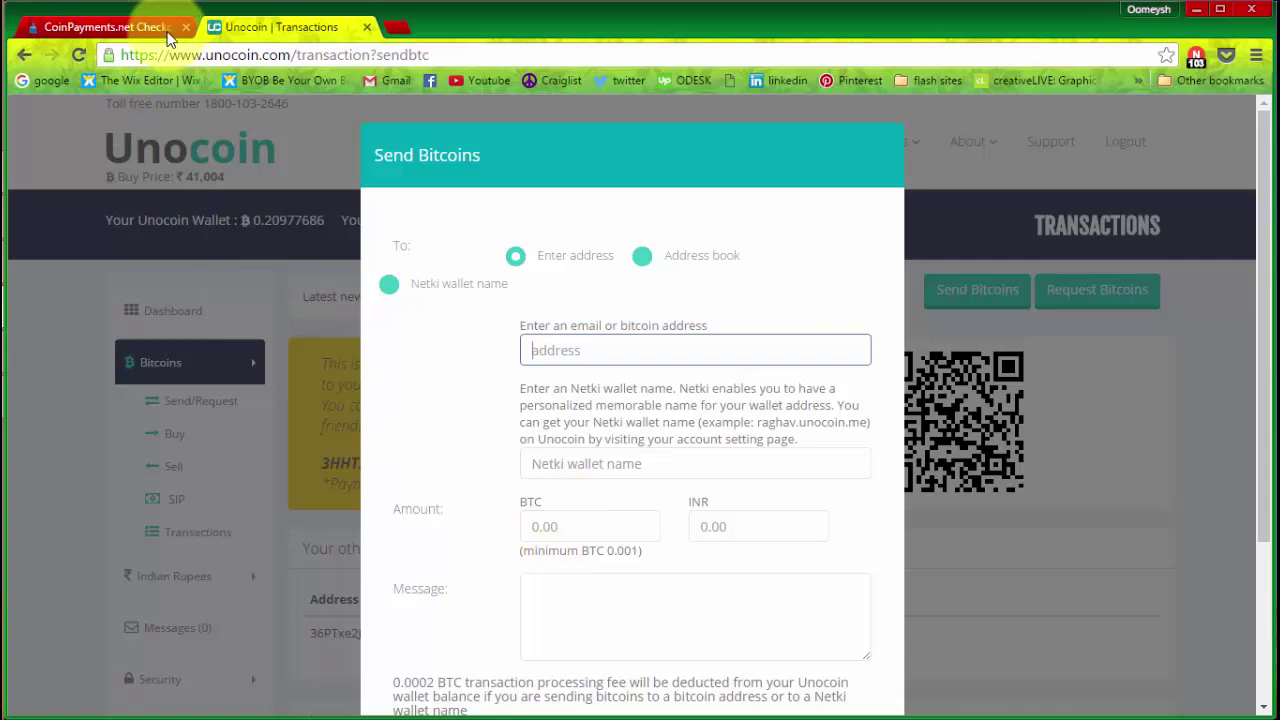
{"action": "left_click", "coordinate": [105, 27]}
{"action": "scroll", "coordinate": [529, 500], "scroll_direction": "down", "scroll_amount": 2}
{"action": "left_click_drag", "start_coordinate": [533, 509], "coordinate": [122, 497]}
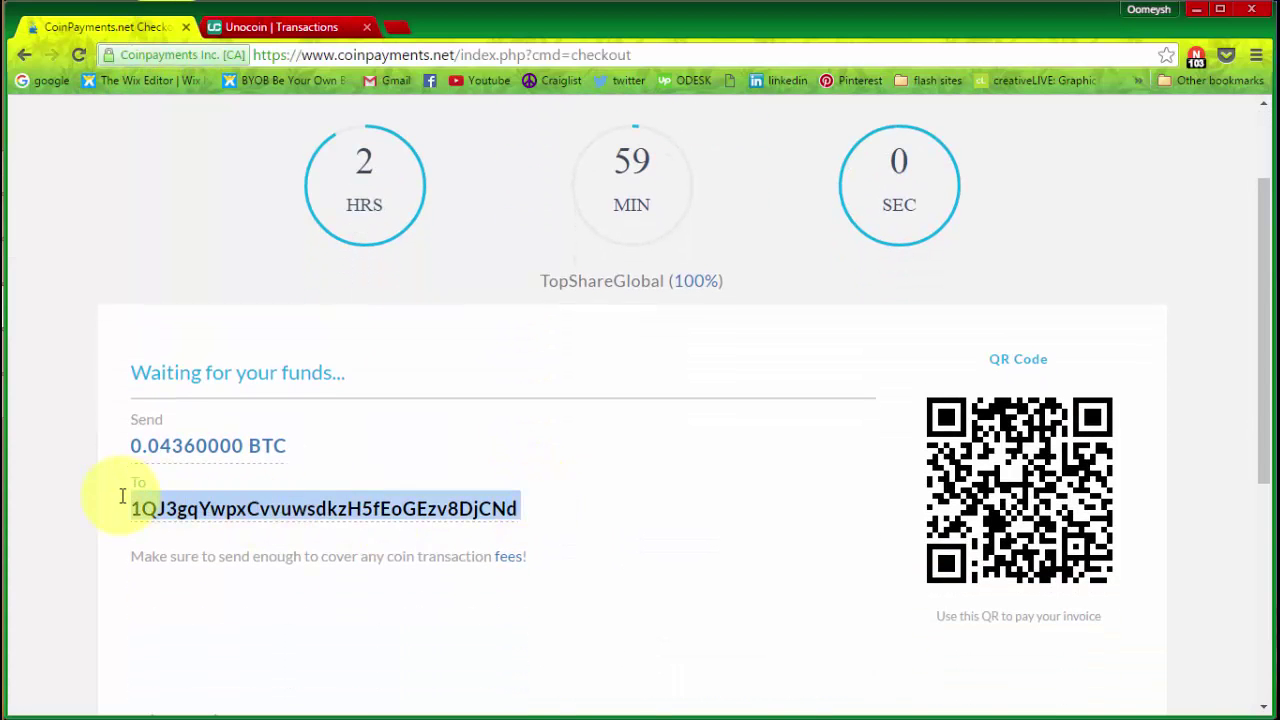
{"action": "left_click", "coordinate": [285, 27]}
{"action": "left_click", "coordinate": [586, 351]}
{"action": "key", "text": "ctrl+v"}
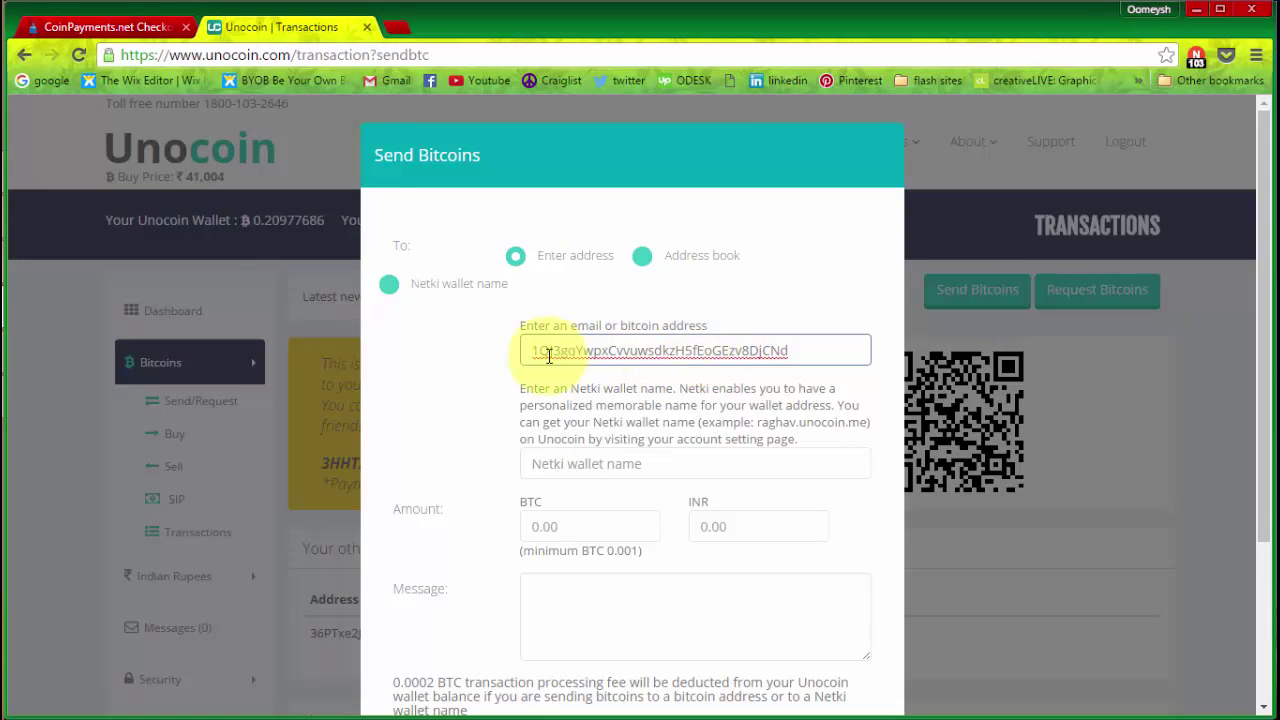
- Enter 0.04360000 as the BTC amount, worth 1779 INR, using a cleaned copy from Notepad
{"action": "scroll", "coordinate": [479, 365], "scroll_direction": "down", "scroll_amount": 1}
{"action": "left_click", "coordinate": [571, 440]}
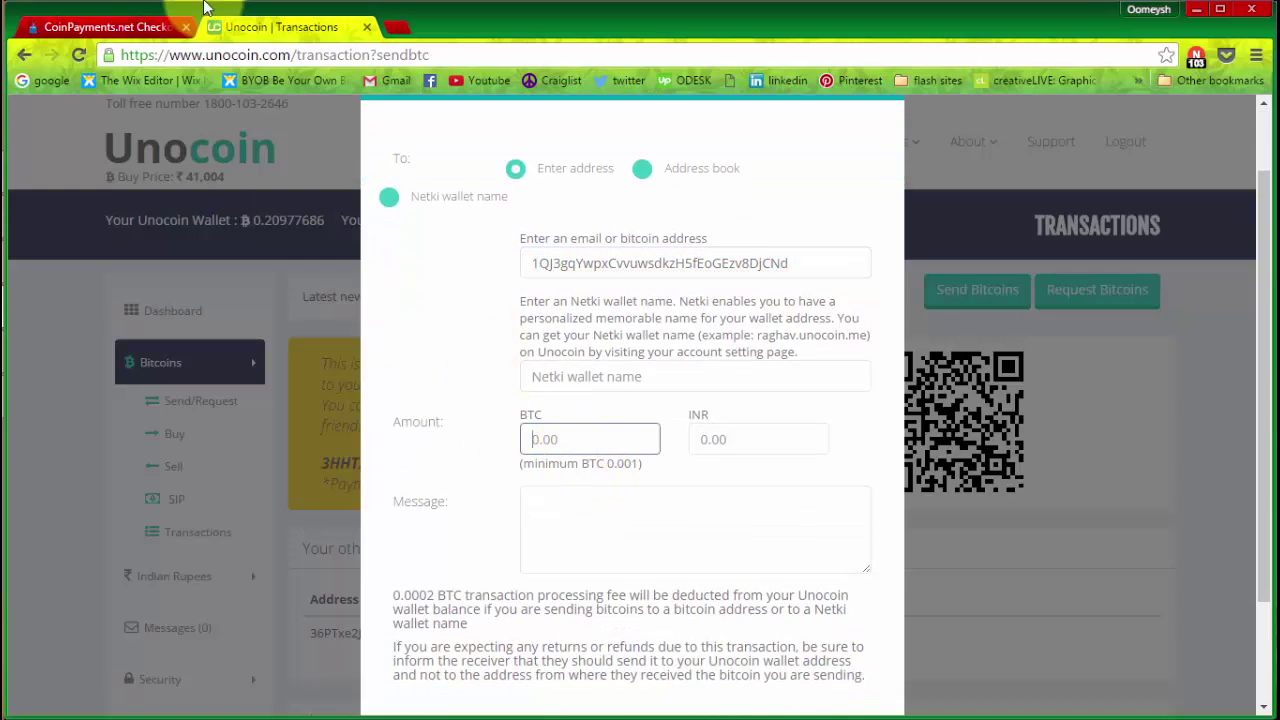
{"action": "left_click", "coordinate": [145, 22]}
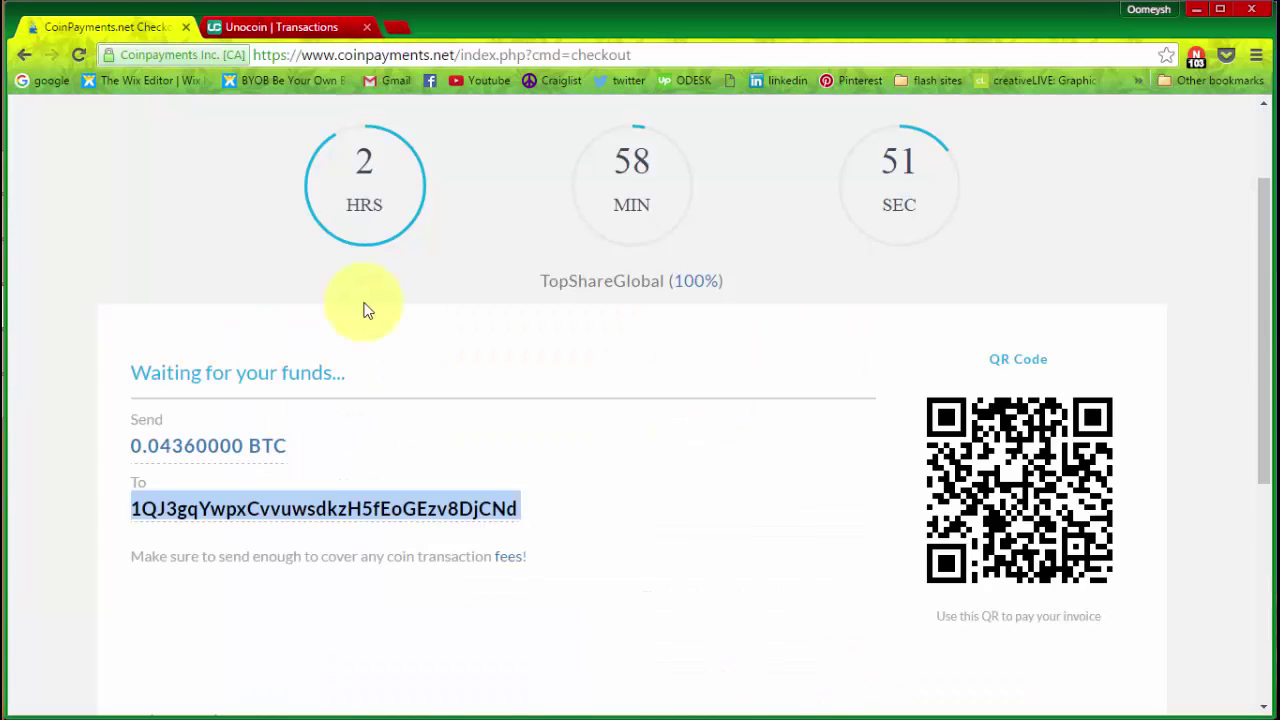
{"action": "left_click", "coordinate": [301, 447]}
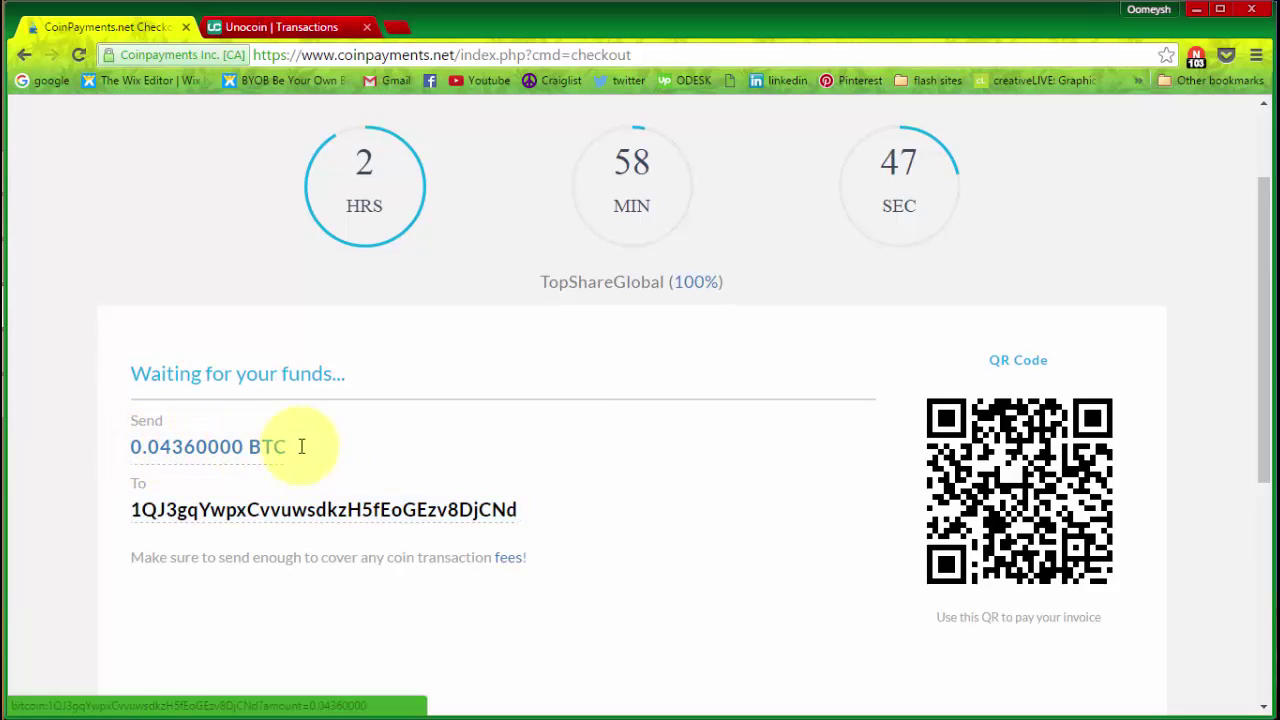
{"action": "left_click_drag", "start_coordinate": [301, 447], "coordinate": [123, 449]}
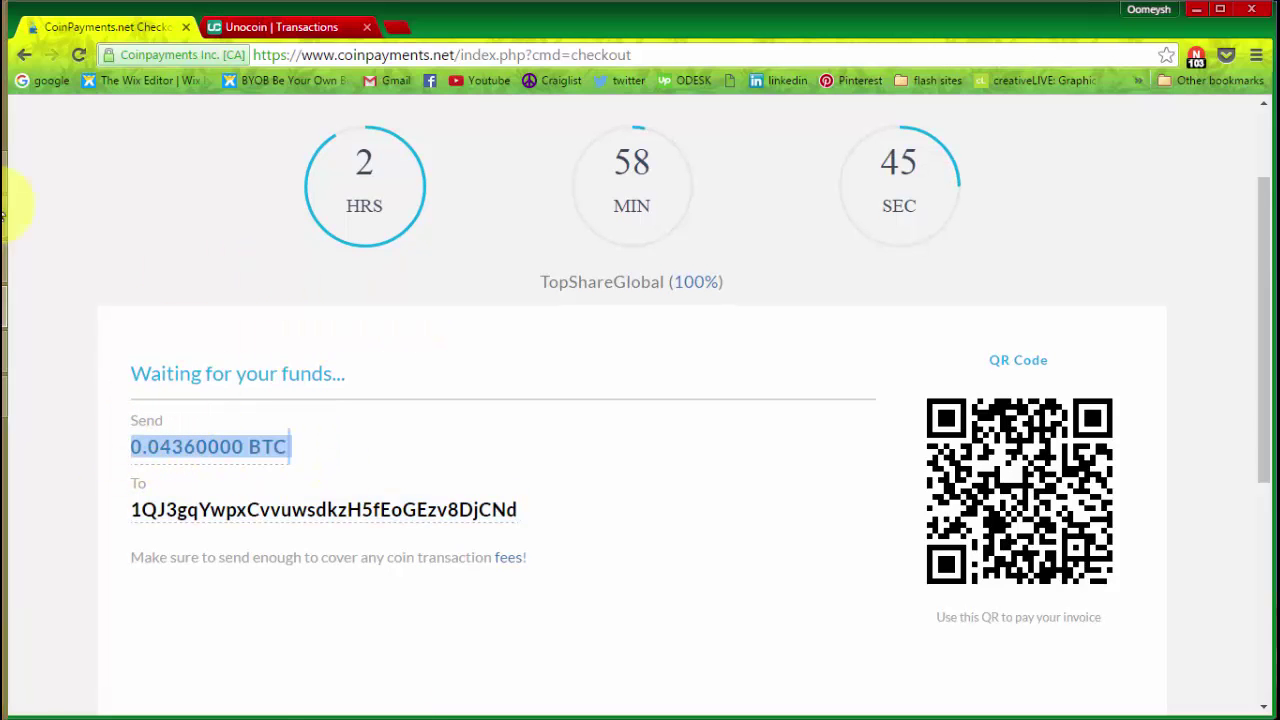
{"action": "left_click", "coordinate": [32, 177]}
{"action": "key", "text": "ctrl+v"}
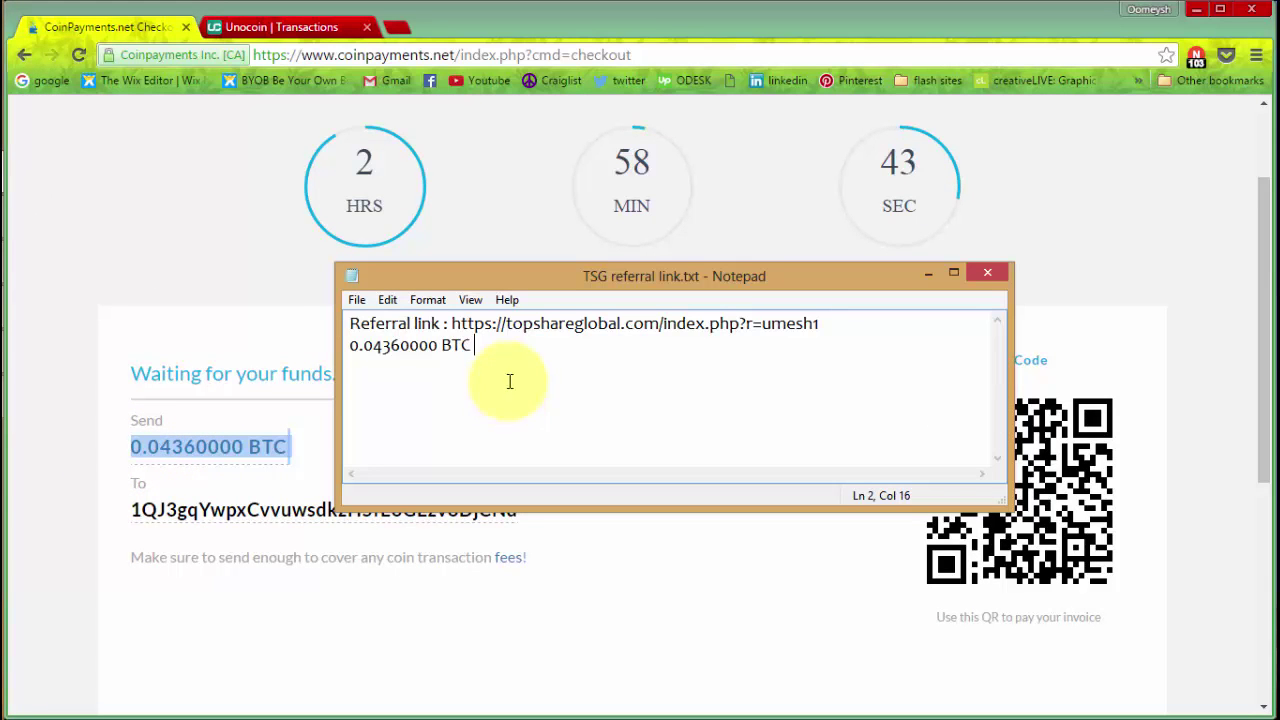
{"action": "left_click_drag", "start_coordinate": [438, 345], "coordinate": [307, 349]}
{"action": "key", "text": "ctrl+c"}
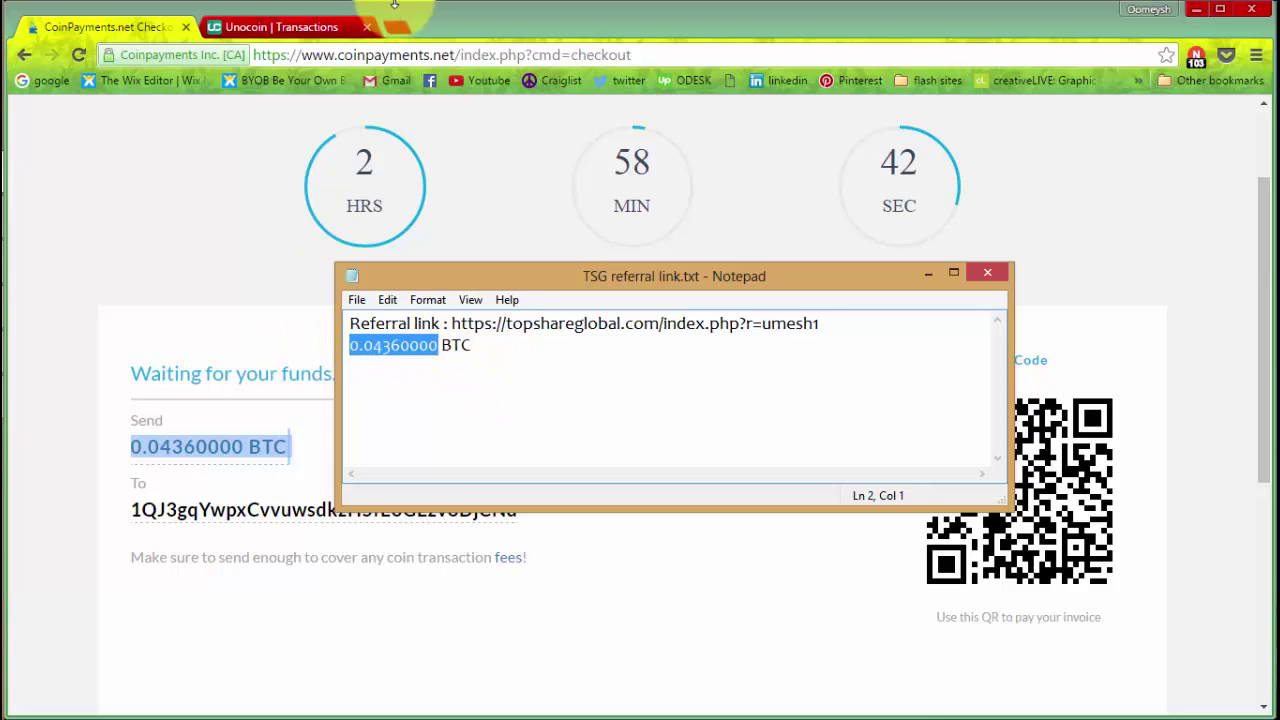
{"action": "left_click", "coordinate": [322, 22]}
{"action": "left_click", "coordinate": [529, 432]}
{"action": "key", "text": "ctrl+v"}
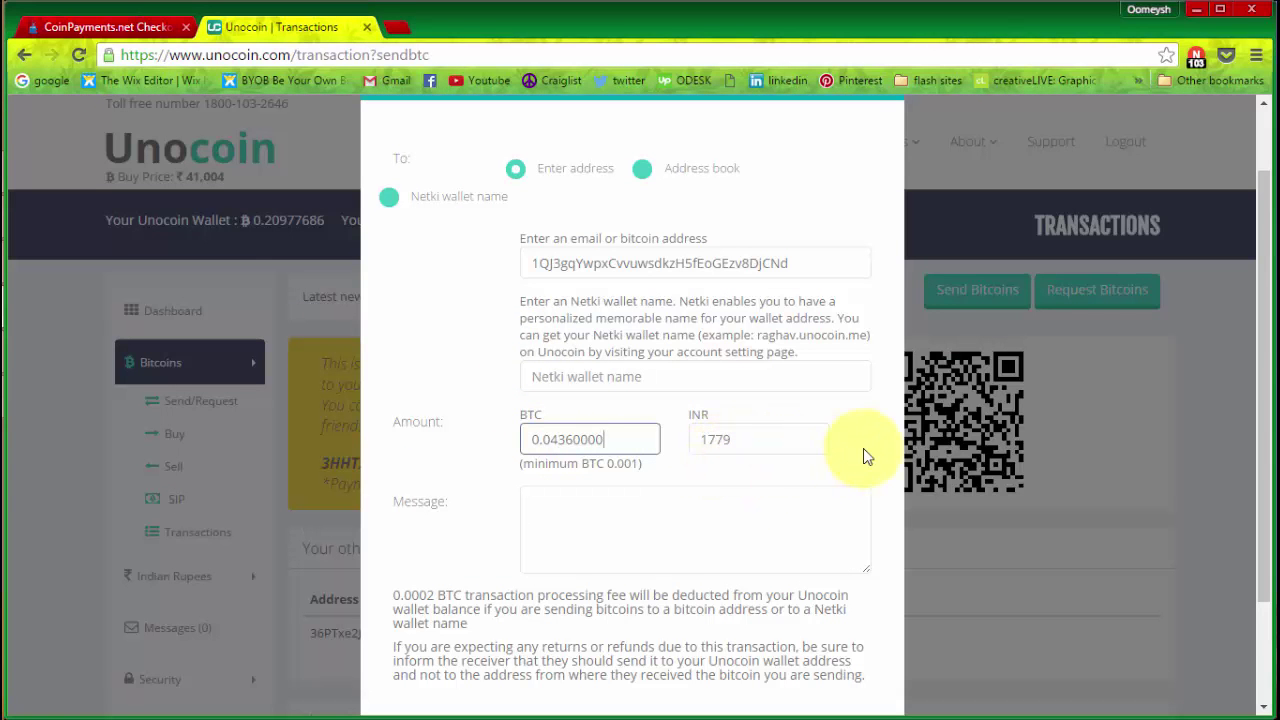
{"action": "scroll", "coordinate": [866, 455], "scroll_direction": "down", "scroll_amount": 2}
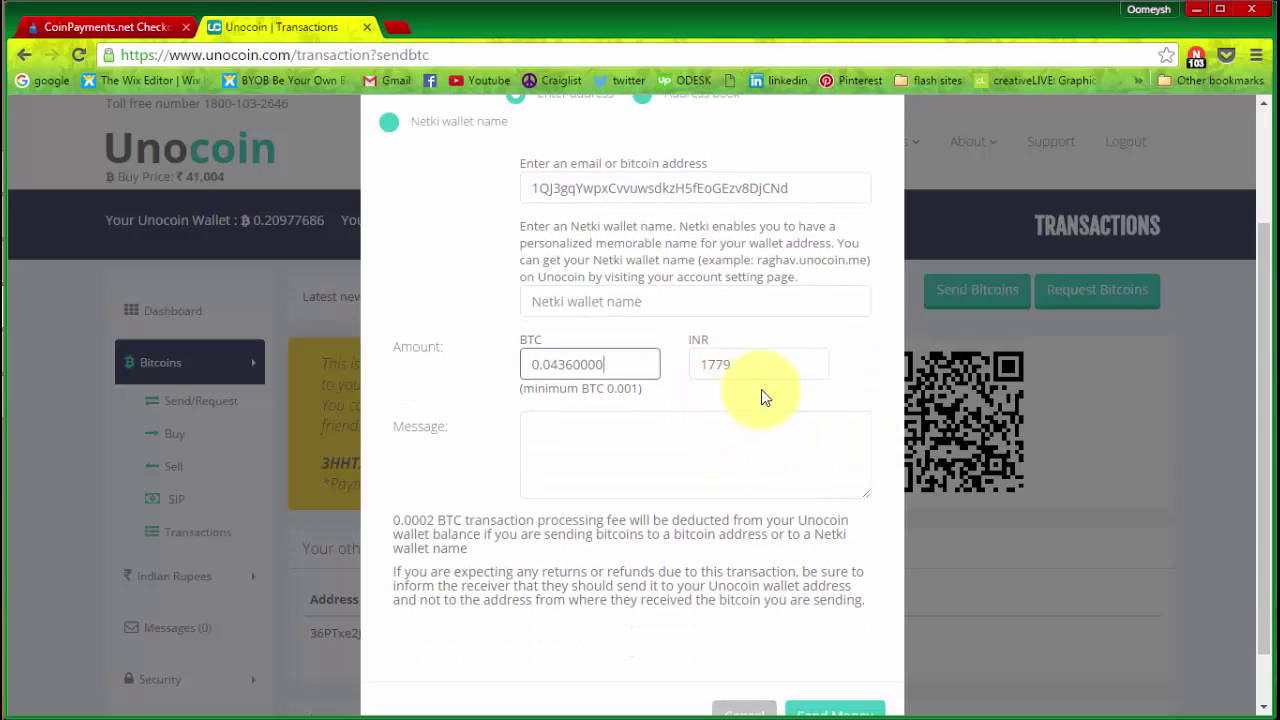
- Add a subscription note, send the 0.0436 BTC payment, and enter the SMS one-time password
{"action": "left_click", "coordinate": [610, 440]}
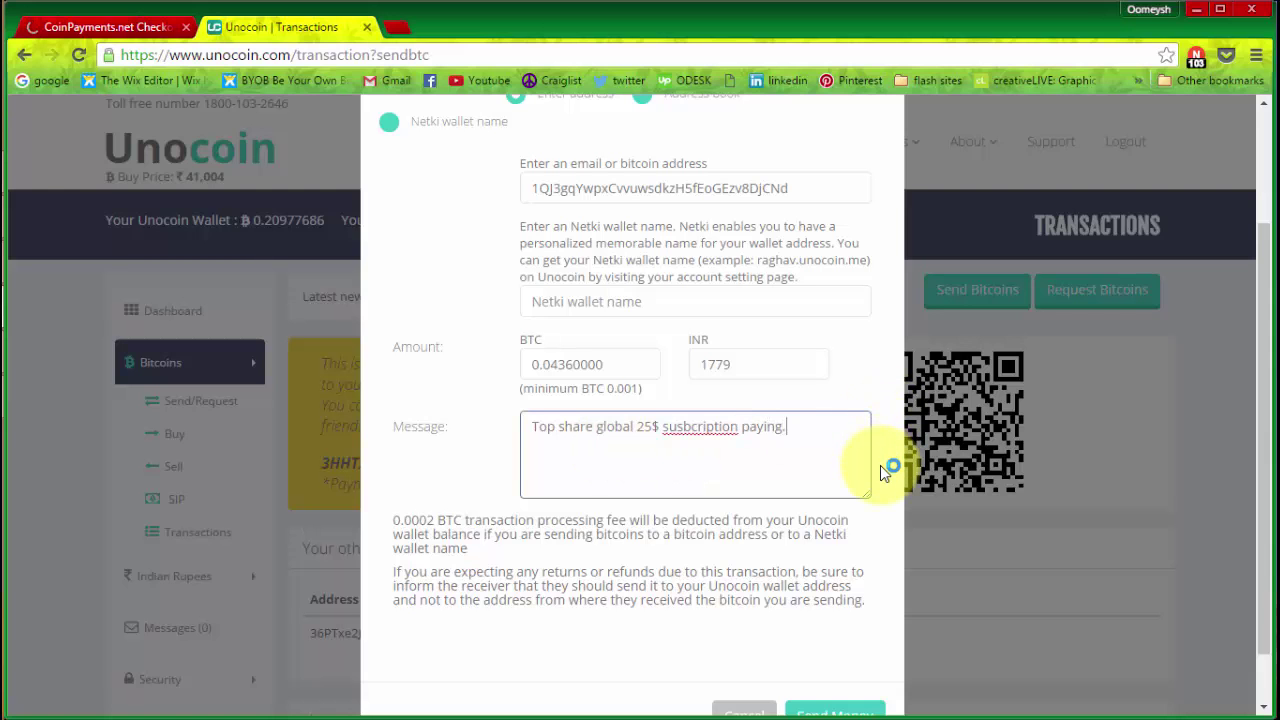
{"action": "scroll", "coordinate": [880, 465], "scroll_direction": "down", "scroll_amount": 1}
{"action": "left_click", "coordinate": [834, 652]}
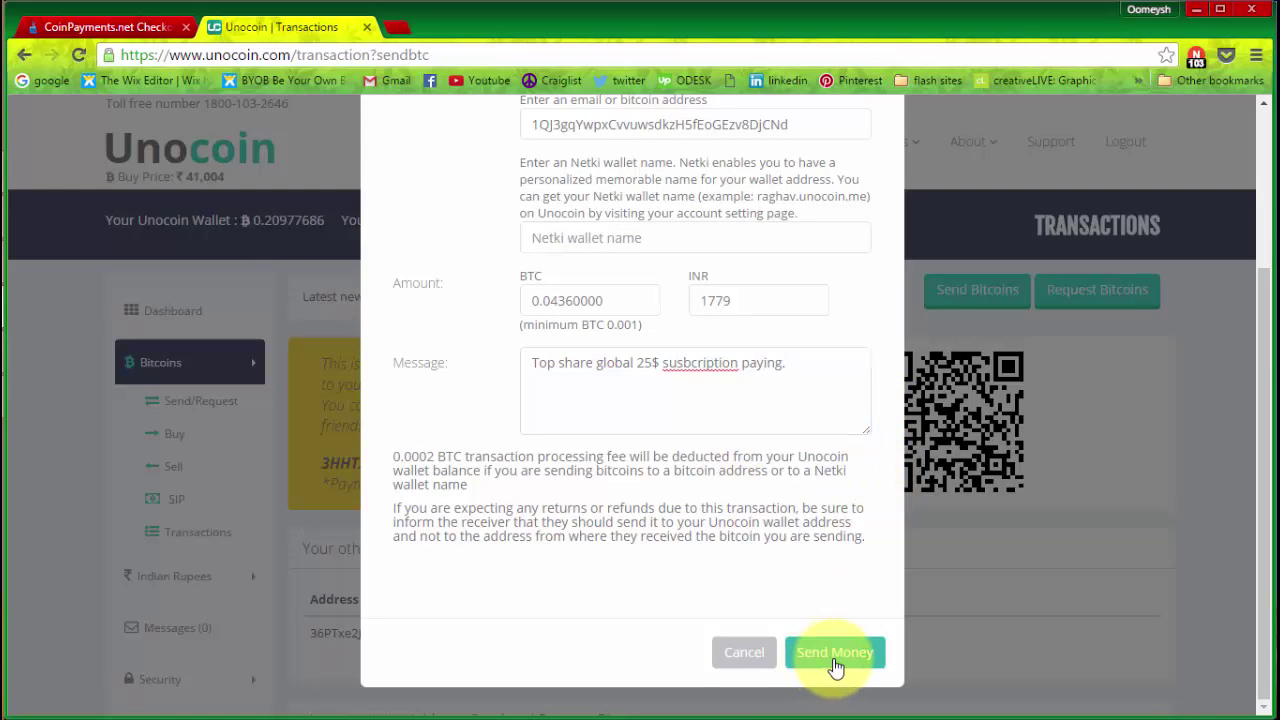
{"action": "scroll", "coordinate": [612, 555], "scroll_direction": "up", "scroll_amount": 1}
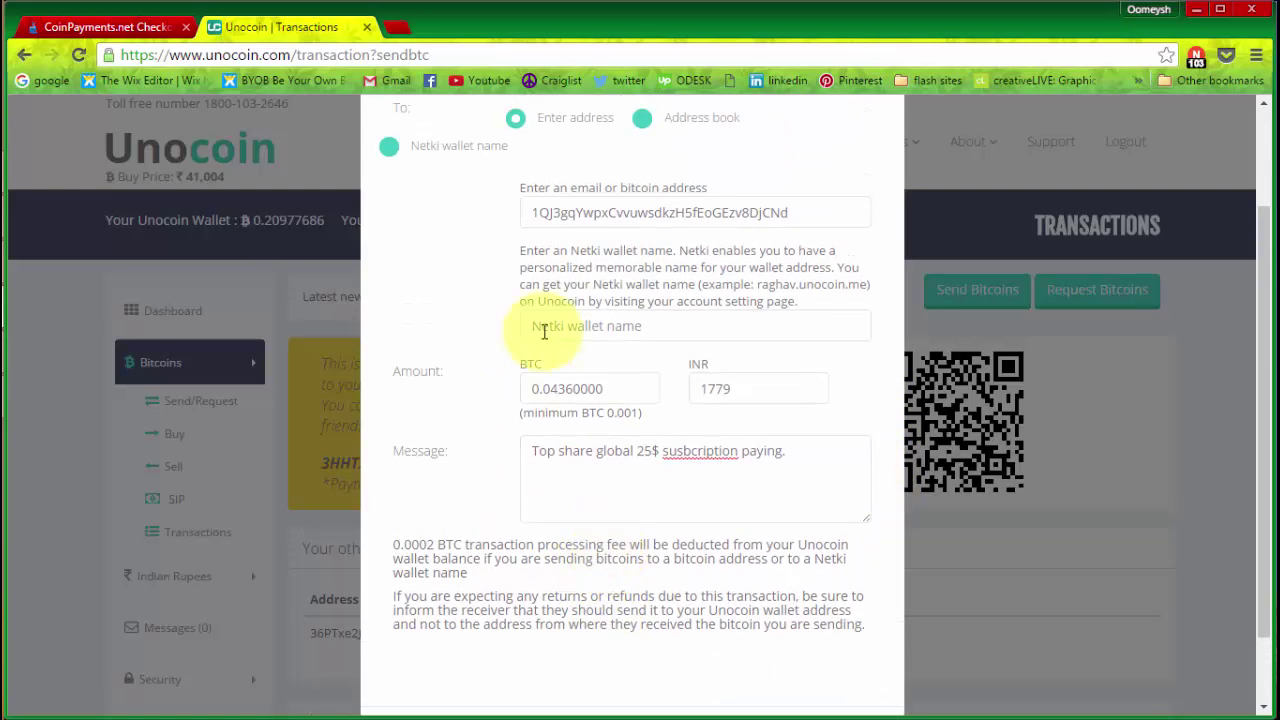
{"action": "scroll", "coordinate": [548, 372], "scroll_direction": "down", "scroll_amount": 1}
{"action": "scroll", "coordinate": [548, 372], "scroll_direction": "down", "scroll_amount": 1}
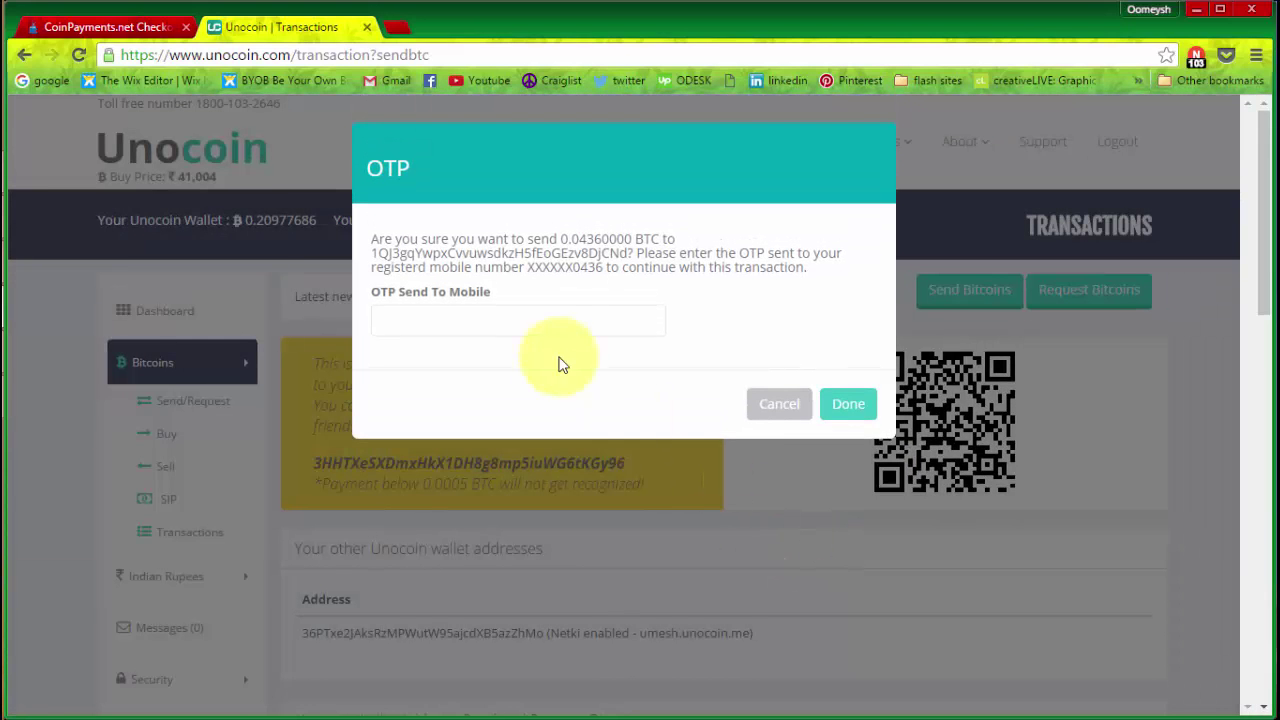
{"action": "left_click", "coordinate": [506, 317]}
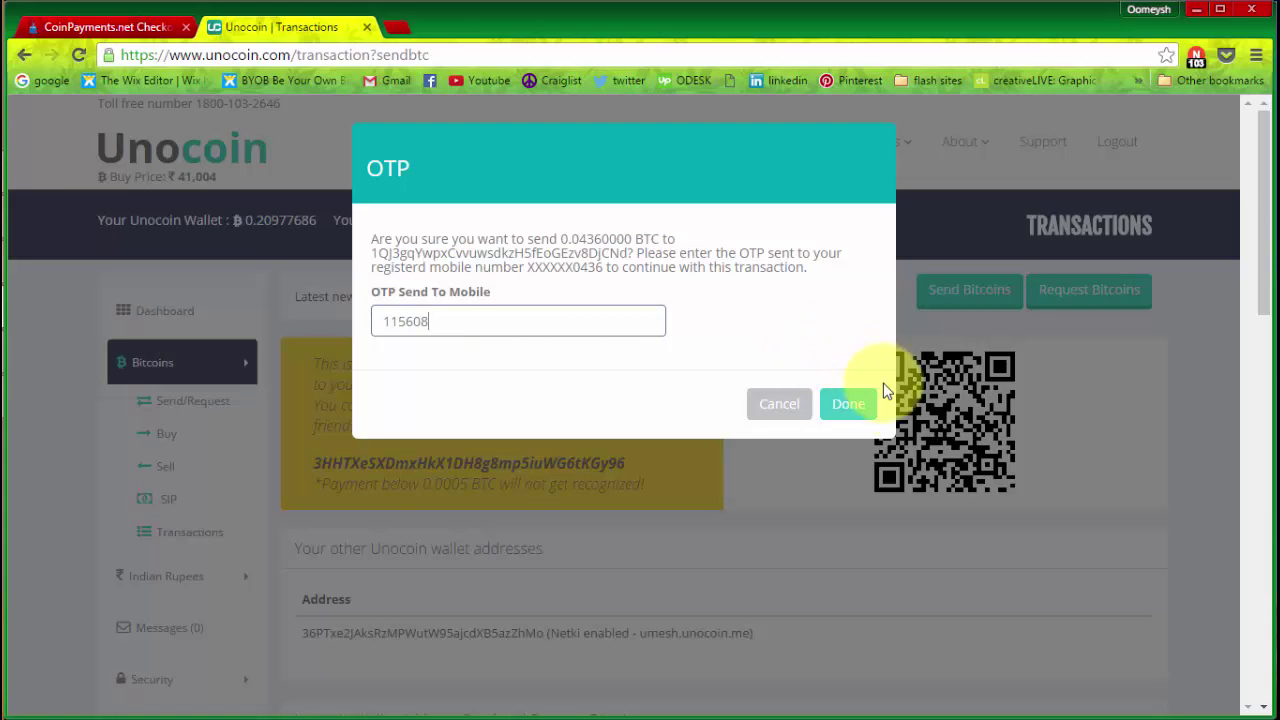
- Confirm the payment with the one-time password and acknowledge the submission
{"action": "left_click", "coordinate": [851, 410]}
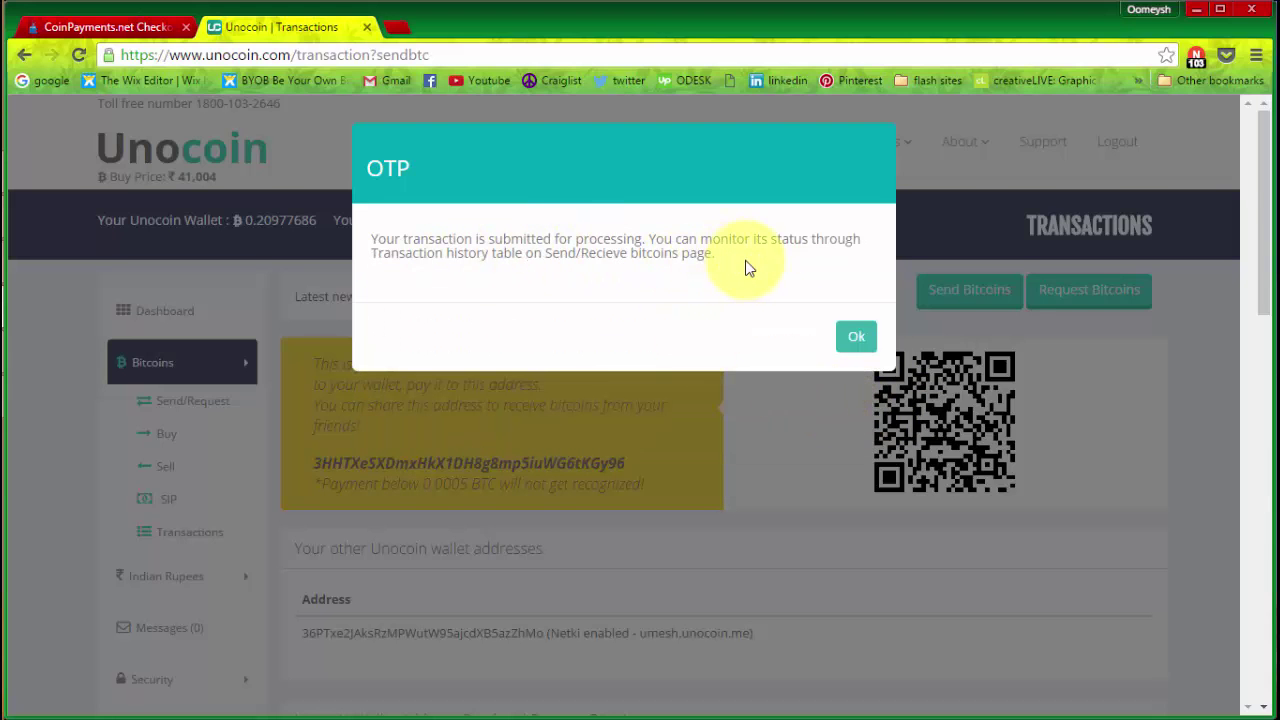
{"action": "left_click", "coordinate": [858, 340]}
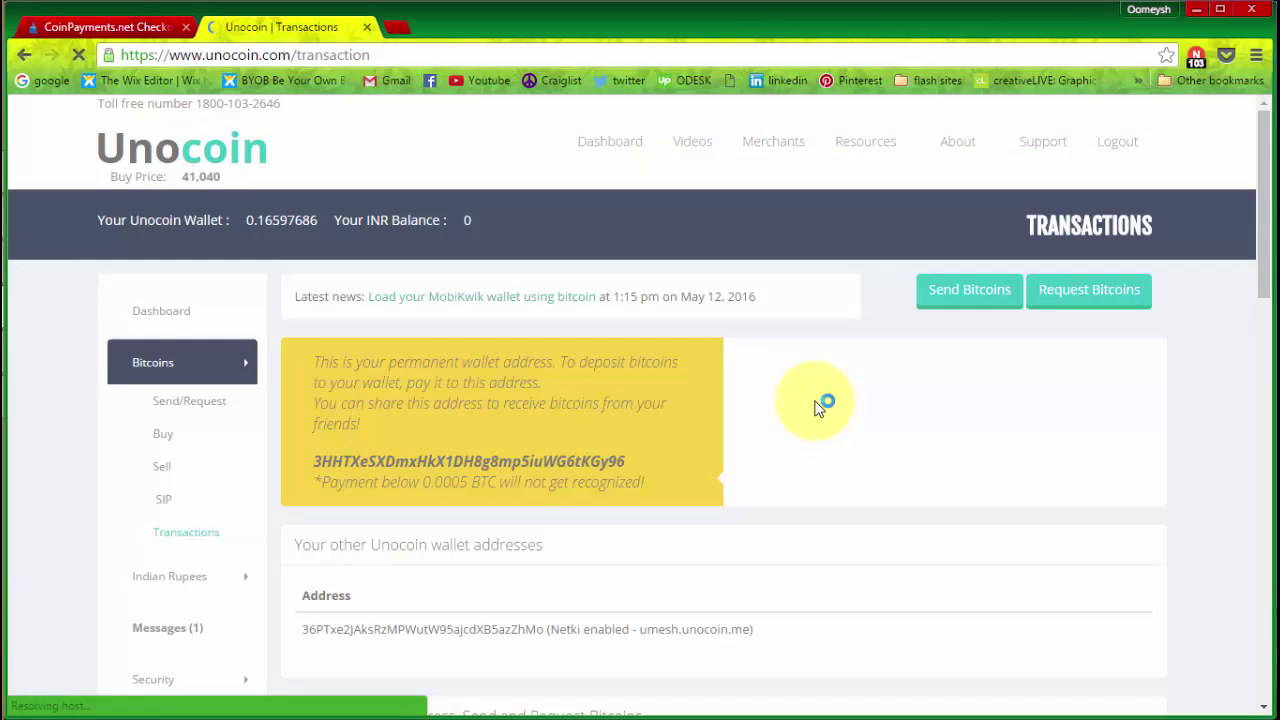
{"action": "scroll", "coordinate": [814, 400], "scroll_direction": "down", "scroll_amount": 10}
{"action": "scroll", "coordinate": [814, 404], "scroll_direction": "down", "scroll_amount": 3}
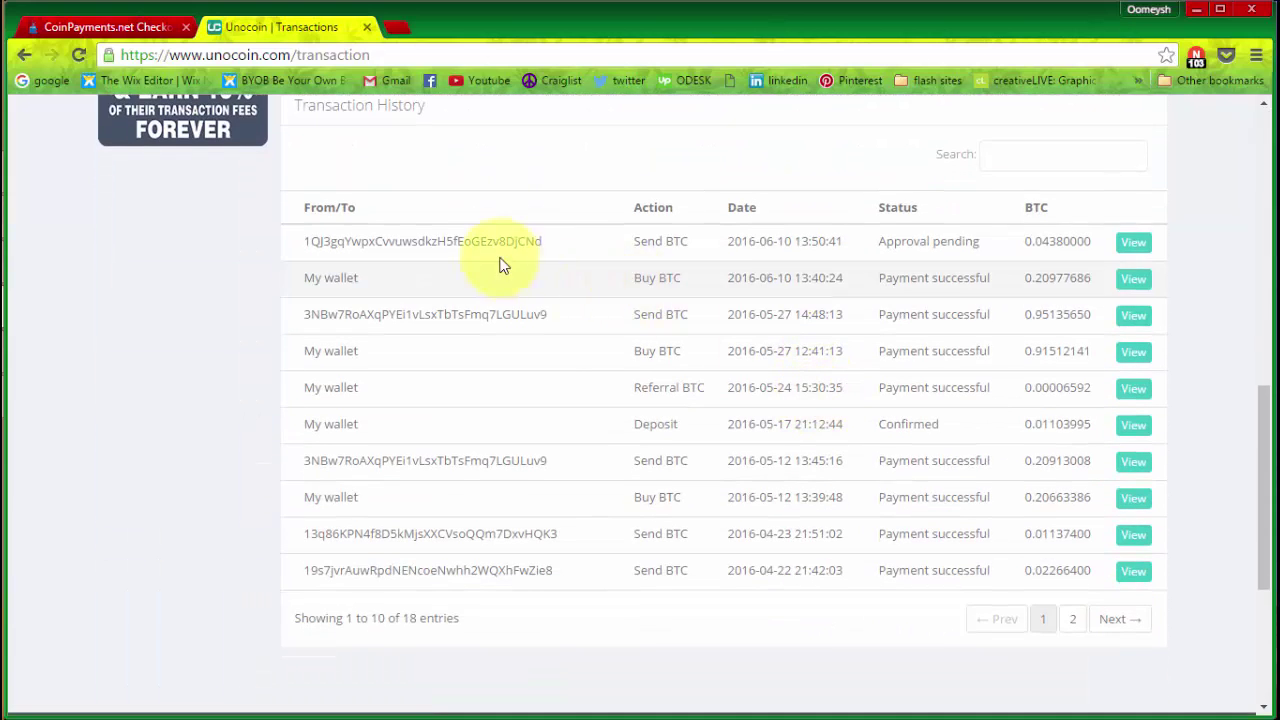
- Inspect the pending 0.04380000 BTC send's details, worth about 25.33 US dollars
{"action": "left_click", "coordinate": [1134, 244]}
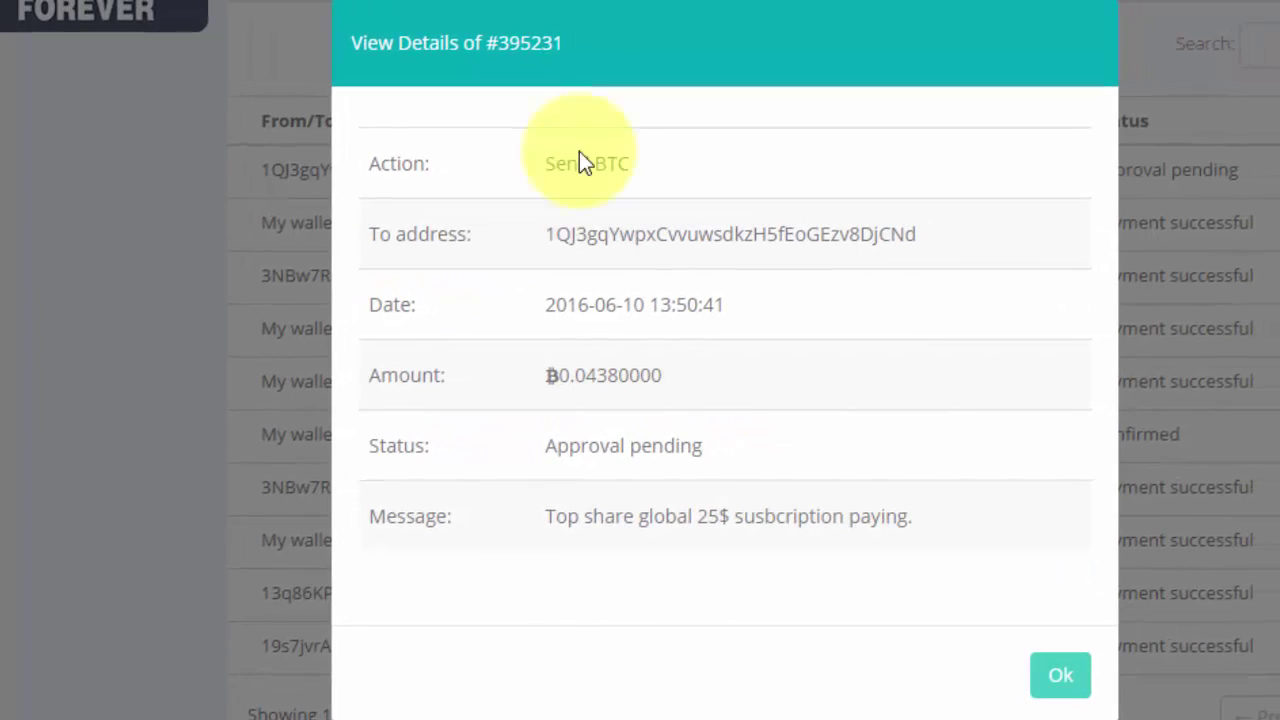
{"action": "left_click_drag", "start_coordinate": [710, 386], "coordinate": [559, 366]}
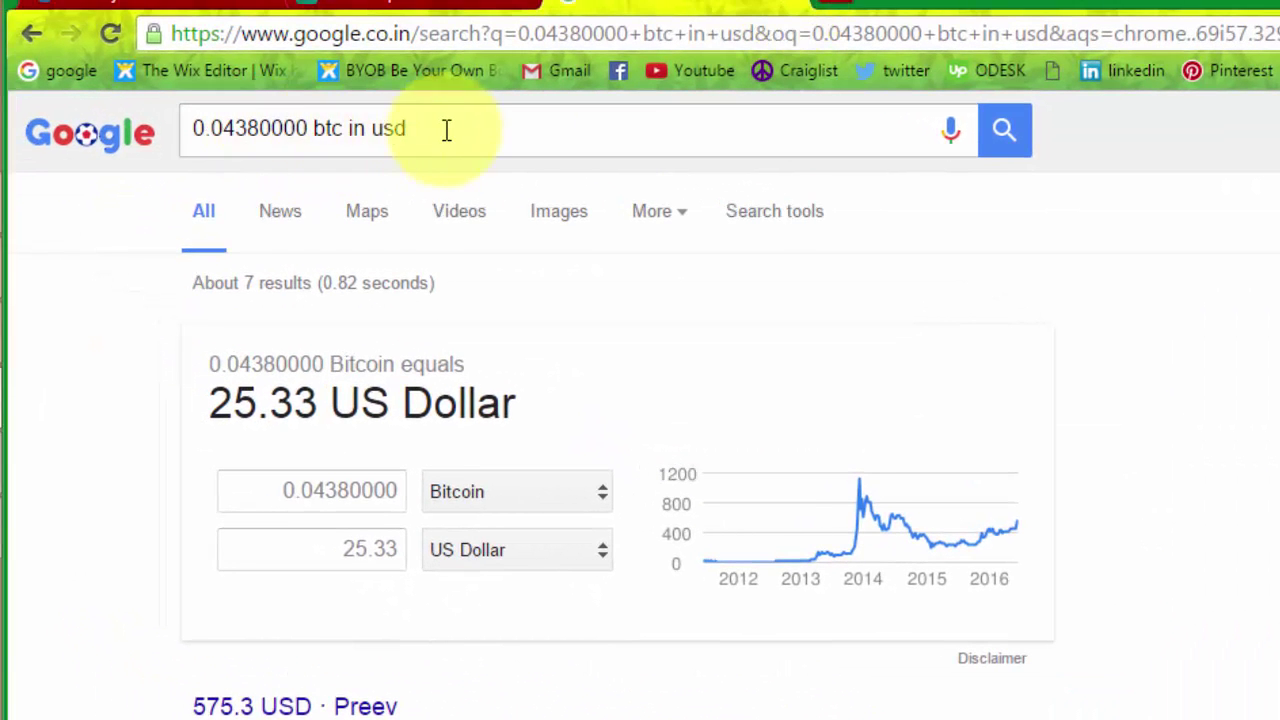
{"action": "left_click", "coordinate": [795, 5]}
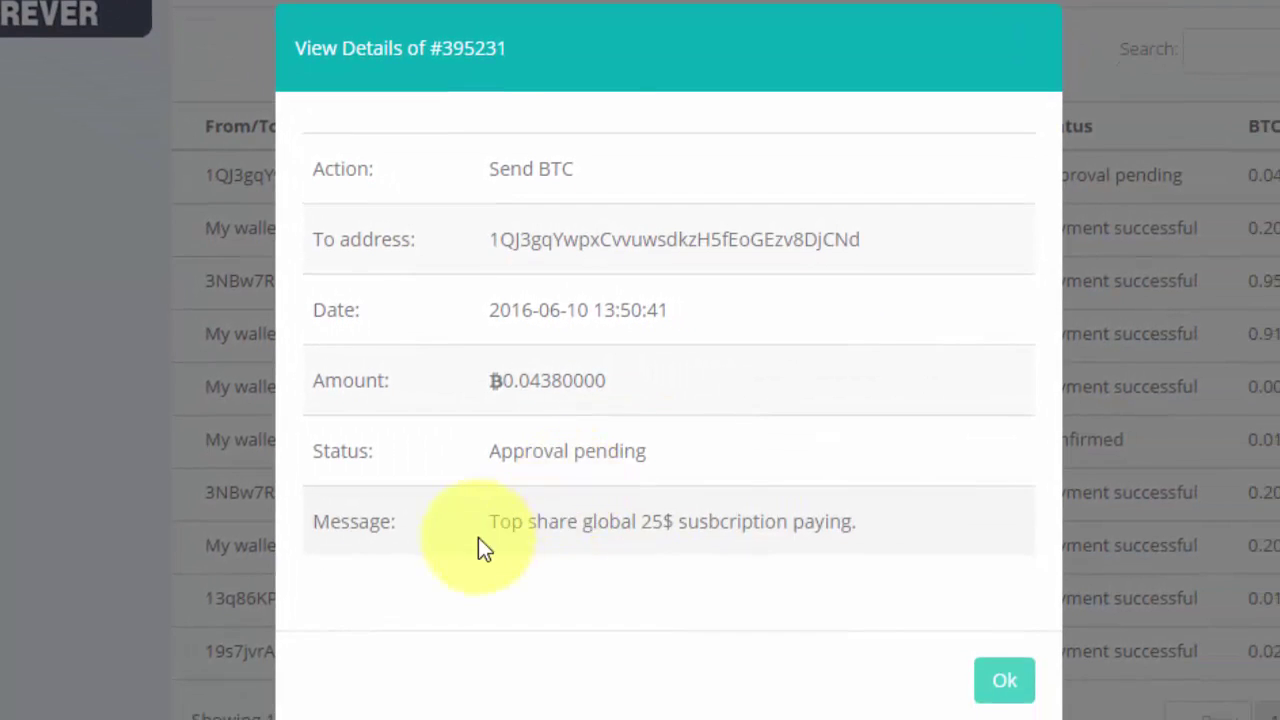
{"action": "left_click_drag", "start_coordinate": [480, 540], "coordinate": [866, 526]}
{"action": "left_click", "coordinate": [864, 580]}
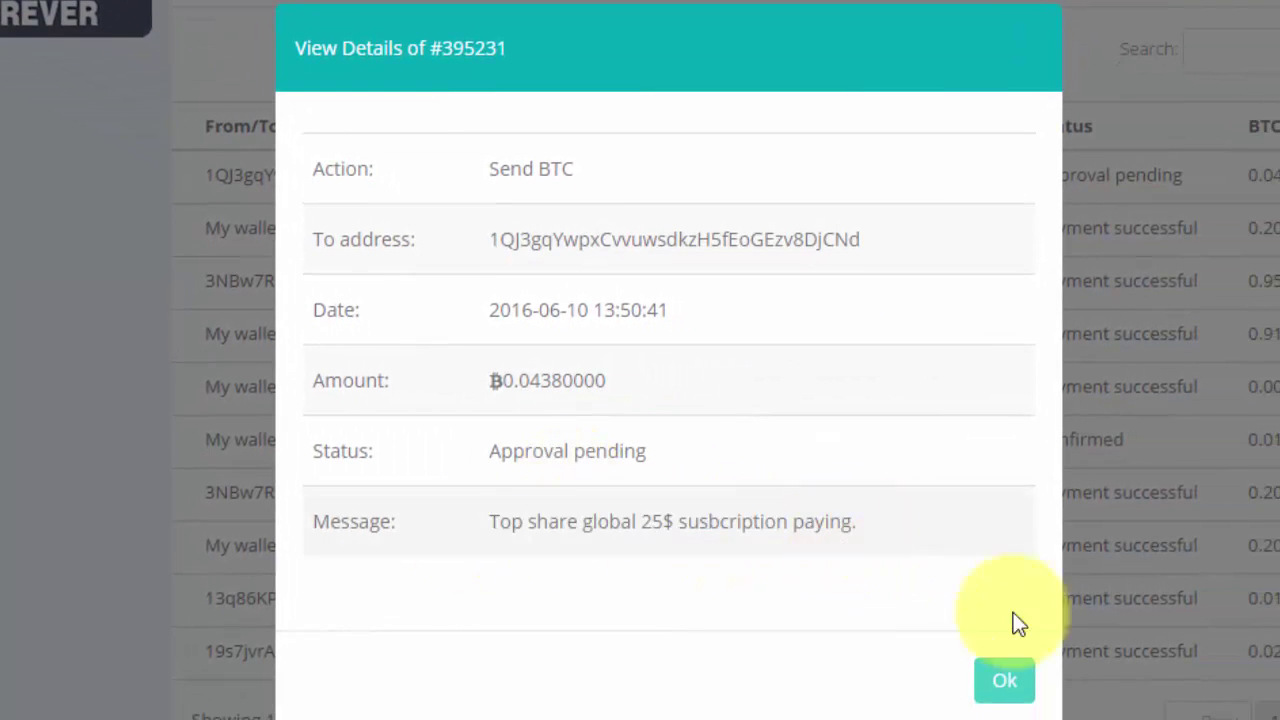
{"action": "left_click", "coordinate": [1003, 680]}
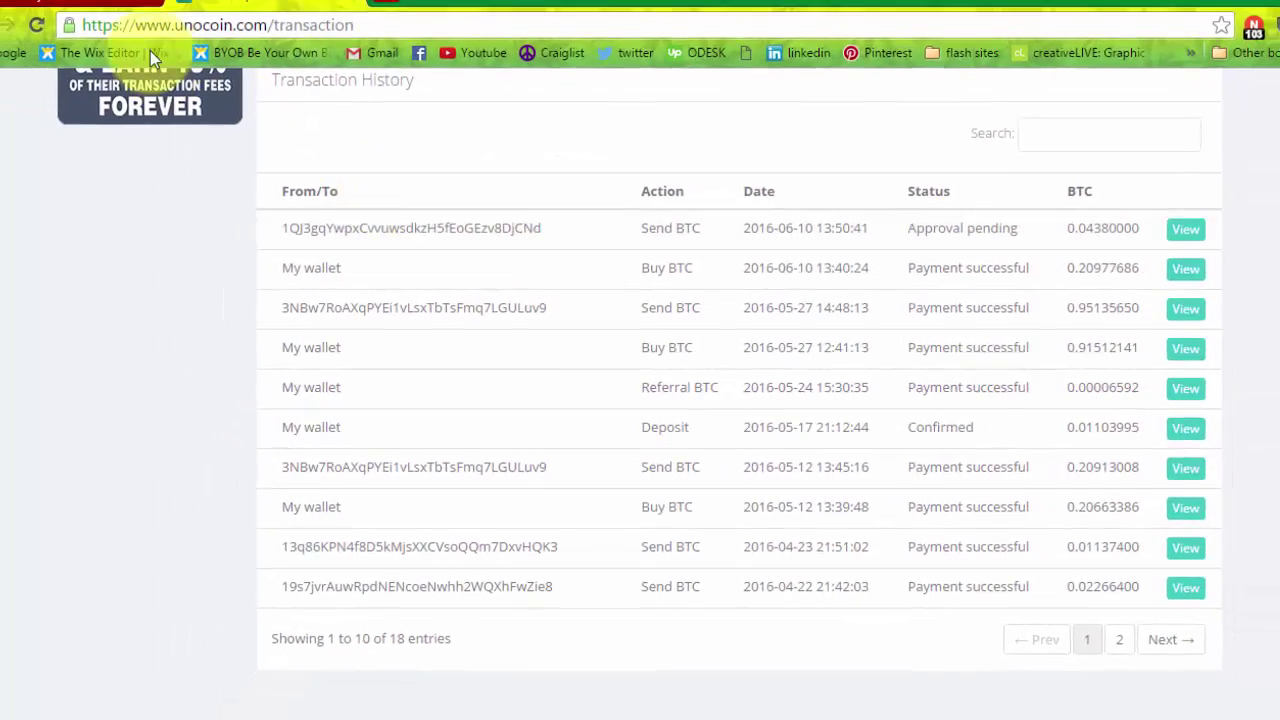
{"action": "scroll", "coordinate": [440, 268], "scroll_direction": "up", "scroll_amount": 7}
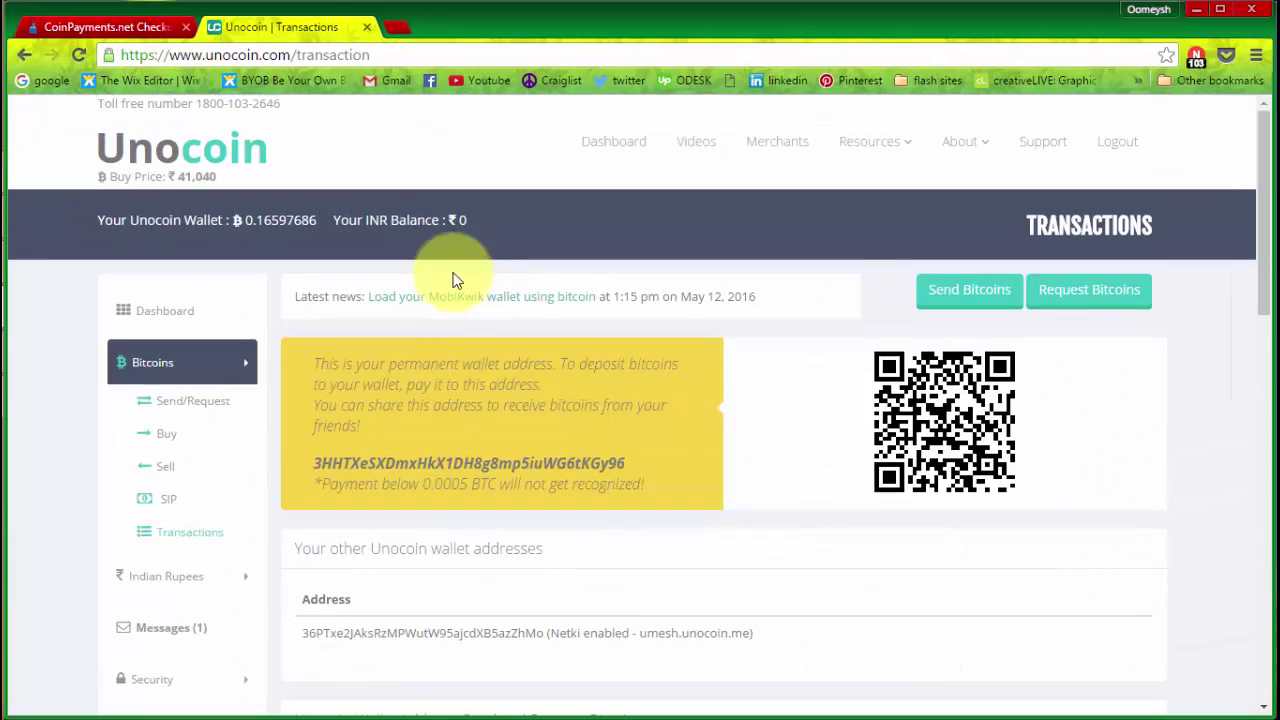
- Leave the Unocoin dashboard and follow the CoinPayments checkout's link back to the TopShare Global store
{"action": "left_click", "coordinate": [195, 322]}
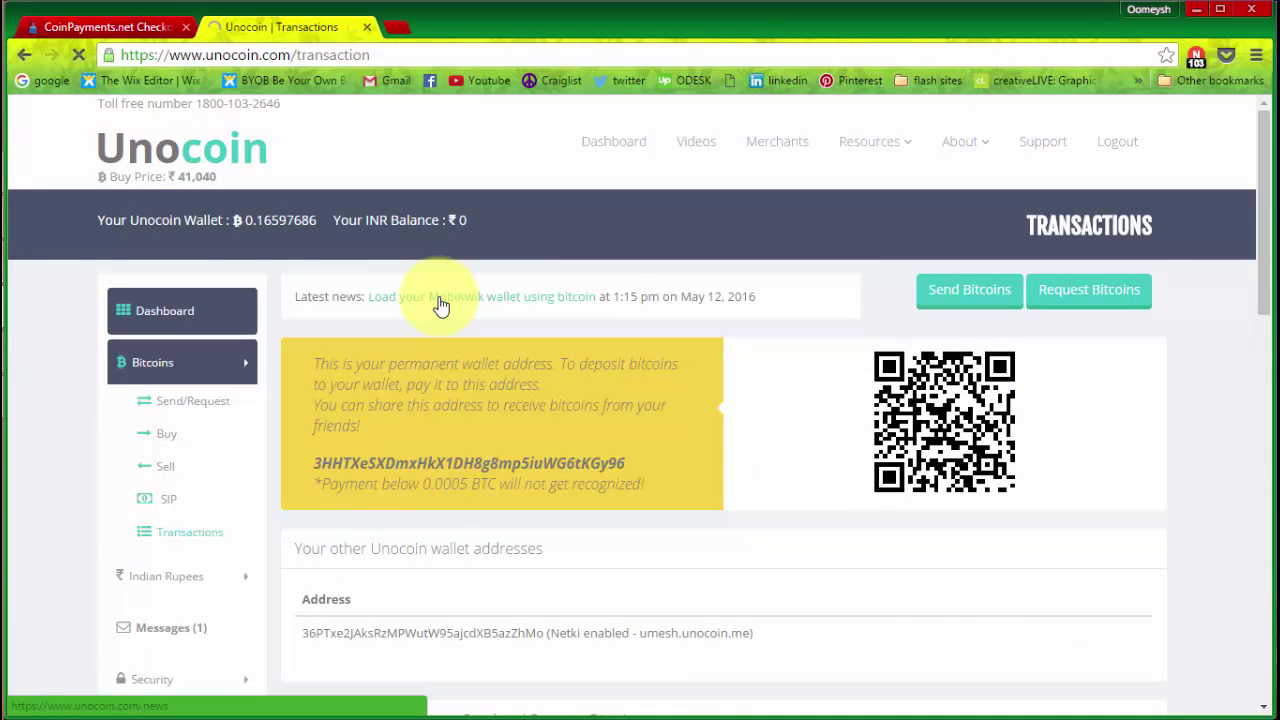
{"action": "left_click", "coordinate": [108, 27]}
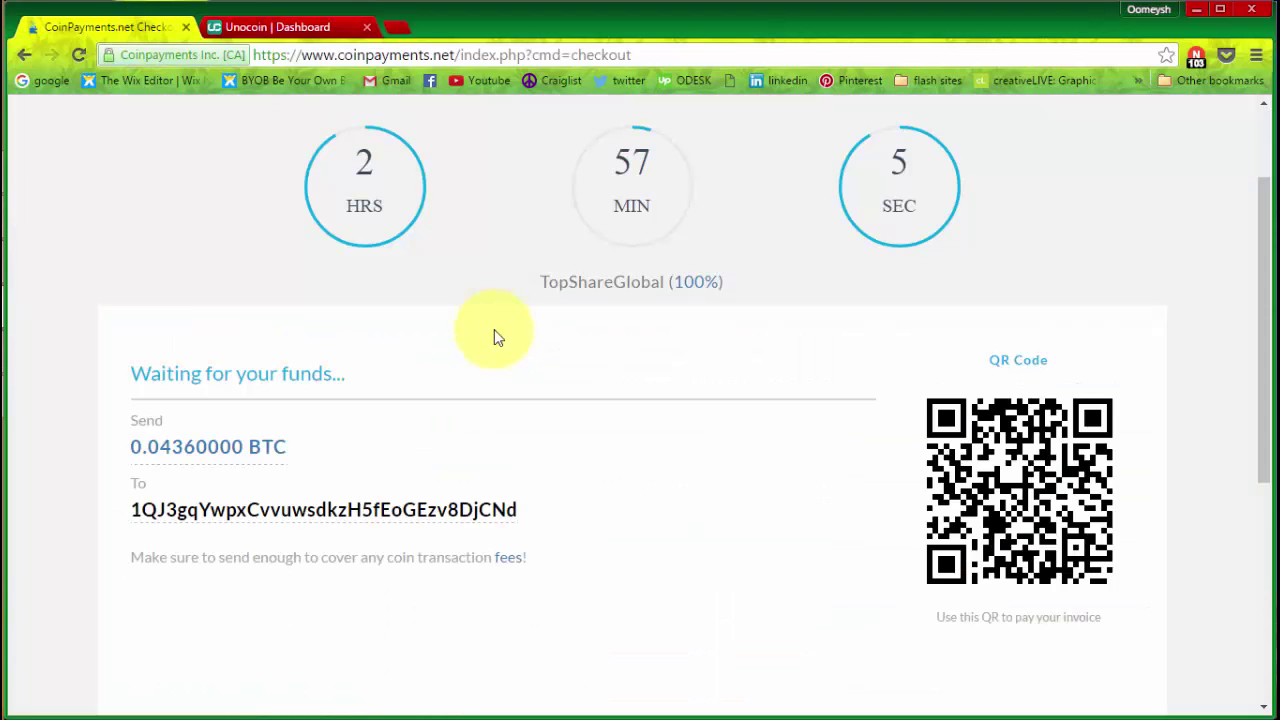
{"action": "scroll", "coordinate": [700, 432], "scroll_direction": "down", "scroll_amount": 3}
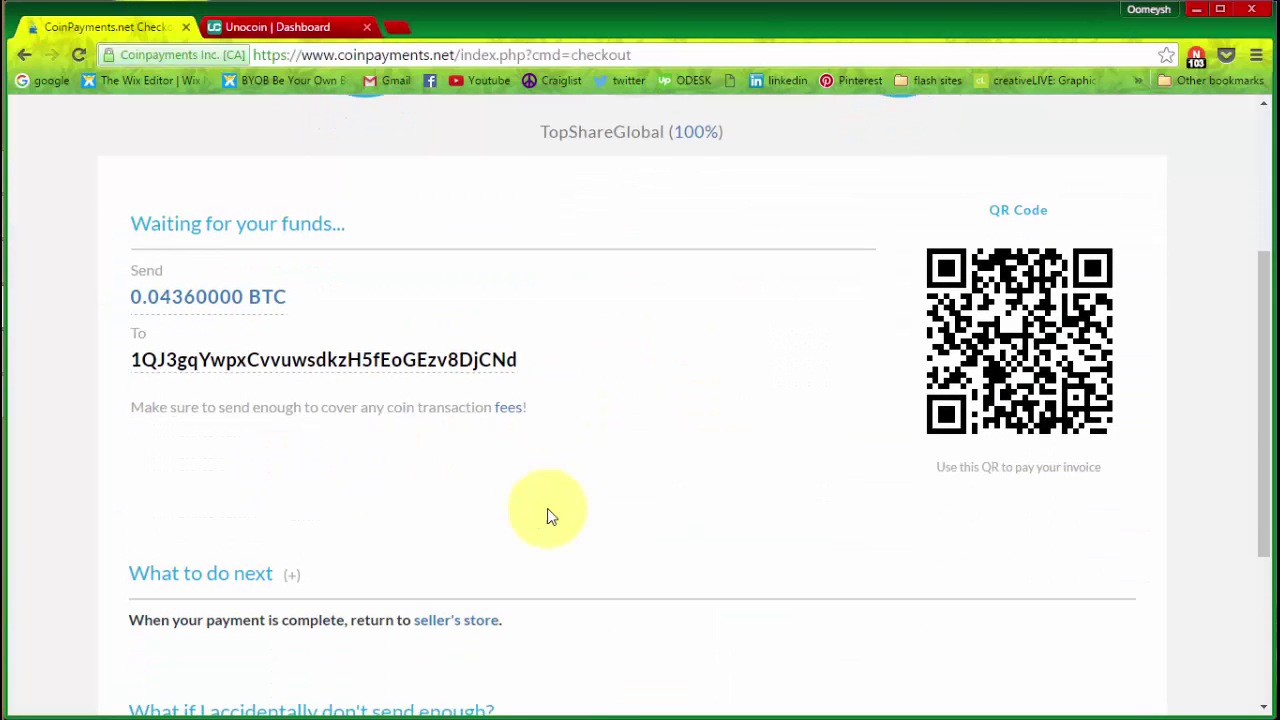
{"action": "scroll", "coordinate": [550, 516], "scroll_direction": "down", "scroll_amount": 3}
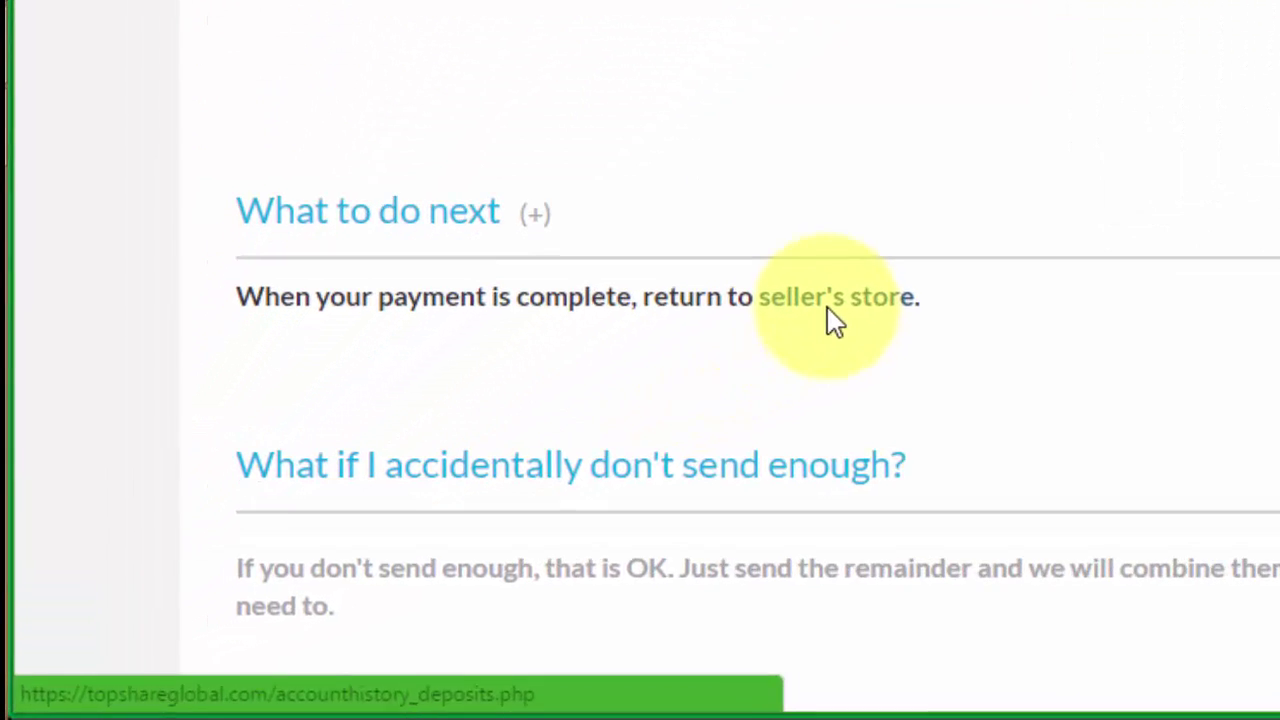
{"action": "left_click", "coordinate": [827, 305]}
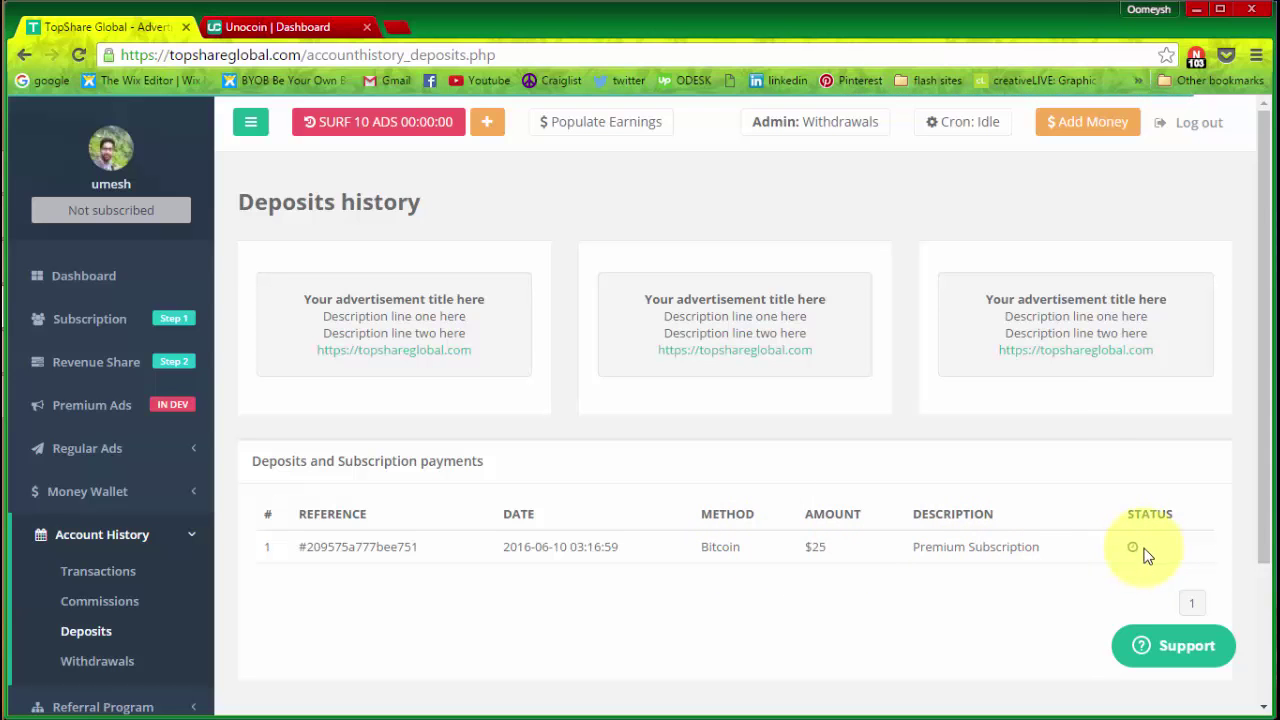
- Open the Add Money page from the Money Wallet section of the TopShare Global dashboard
{"action": "left_click", "coordinate": [90, 319]}
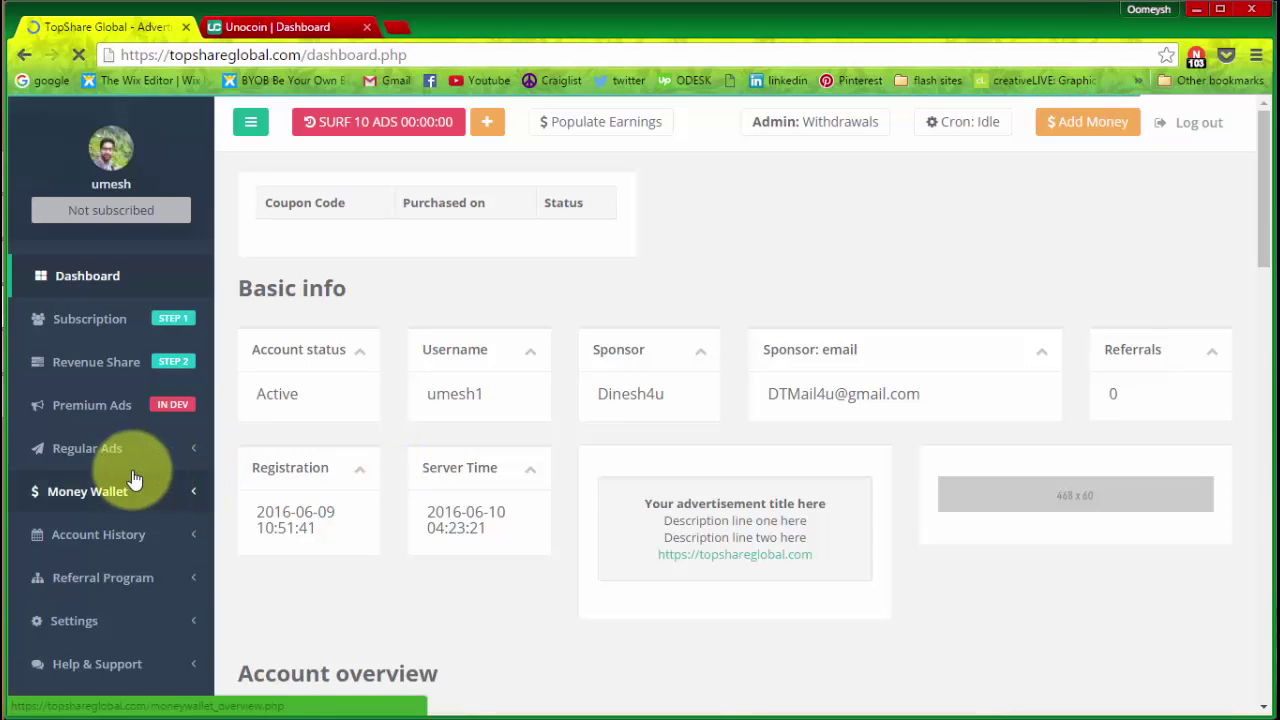
{"action": "scroll", "coordinate": [178, 594], "scroll_direction": "down", "scroll_amount": 1}
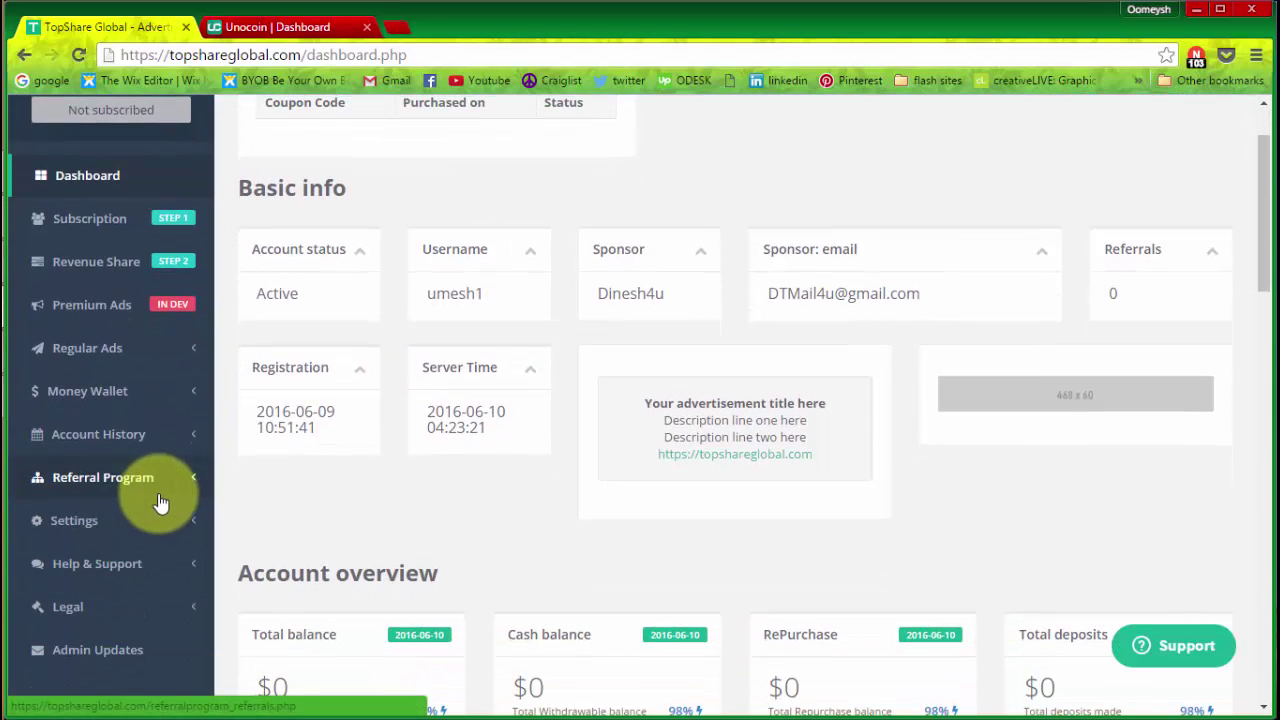
{"action": "left_click", "coordinate": [143, 391]}
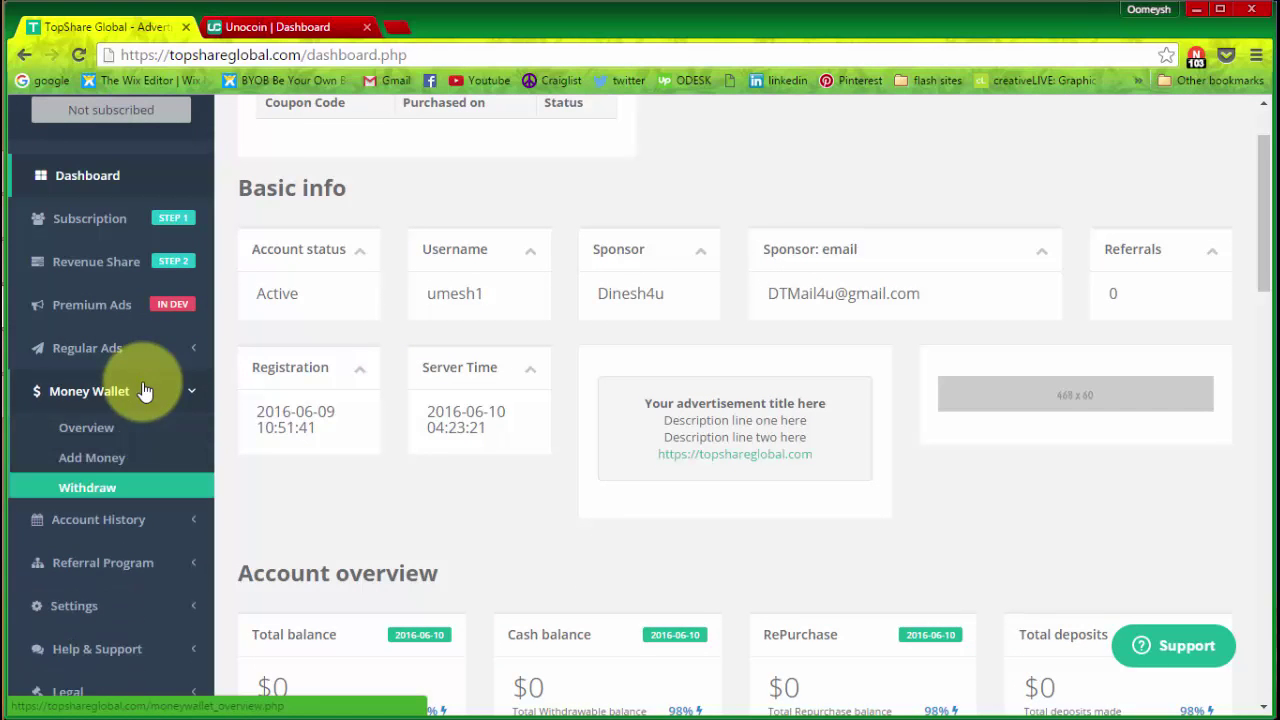
{"action": "left_click", "coordinate": [96, 460]}
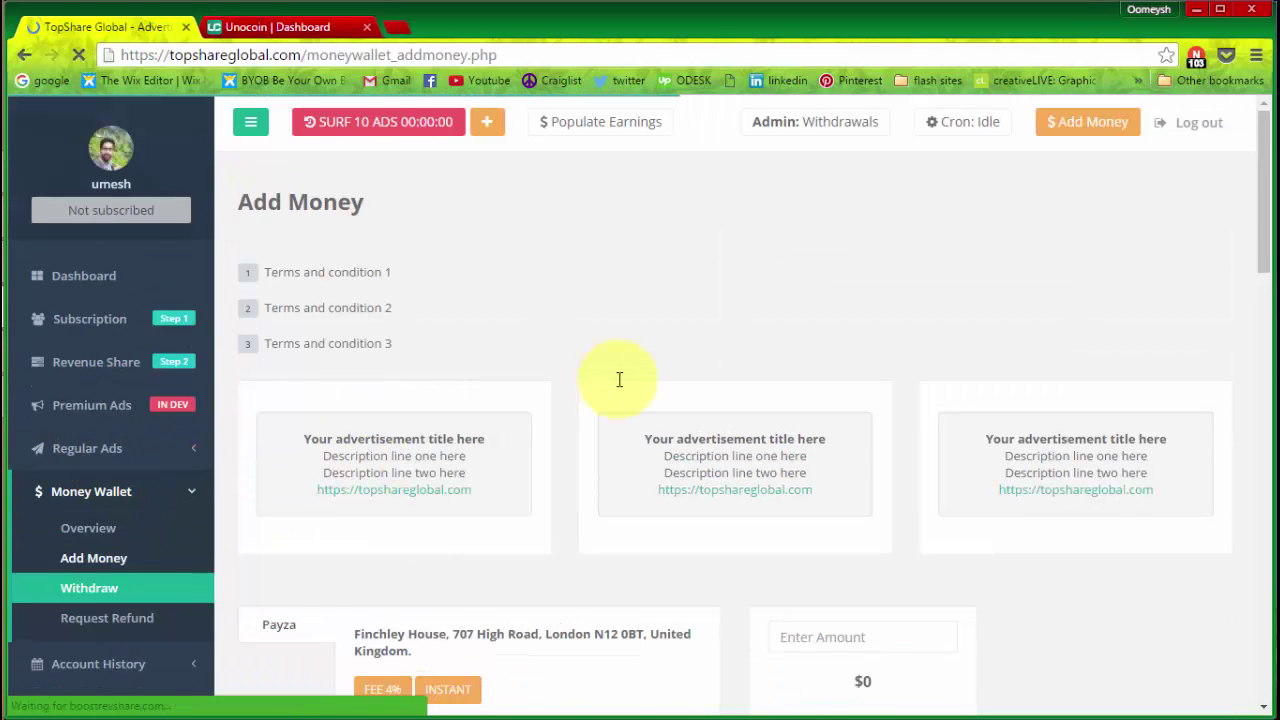
- Review the Payza, SolidTrustPay and BitCoin options, noting BitCoin is paid via CoinPayments
{"action": "scroll", "coordinate": [619, 379], "scroll_direction": "down", "scroll_amount": 4}
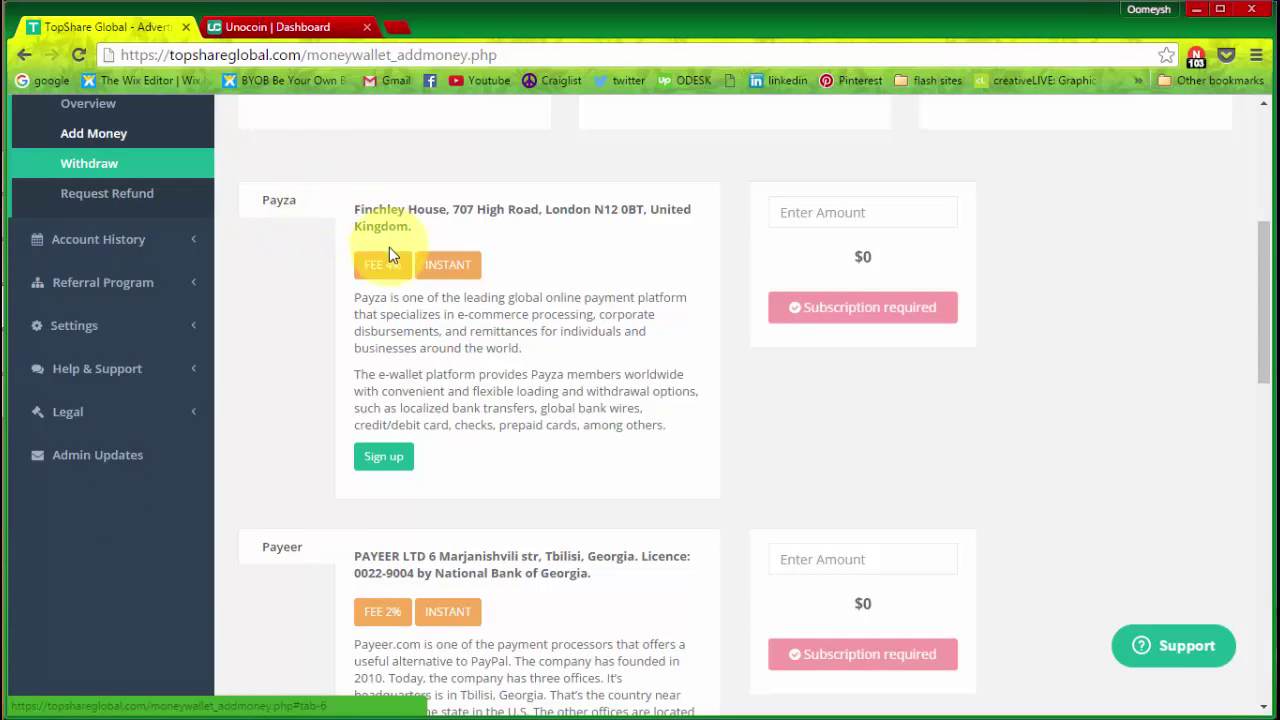
{"action": "scroll", "coordinate": [458, 278], "scroll_direction": "down", "scroll_amount": 2}
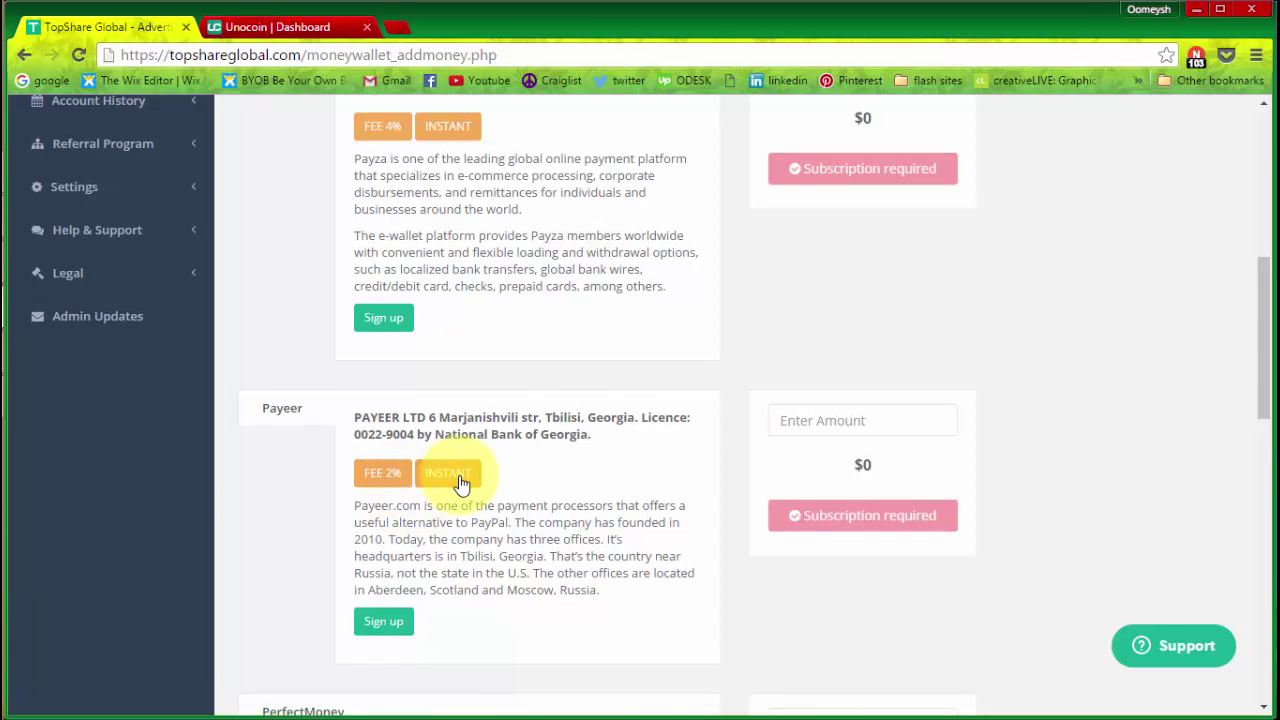
{"action": "scroll", "coordinate": [457, 480], "scroll_direction": "down", "scroll_amount": 5}
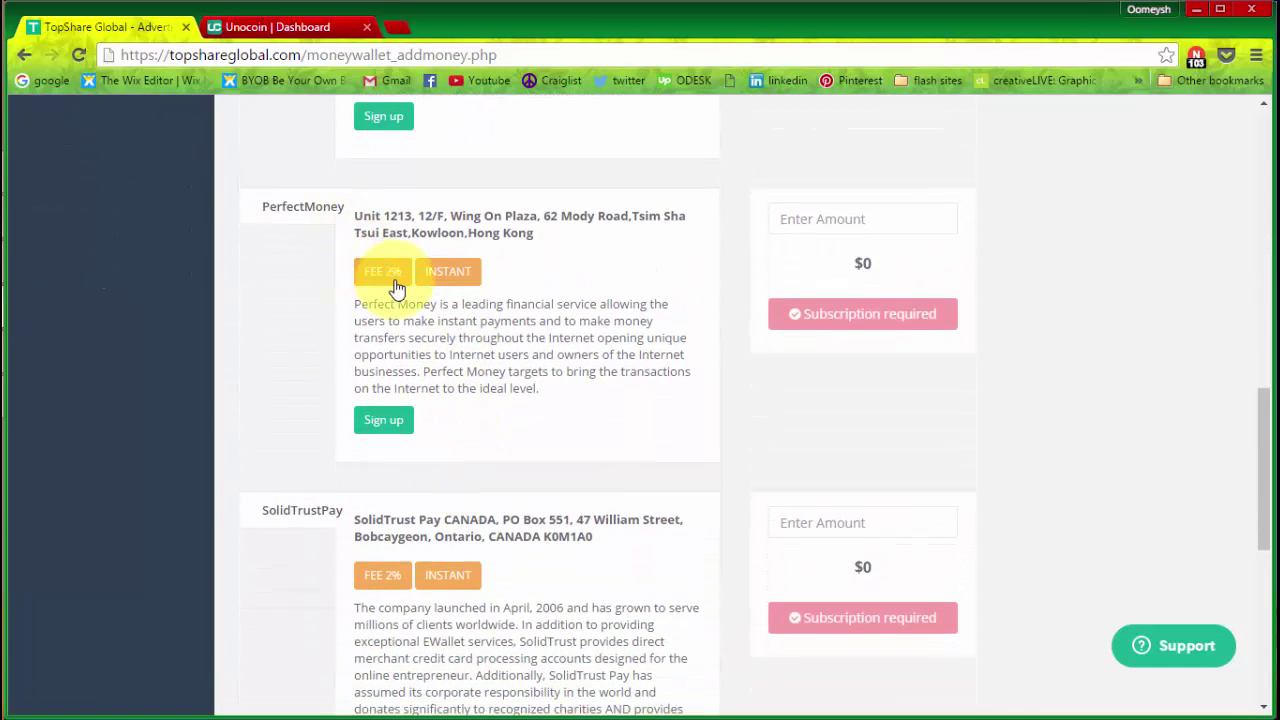
{"action": "scroll", "coordinate": [523, 332], "scroll_direction": "down", "scroll_amount": 2}
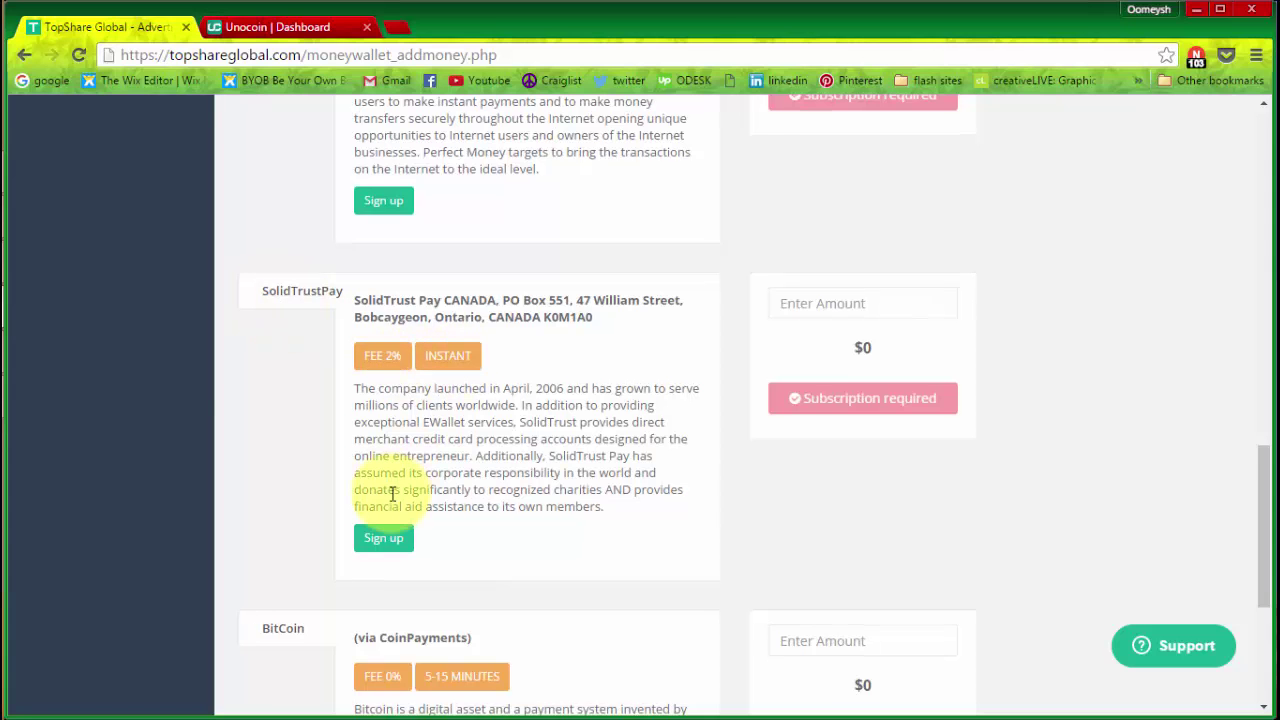
{"action": "scroll", "coordinate": [331, 445], "scroll_direction": "down", "scroll_amount": 2}
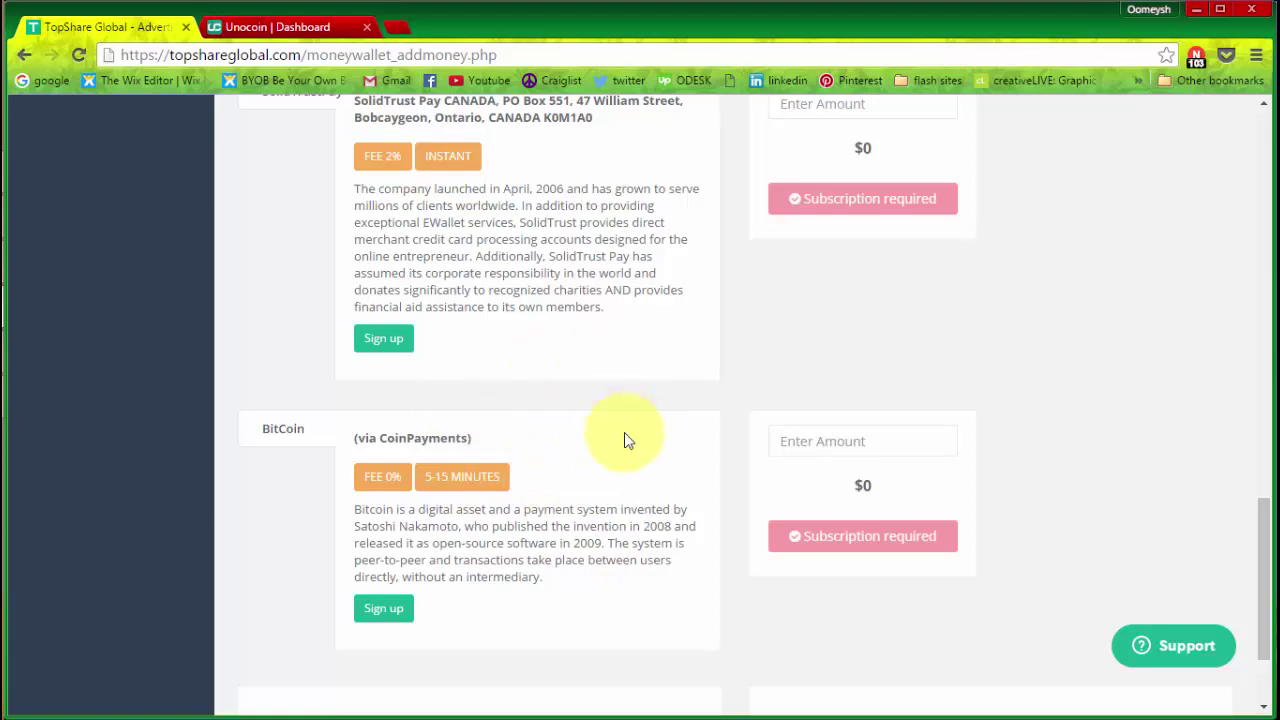
{"action": "scroll", "coordinate": [624, 440], "scroll_direction": "up", "scroll_amount": 15}
{"action": "scroll", "coordinate": [624, 440], "scroll_direction": "down", "scroll_amount": 18}
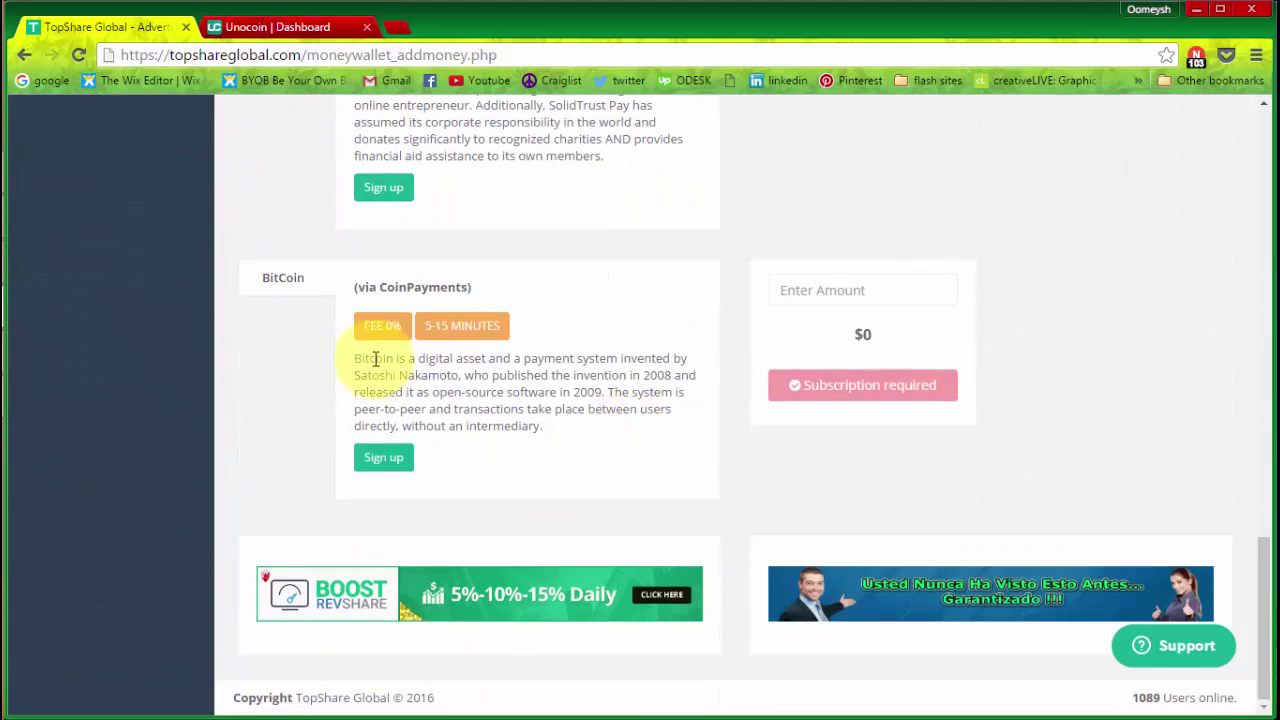
{"action": "left_click_drag", "start_coordinate": [353, 287], "coordinate": [480, 287]}
{"action": "left_click", "coordinate": [567, 290]}
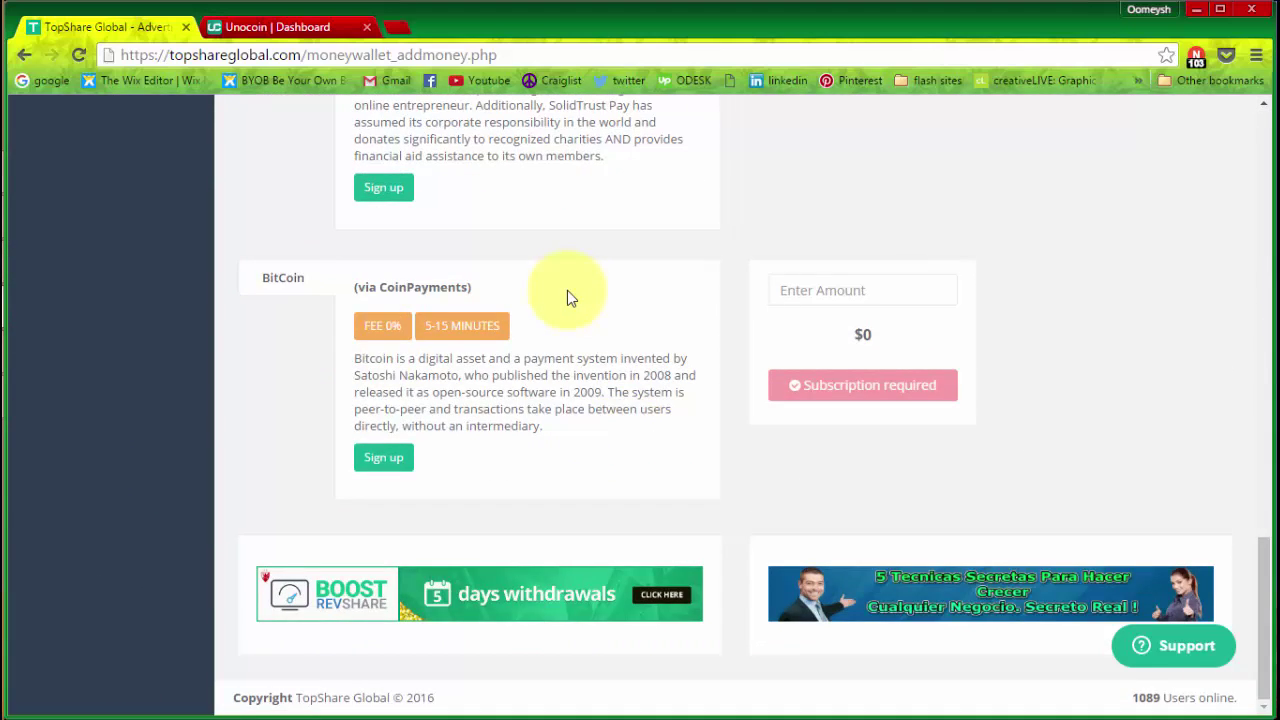
{"action": "scroll", "coordinate": [567, 290], "scroll_direction": "up", "scroll_amount": 15}
{"action": "scroll", "coordinate": [567, 298], "scroll_direction": "down", "scroll_amount": 15}
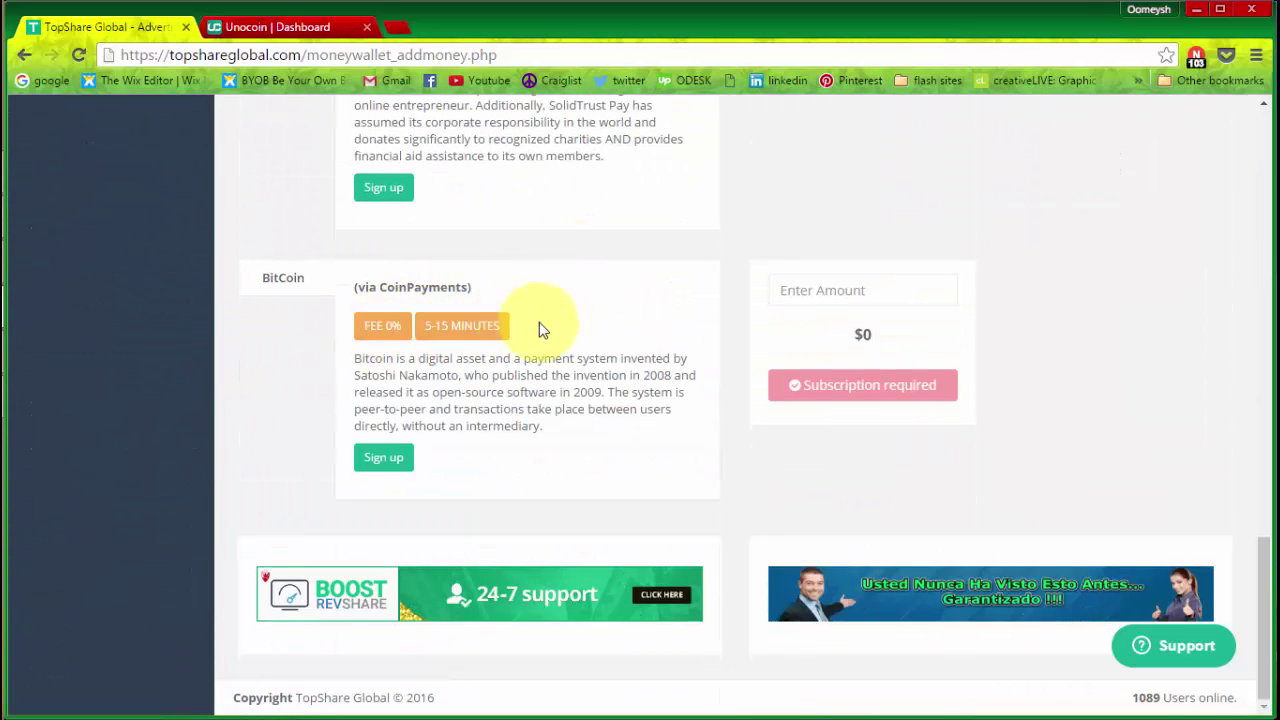
{"action": "scroll", "coordinate": [300, 310], "scroll_direction": "up", "scroll_amount": 15}
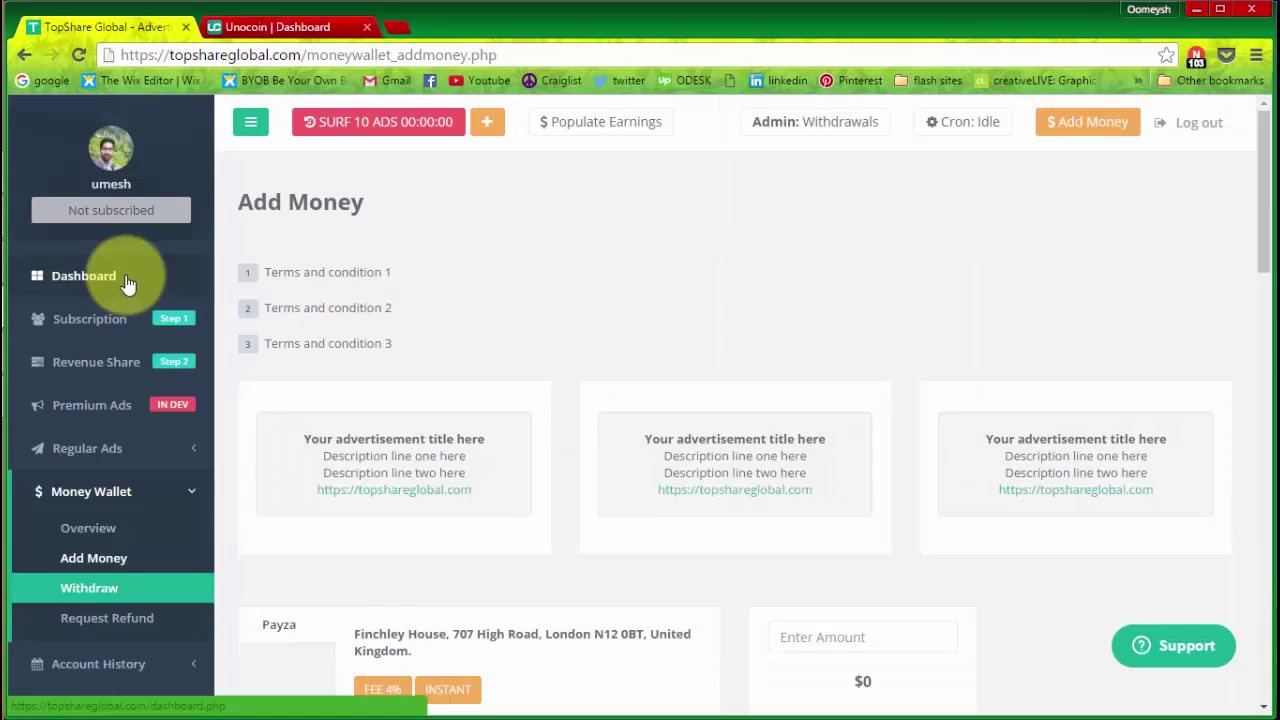
- Open Account History > Deposits and inspect the $25 Bitcoin Premium Subscription deposit row
{"action": "left_click", "coordinate": [129, 277]}
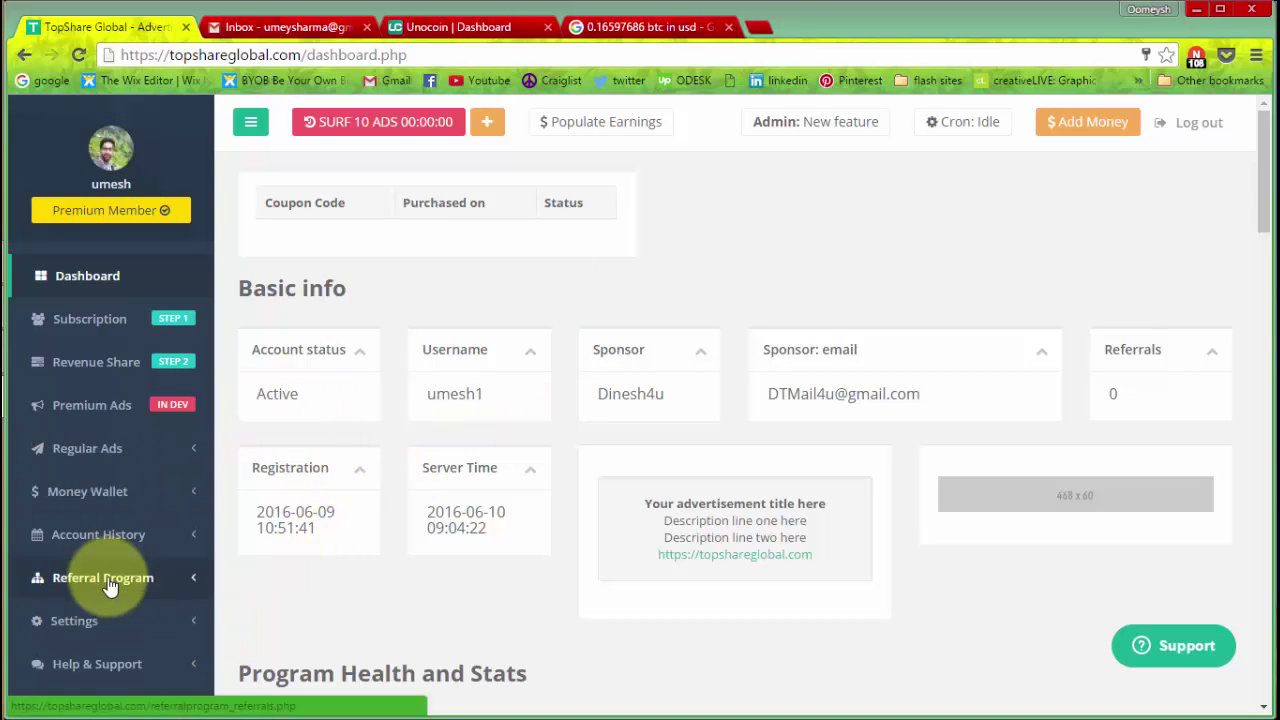
{"action": "left_click", "coordinate": [150, 537]}
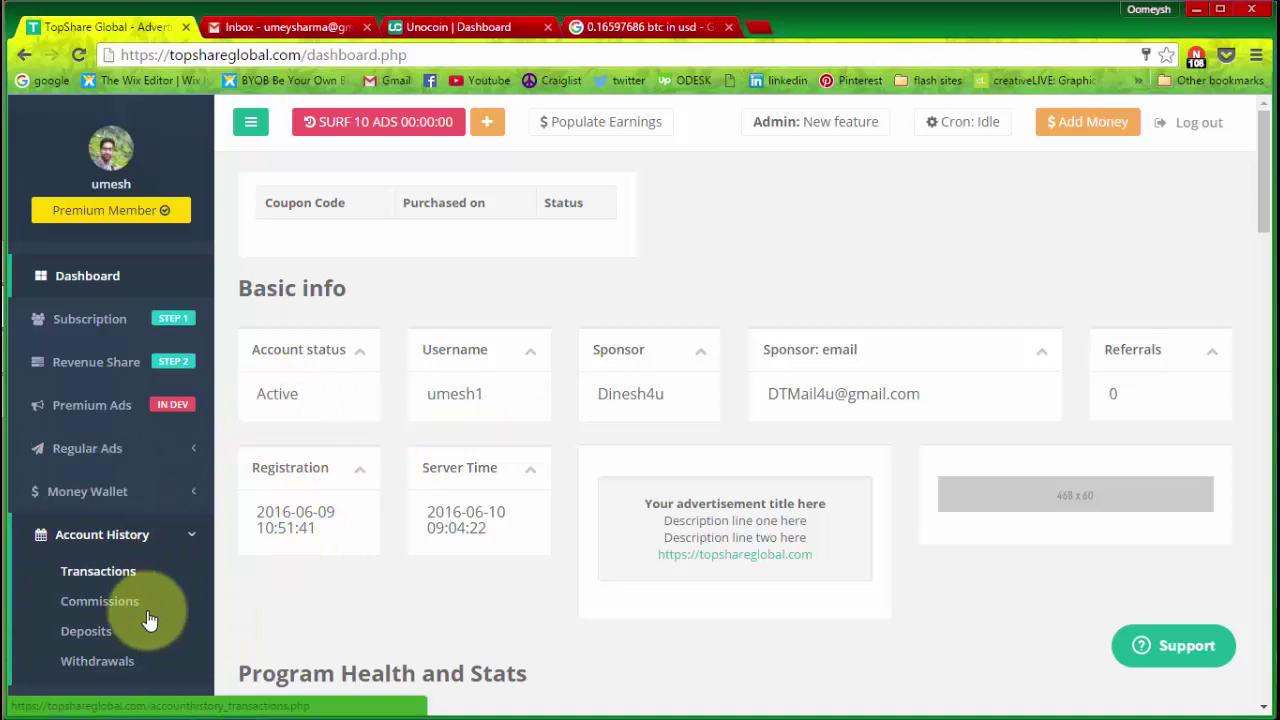
{"action": "left_click", "coordinate": [84, 633]}
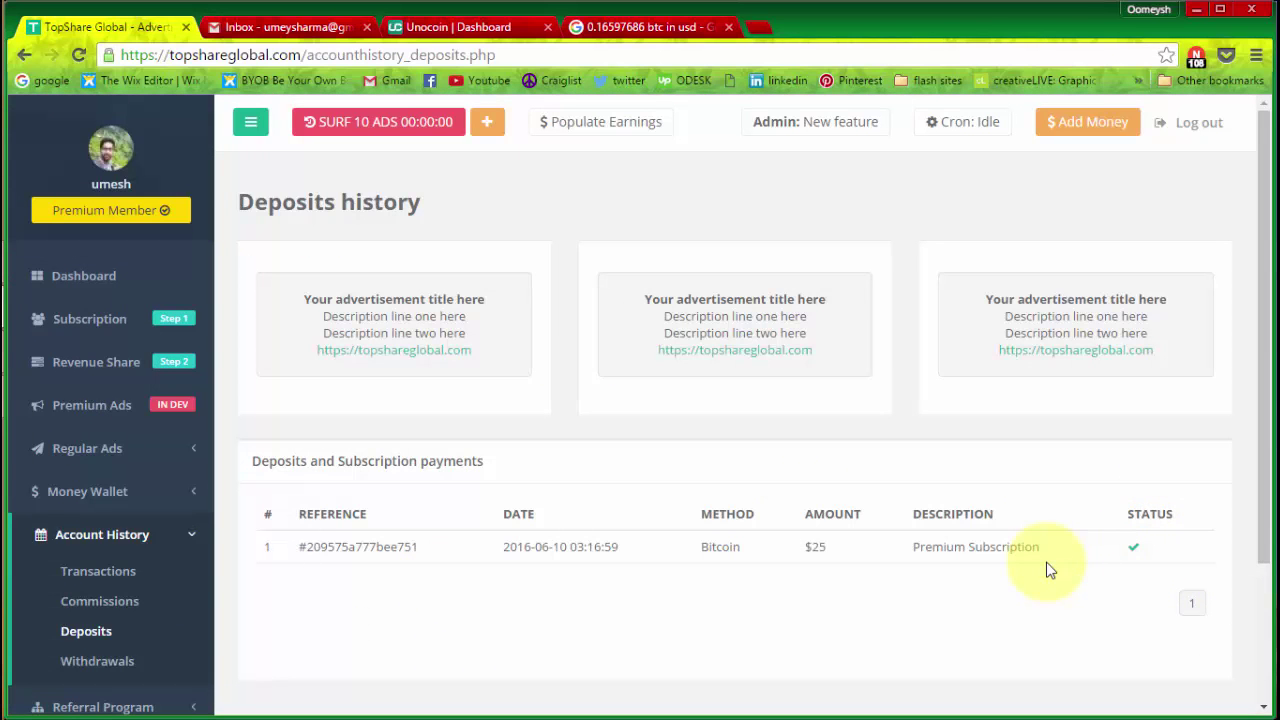
{"action": "triple_click", "coordinate": [1008, 546]}
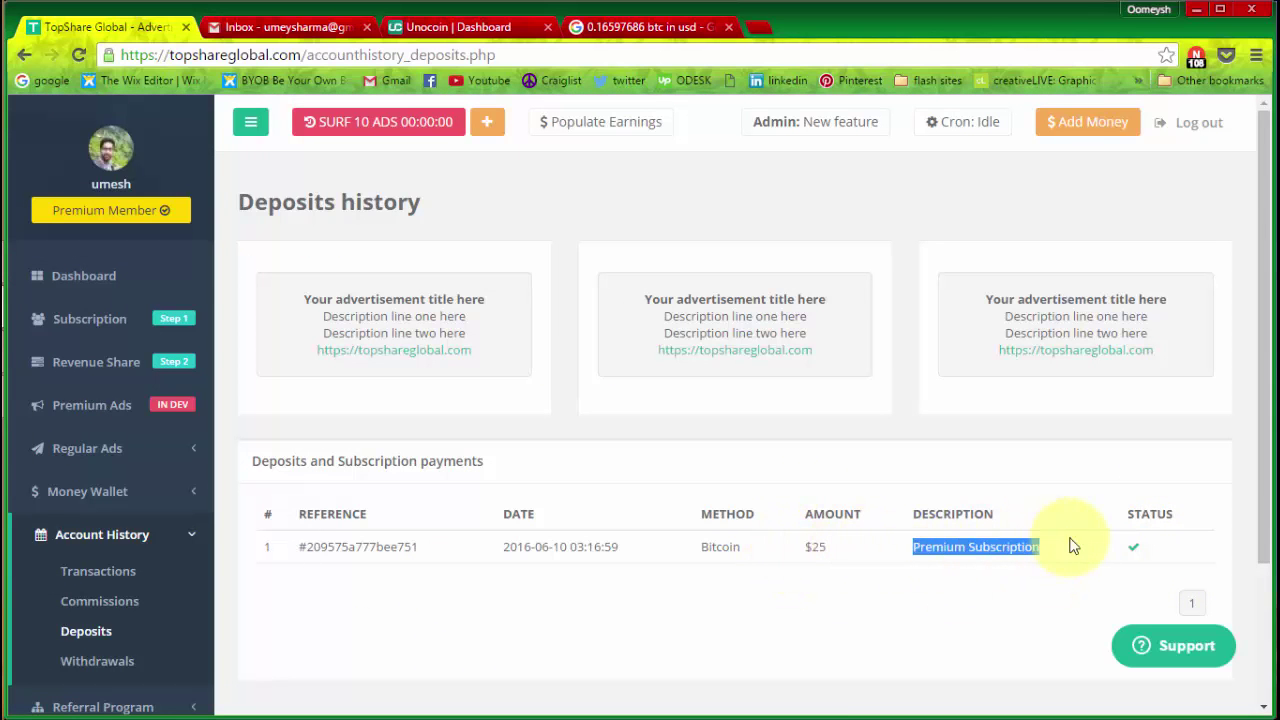
{"action": "left_click_drag", "start_coordinate": [1145, 553], "coordinate": [530, 569]}
{"action": "left_click", "coordinate": [530, 569]}
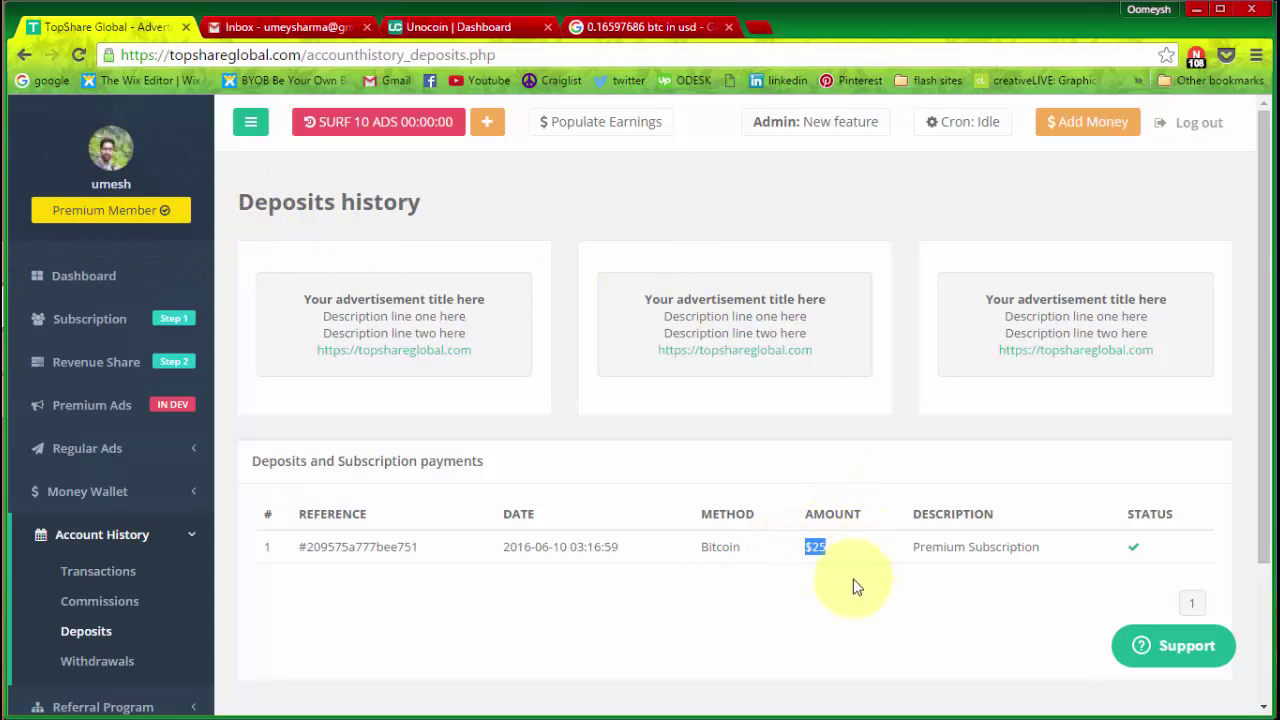
- Open the Revenue Share > Purchase AdPacks page
{"action": "left_click", "coordinate": [160, 318]}
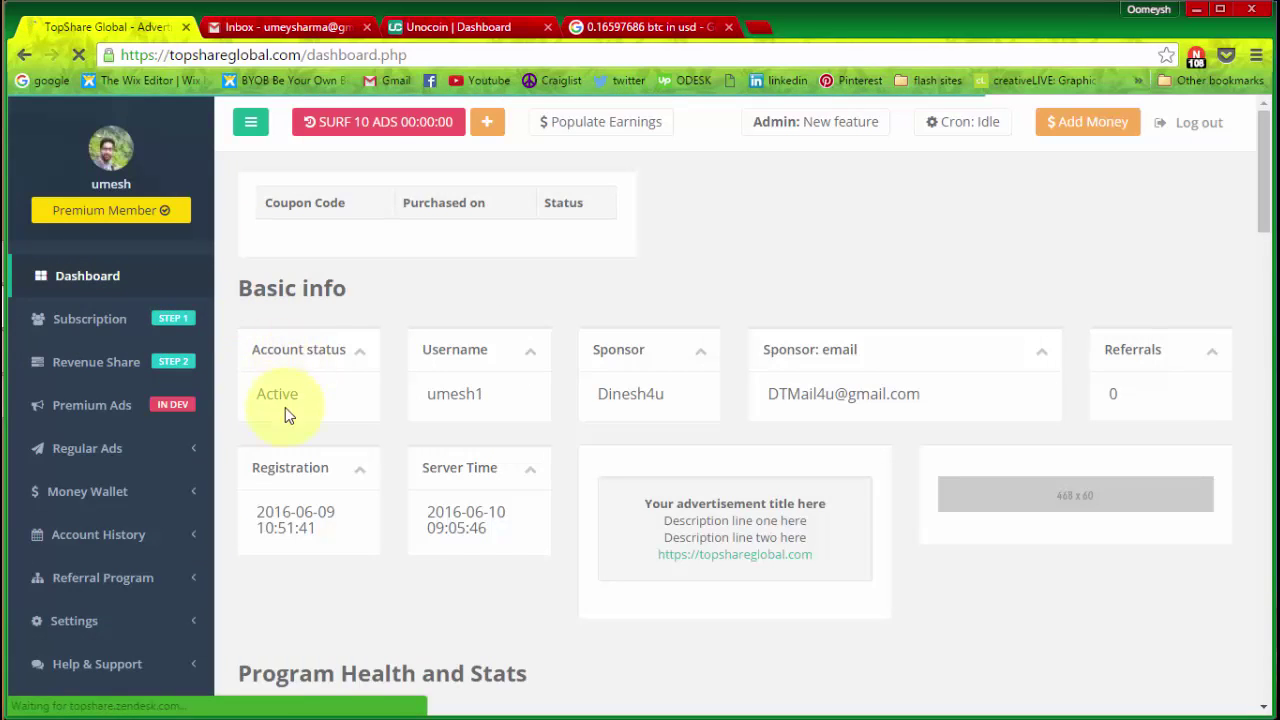
{"action": "scroll", "coordinate": [466, 280], "scroll_direction": "down", "scroll_amount": 1}
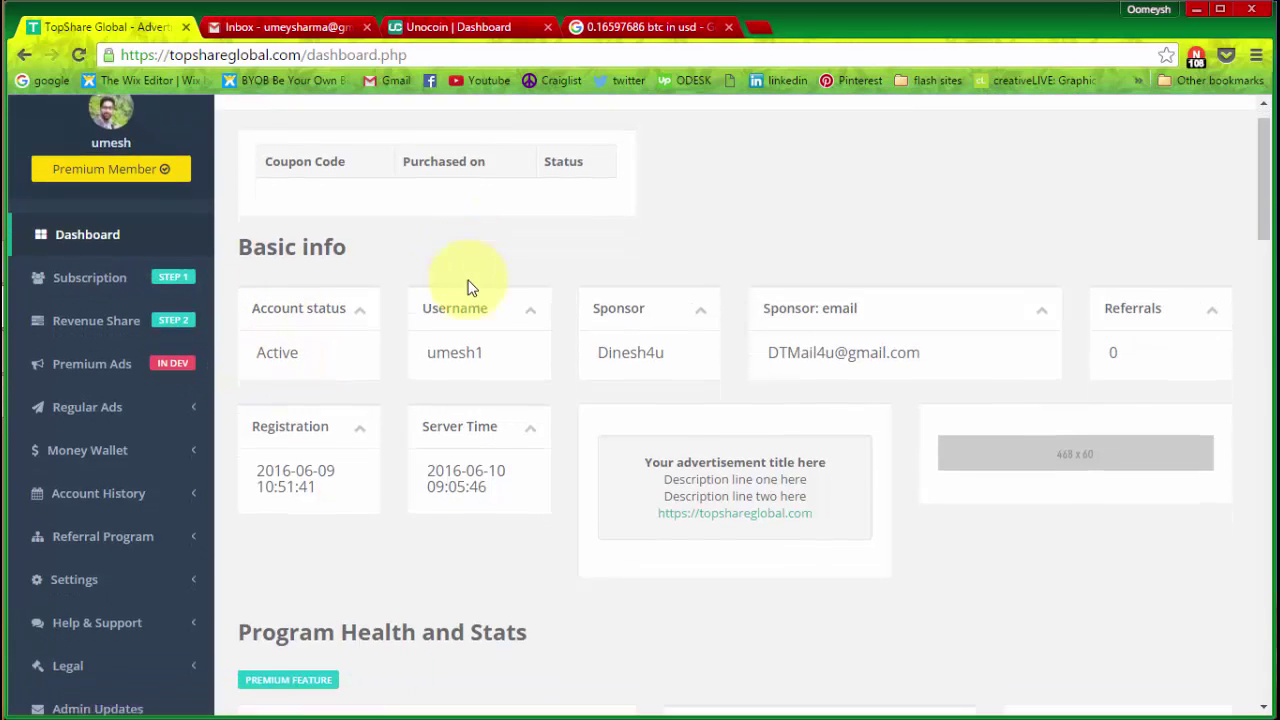
{"action": "left_click", "coordinate": [112, 313]}
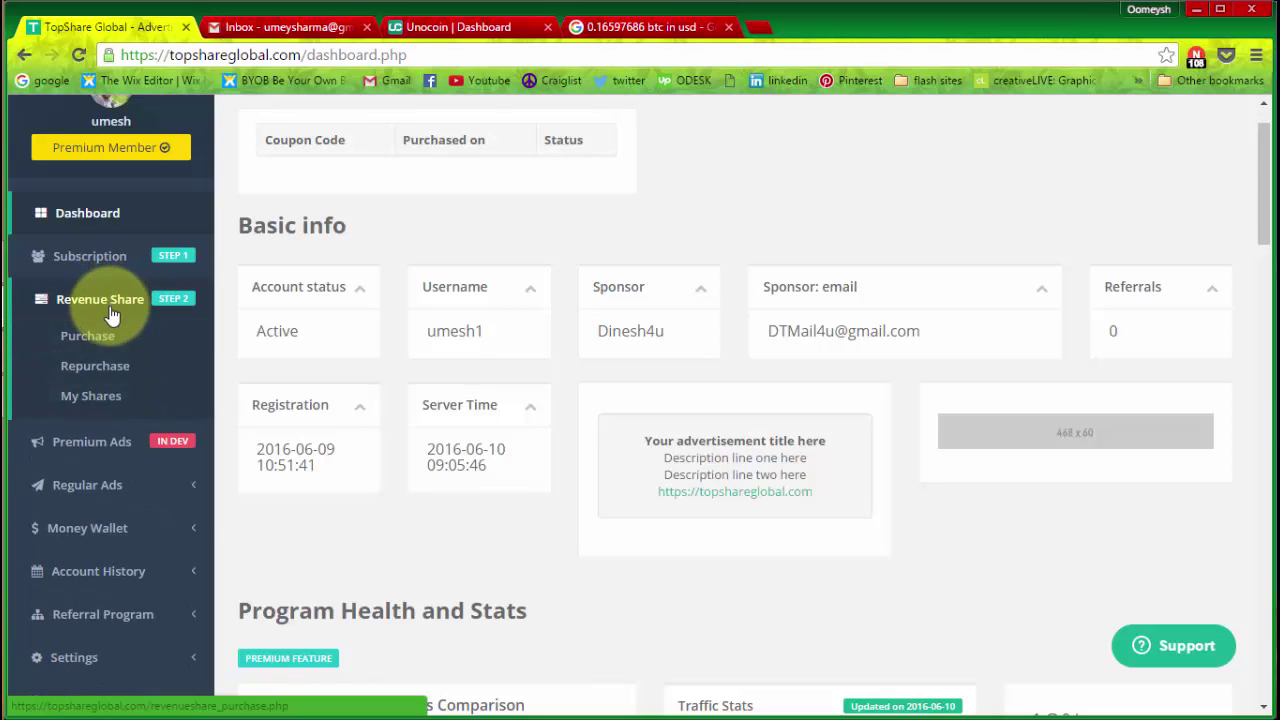
{"action": "left_click", "coordinate": [105, 336]}
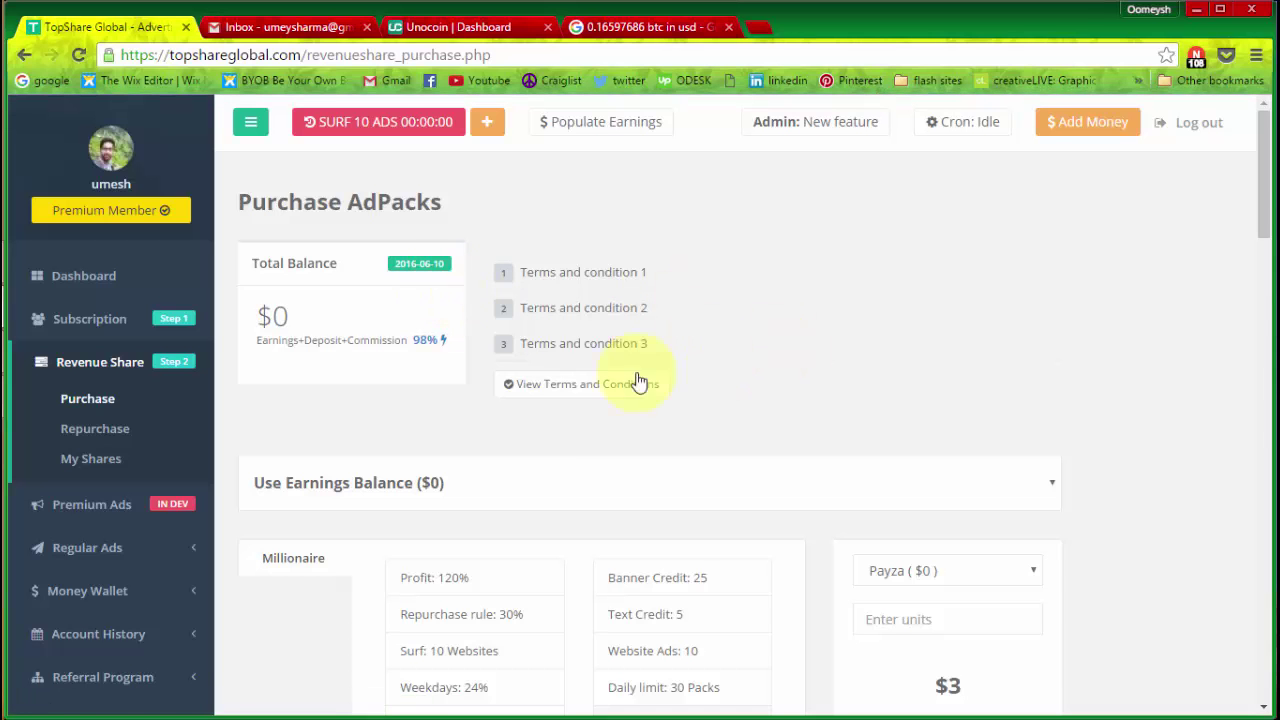
- Check the AdPack payment balance choices, which show a $0 total balance, leaving it unchanged
{"action": "scroll", "coordinate": [831, 381], "scroll_direction": "down", "scroll_amount": 2}
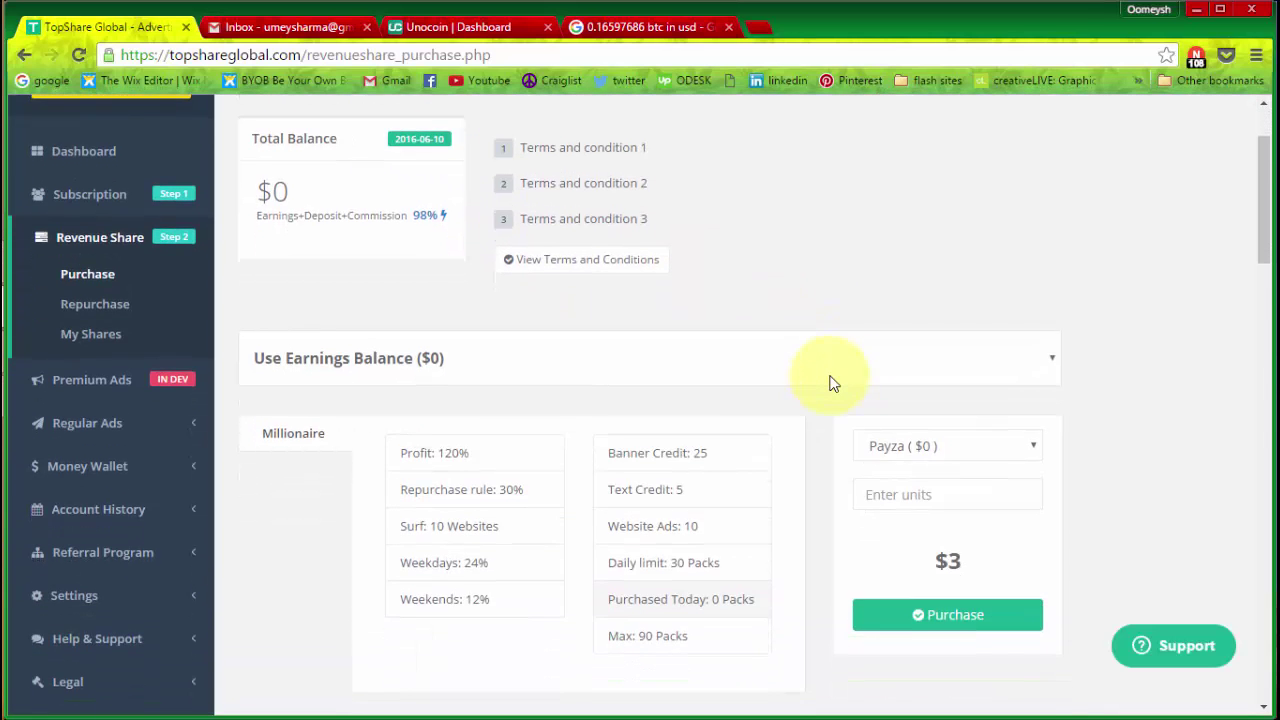
{"action": "scroll", "coordinate": [831, 381], "scroll_direction": "down", "scroll_amount": 1}
{"action": "scroll", "coordinate": [831, 381], "scroll_direction": "up", "scroll_amount": 2}
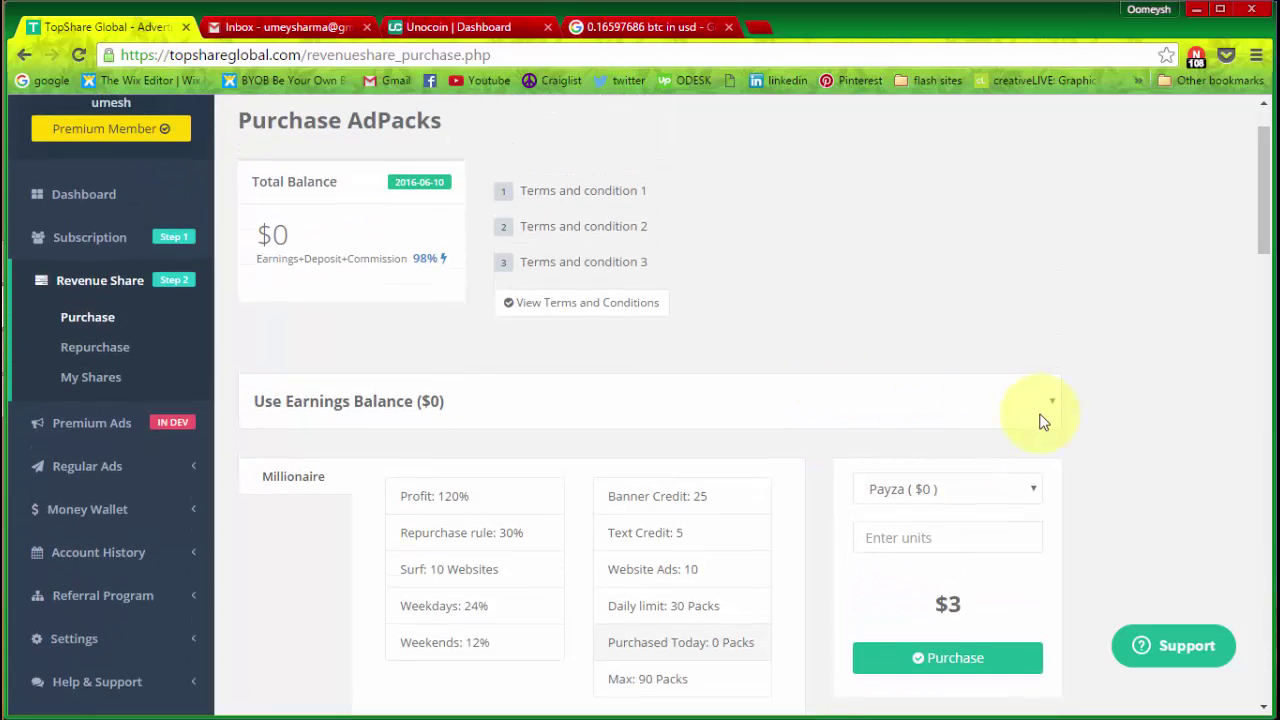
{"action": "left_click", "coordinate": [1045, 418]}
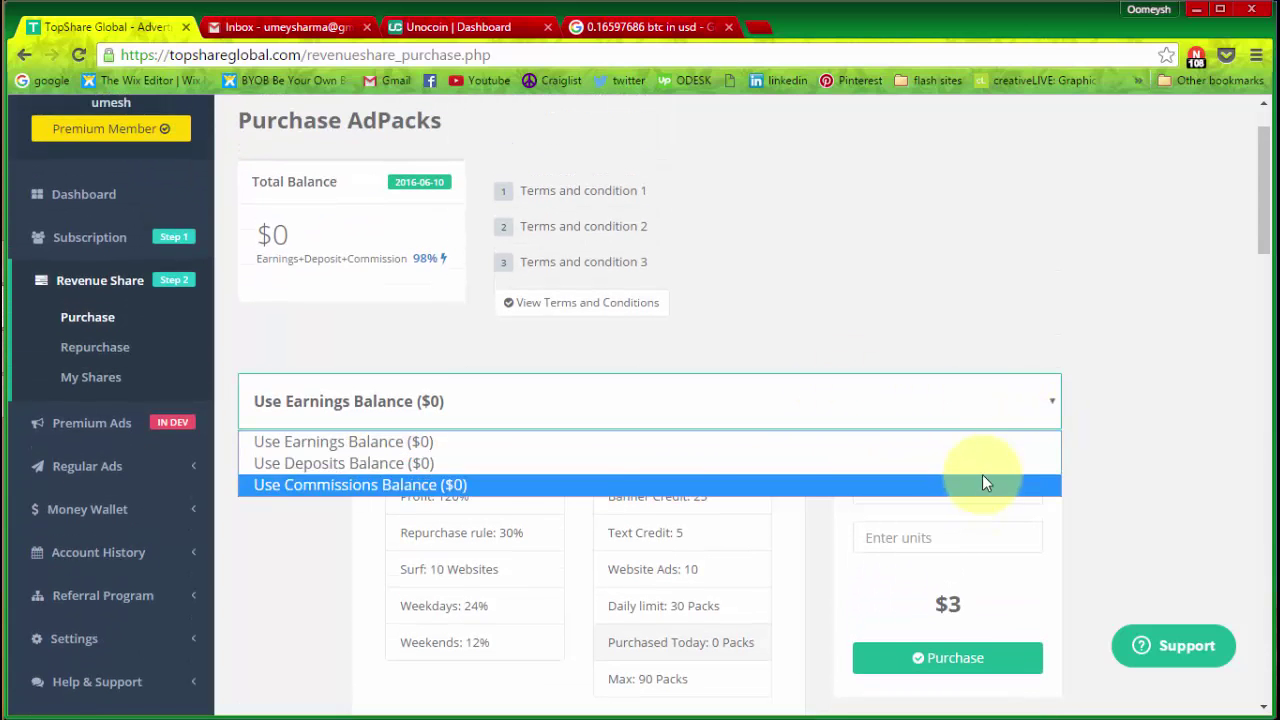
{"action": "left_click", "coordinate": [1007, 303]}
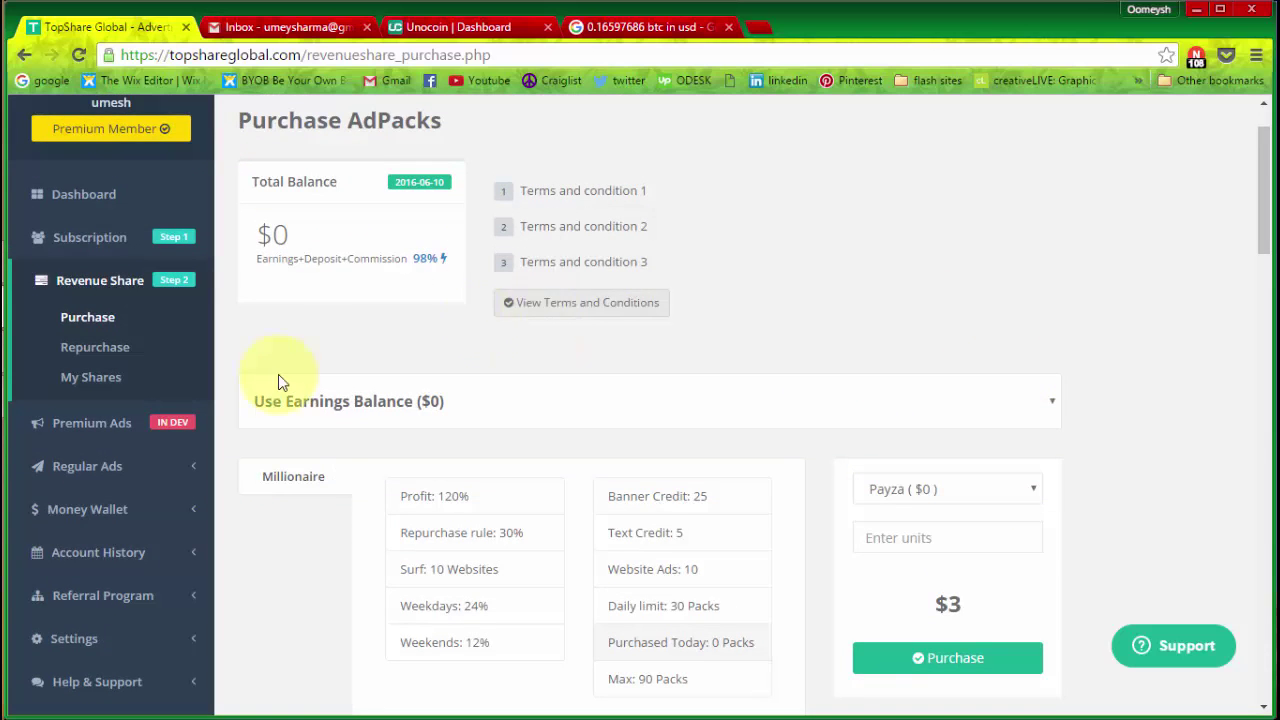
{"action": "scroll", "coordinate": [277, 380], "scroll_direction": "up", "scroll_amount": 1}
{"action": "scroll", "coordinate": [570, 367], "scroll_direction": "up", "scroll_amount": 1}
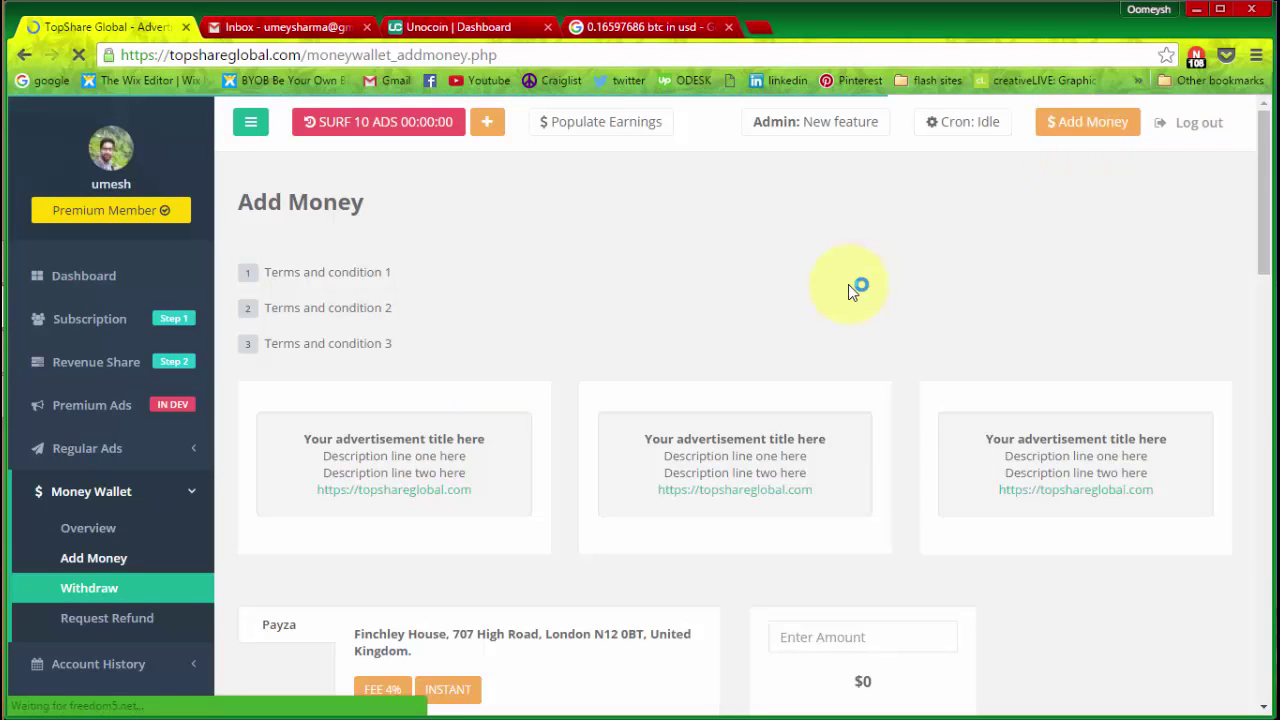
- Check the Unocoin wallet's bitcoin balance and its US dollar value before funding
{"action": "scroll", "coordinate": [848, 290], "scroll_direction": "down", "scroll_amount": 4}
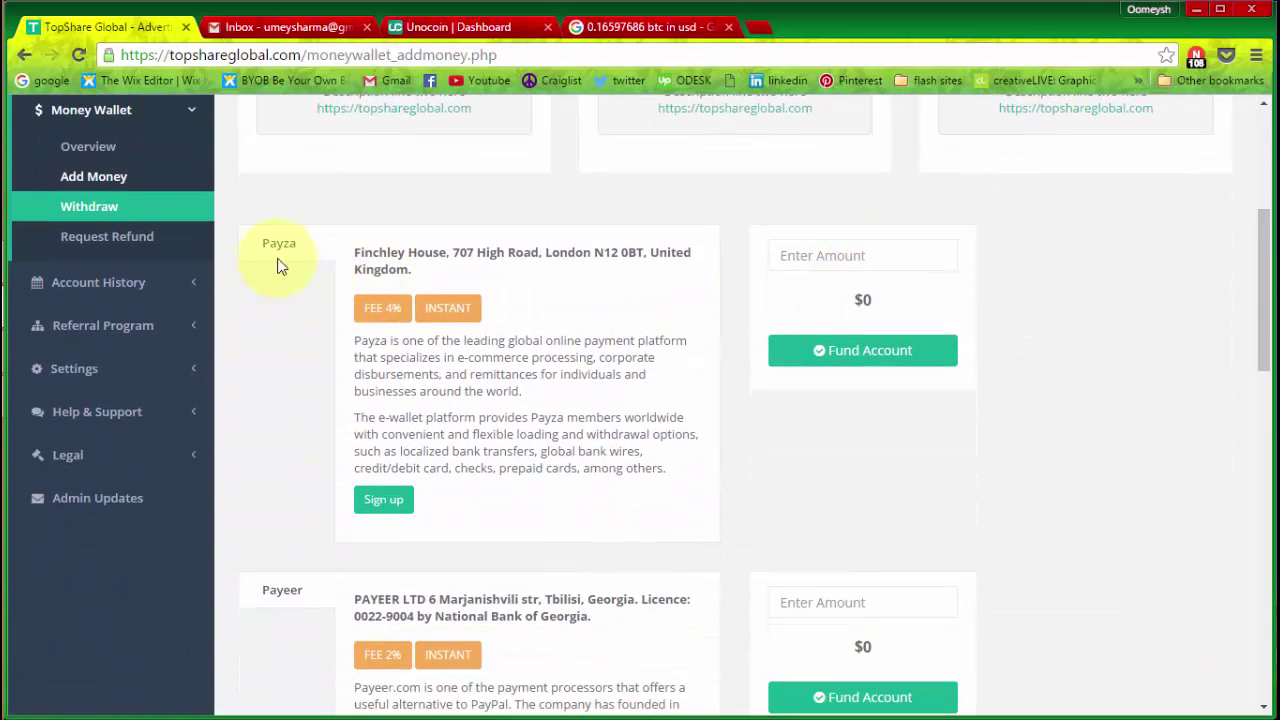
{"action": "scroll", "coordinate": [636, 552], "scroll_direction": "down", "scroll_amount": 7}
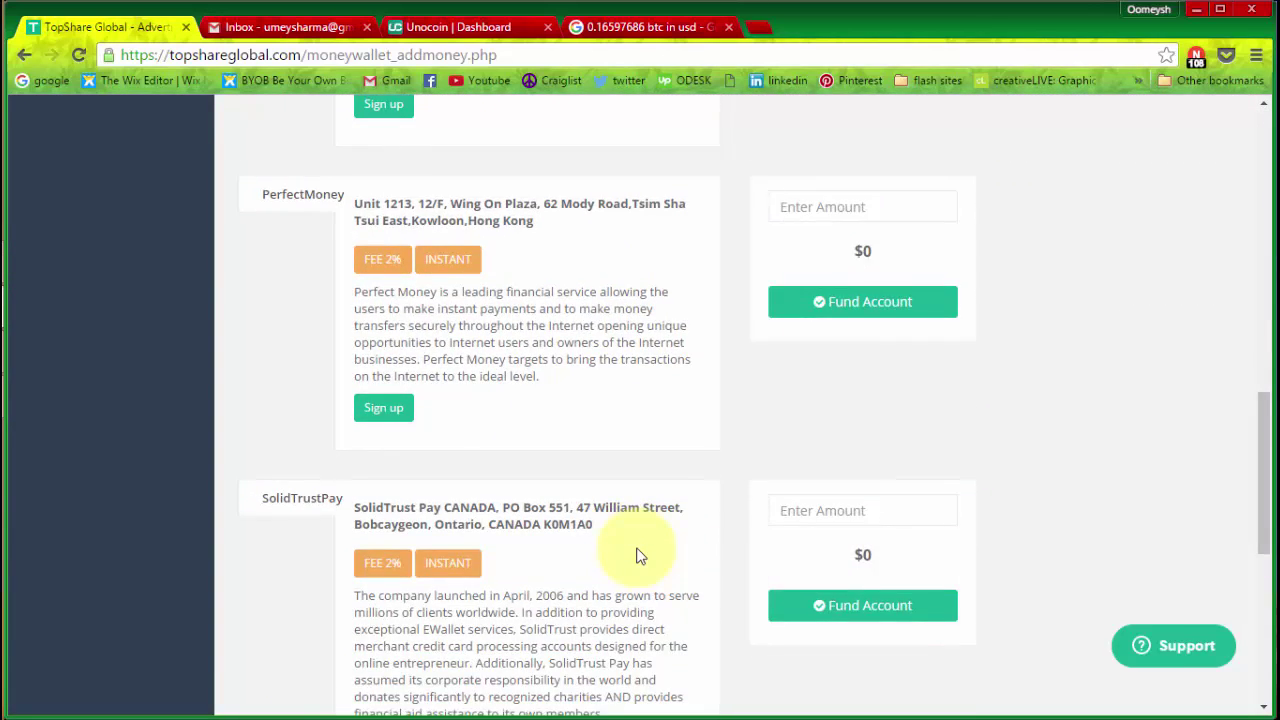
{"action": "scroll", "coordinate": [636, 552], "scroll_direction": "down", "scroll_amount": 5}
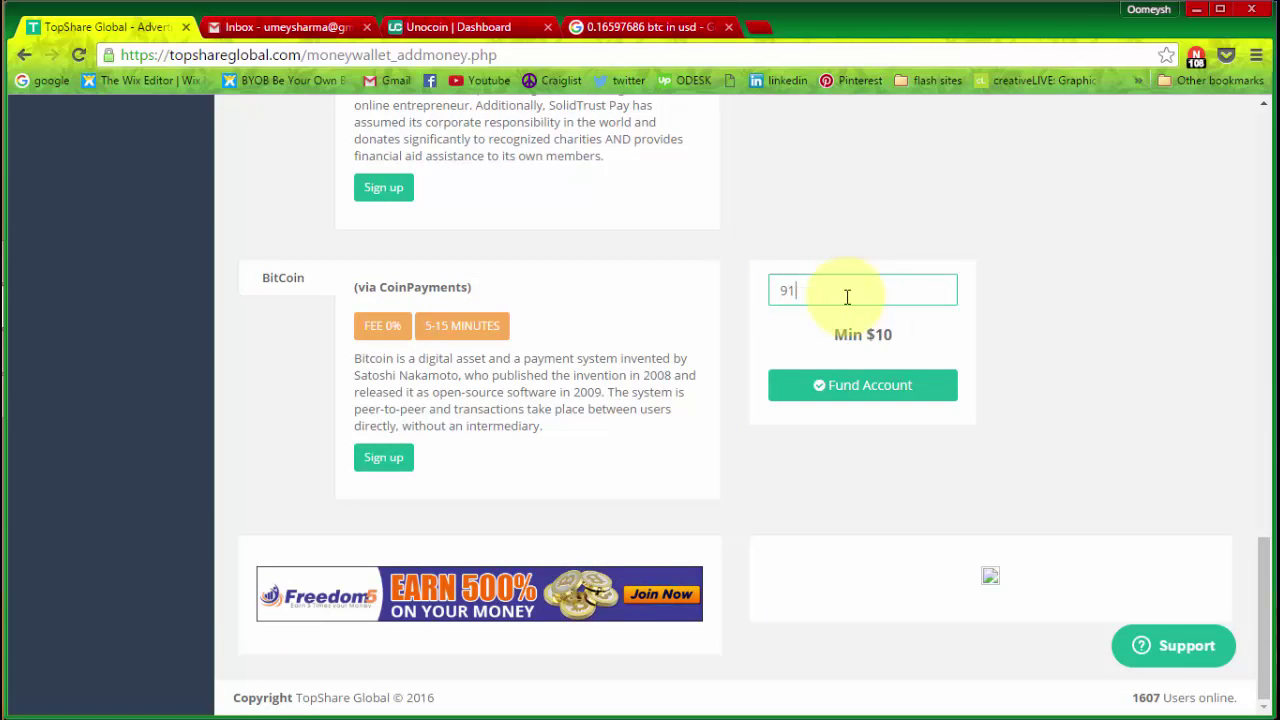
{"action": "left_click", "coordinate": [480, 28]}
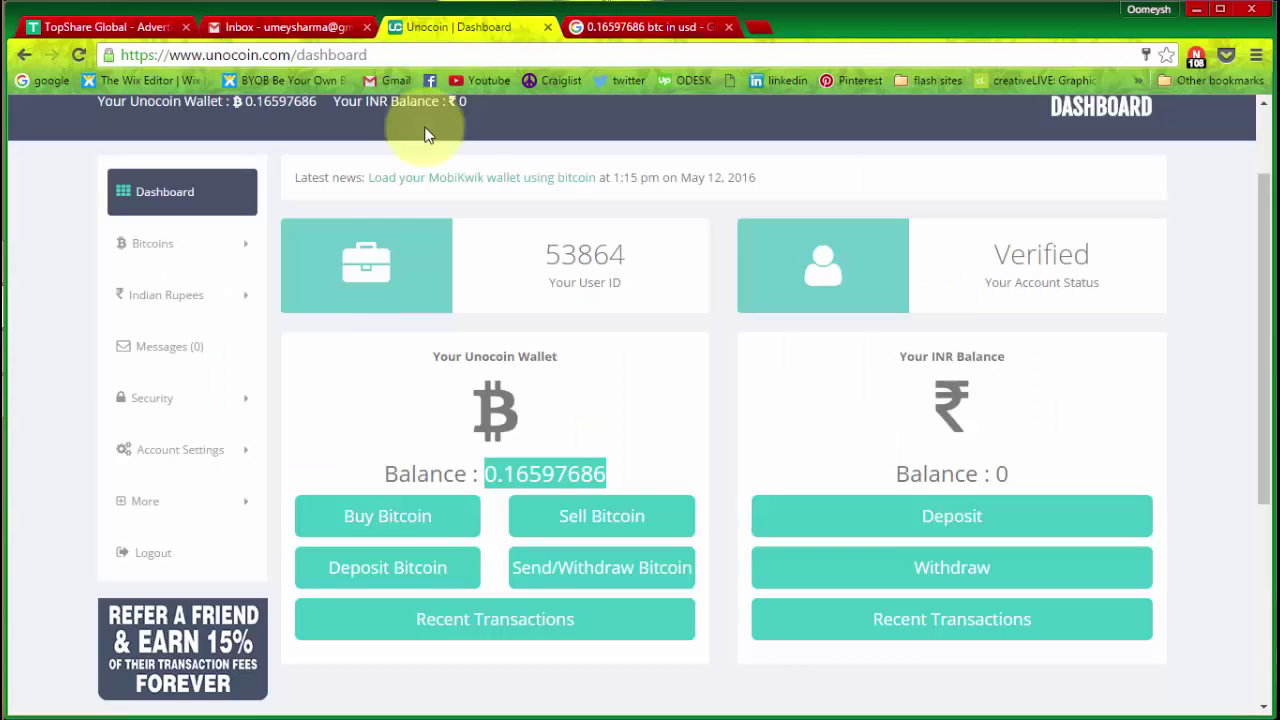
{"action": "left_click", "coordinate": [620, 27]}
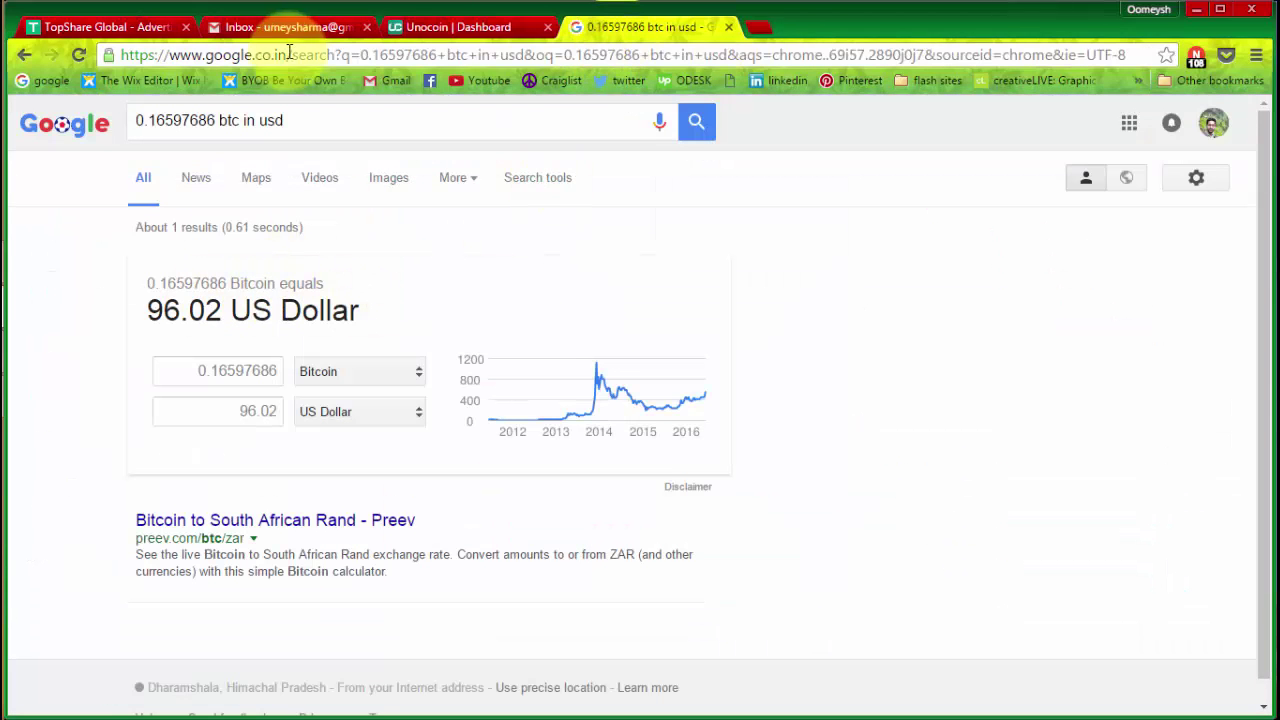
{"action": "left_click", "coordinate": [100, 27]}
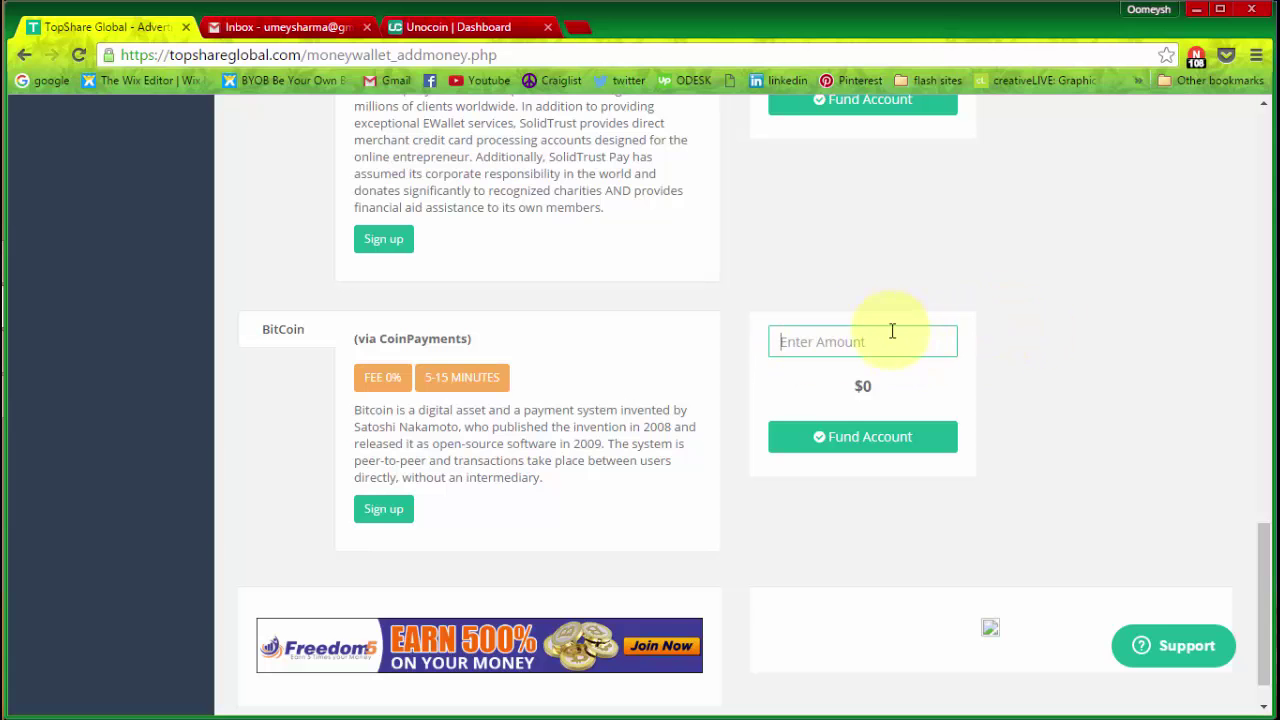
- Enter 90 as the BitCoin deposit amount and submit Fund Account
{"action": "scroll", "coordinate": [891, 331], "scroll_direction": "up", "scroll_amount": 2}
{"action": "scroll", "coordinate": [891, 331], "scroll_direction": "down", "scroll_amount": 2}
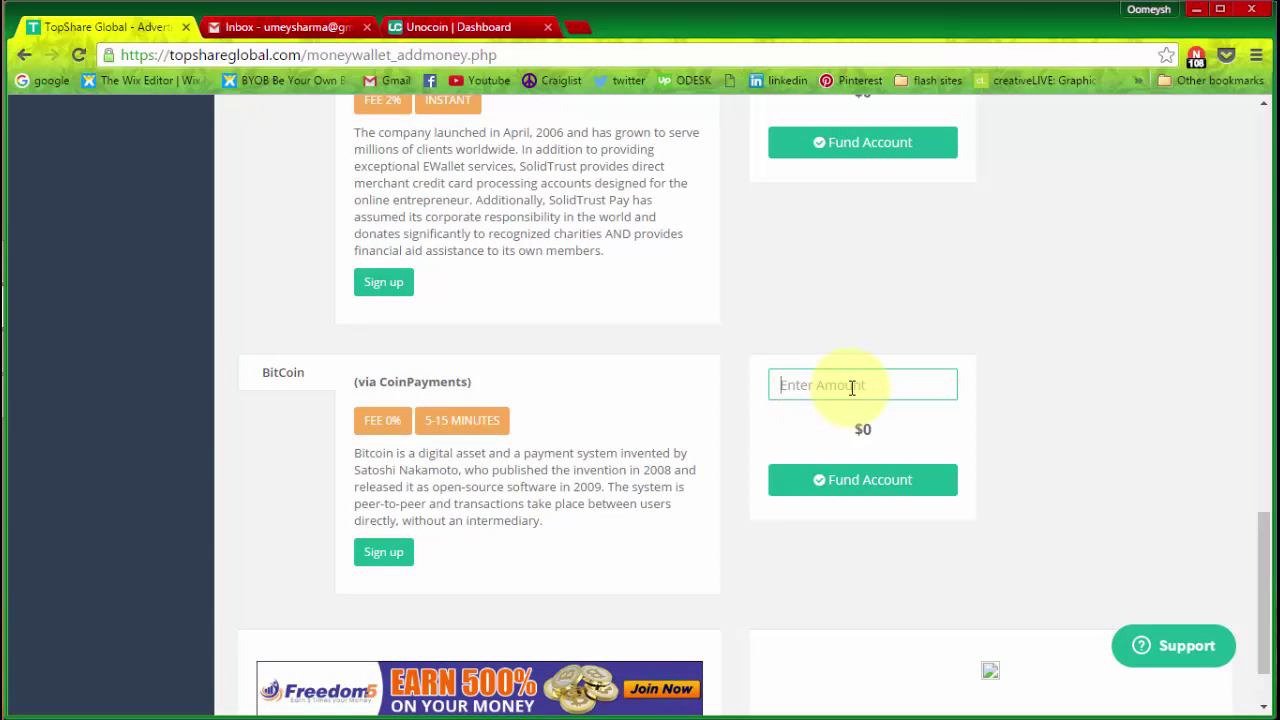
{"action": "type", "text": "90"}
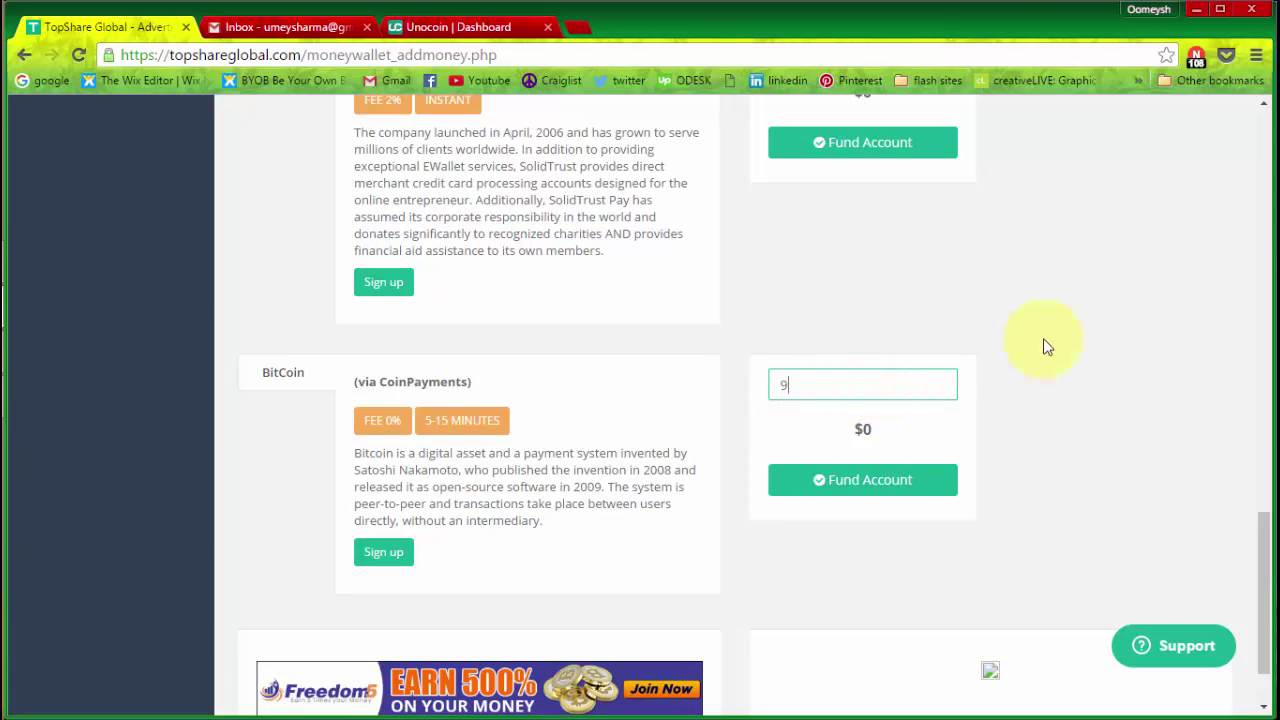
{"action": "left_click", "coordinate": [858, 484]}
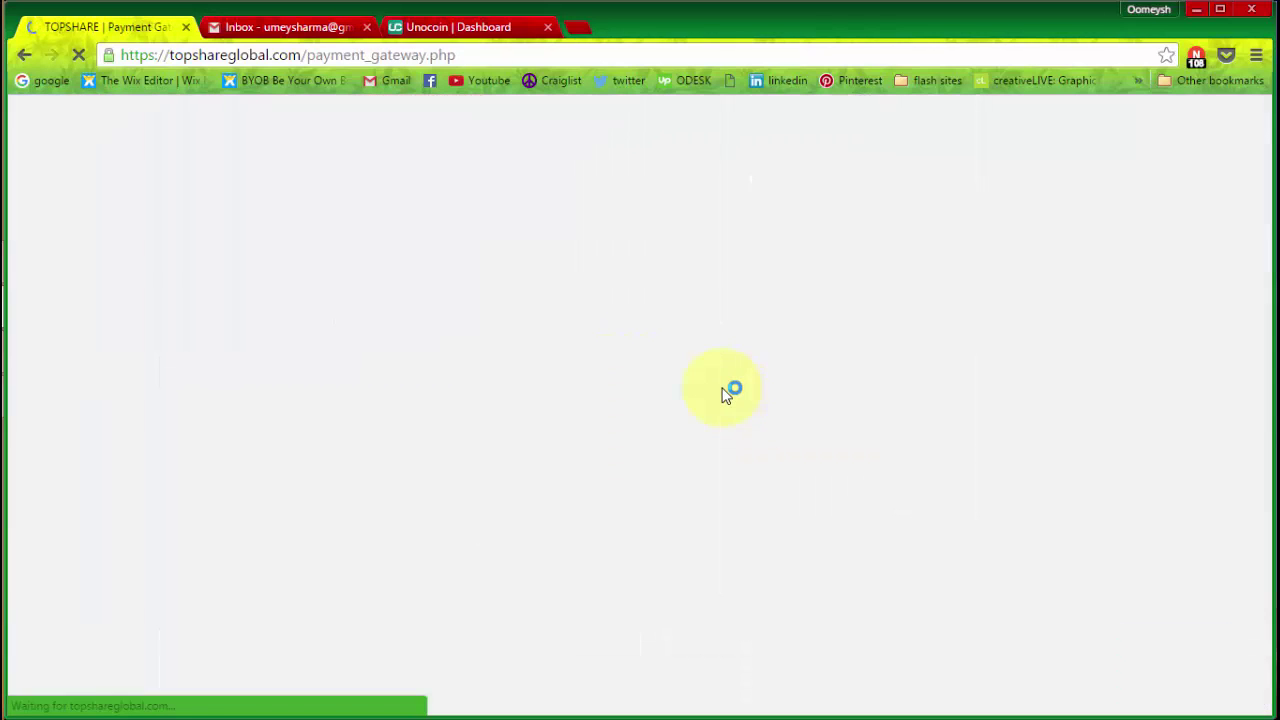
- Continue to CoinPayments checkout and autofill the buyer's first name, last name and e-mail
{"action": "left_click", "coordinate": [611, 563]}
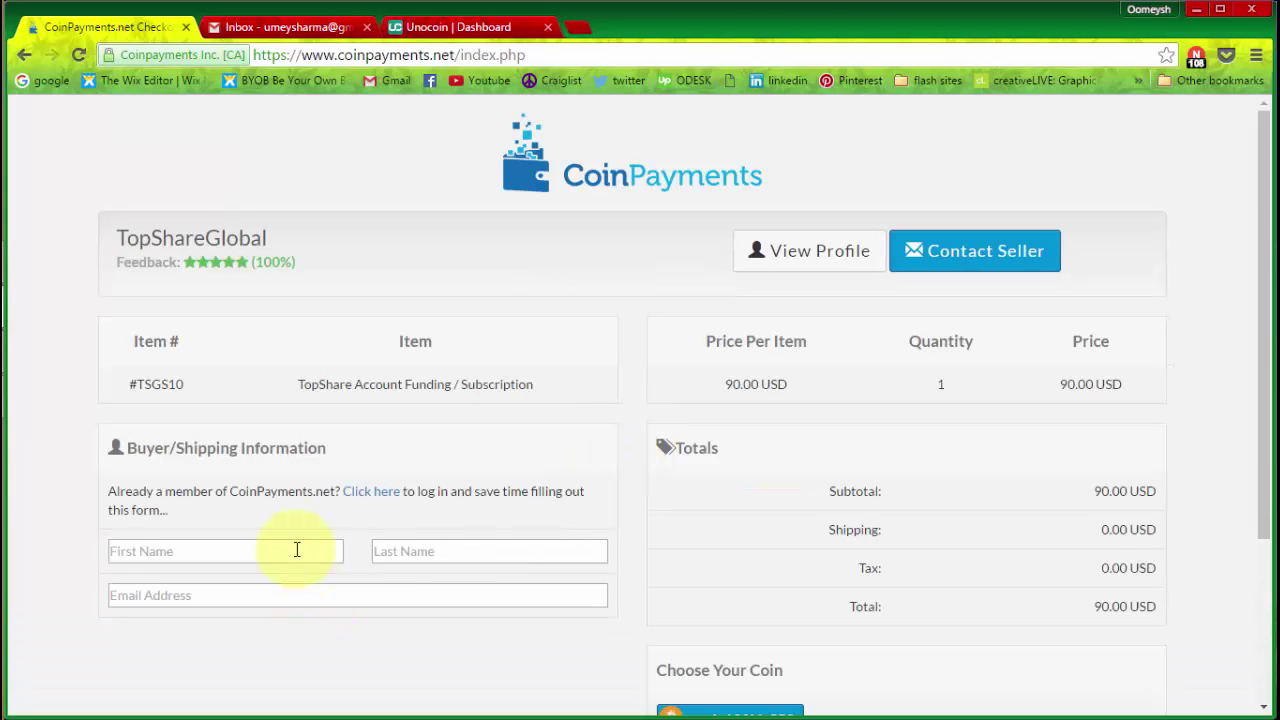
{"action": "left_click", "coordinate": [290, 572]}
{"action": "left_click", "coordinate": [426, 557]}
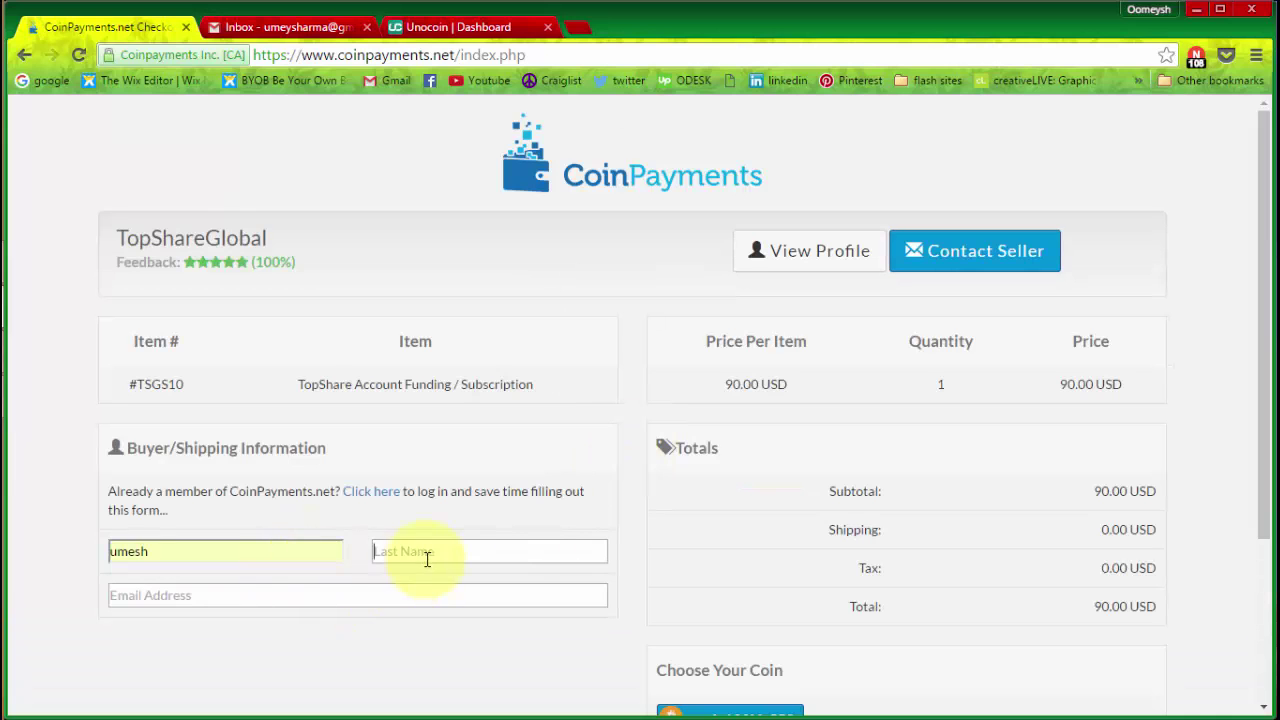
{"action": "left_click", "coordinate": [426, 566]}
{"action": "left_click", "coordinate": [349, 600]}
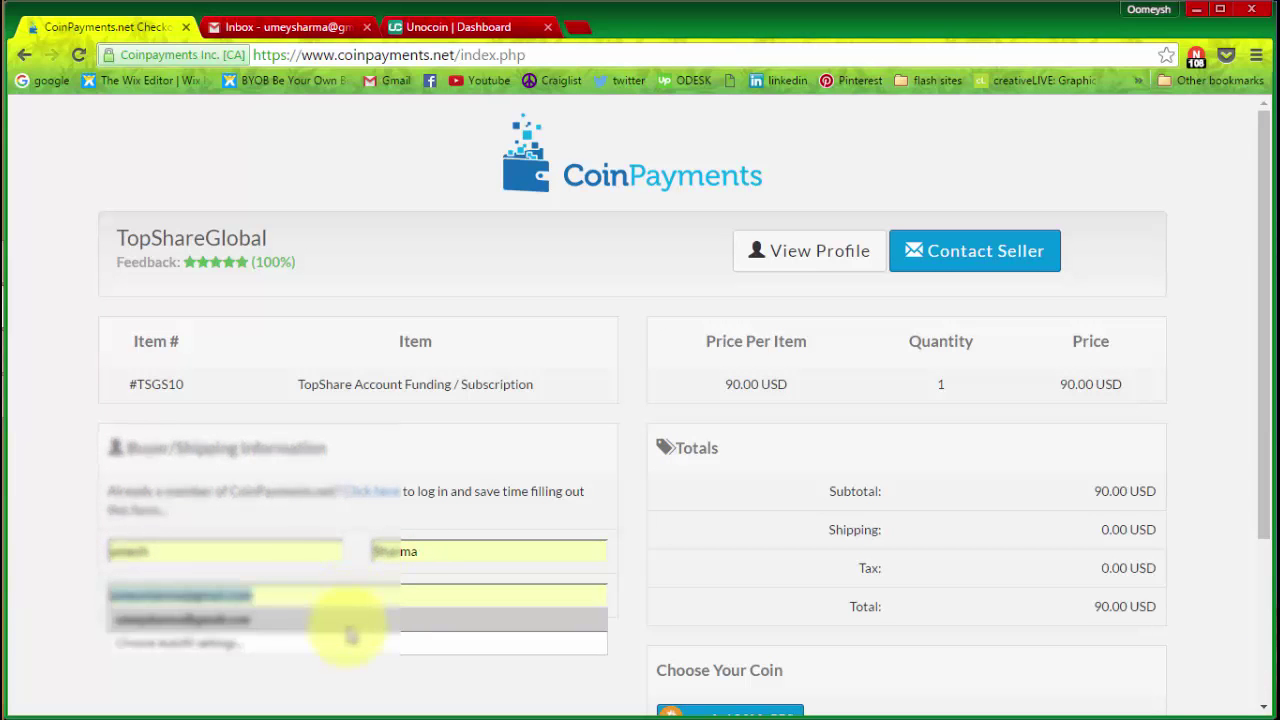
{"action": "left_click", "coordinate": [349, 625]}
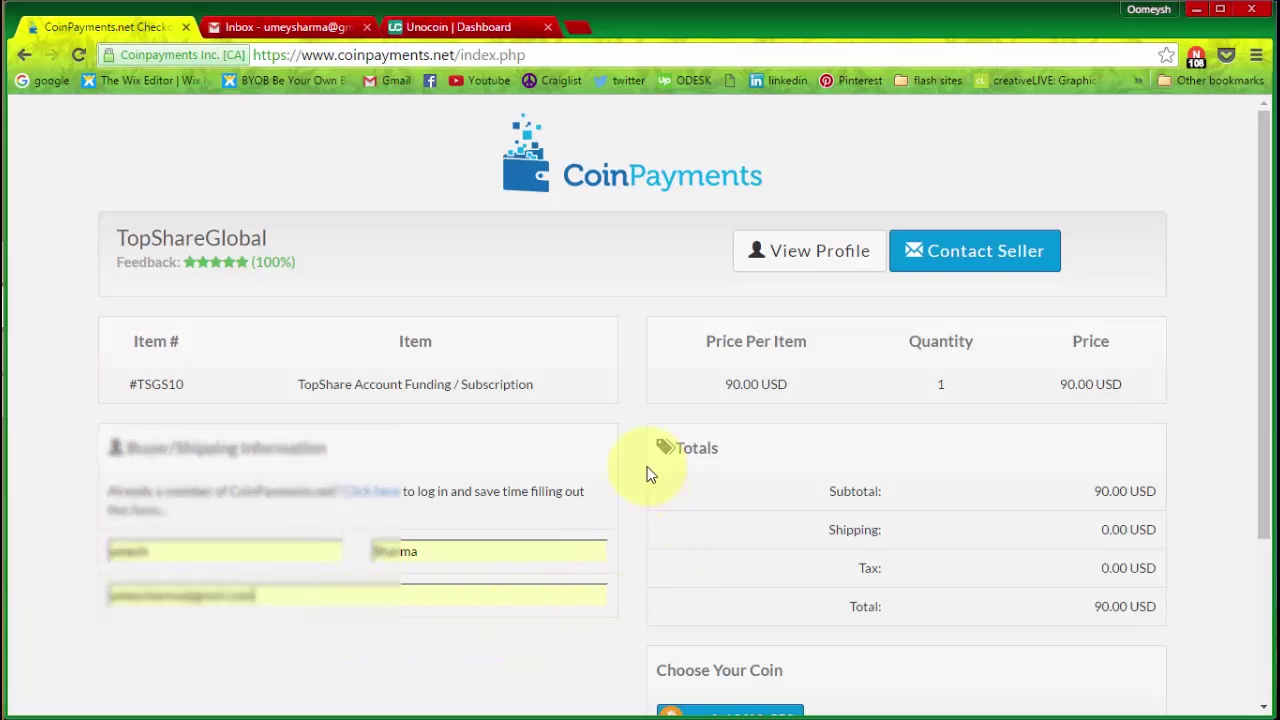
- Choose Bitcoin as the payment coin and complete the checkout
{"action": "scroll", "coordinate": [636, 467], "scroll_direction": "down", "scroll_amount": 3}
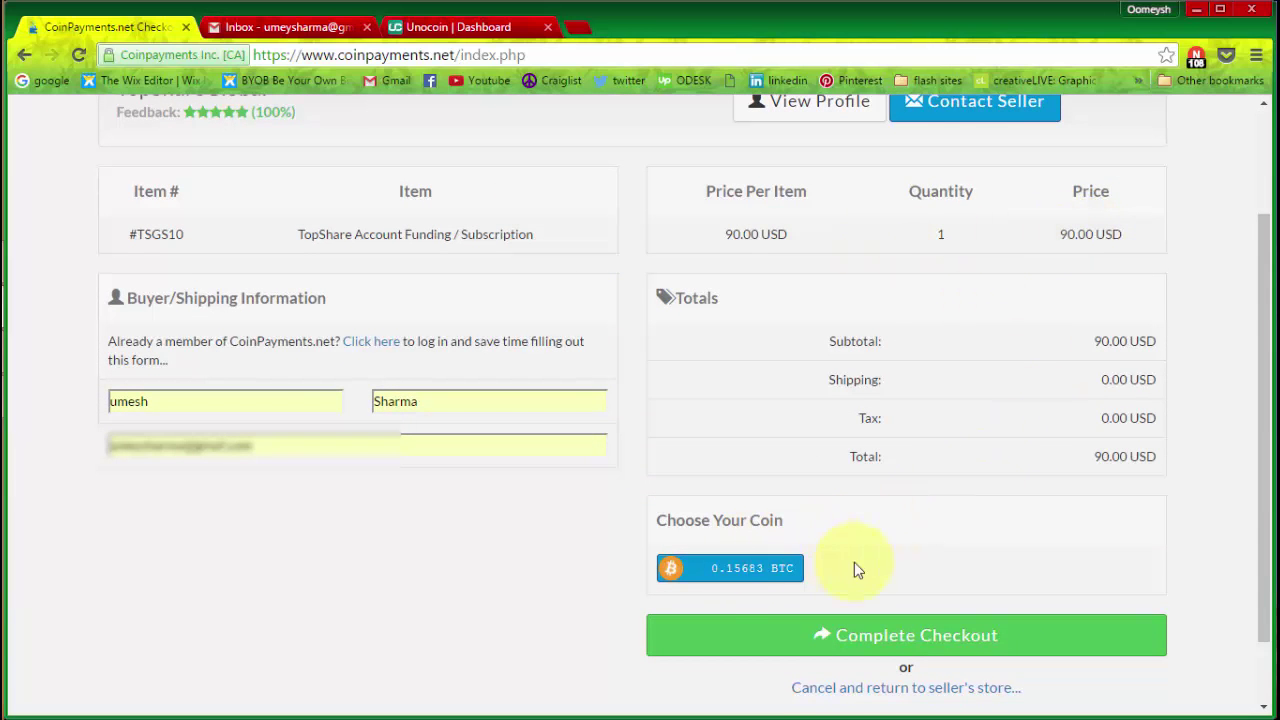
{"action": "left_click", "coordinate": [745, 569]}
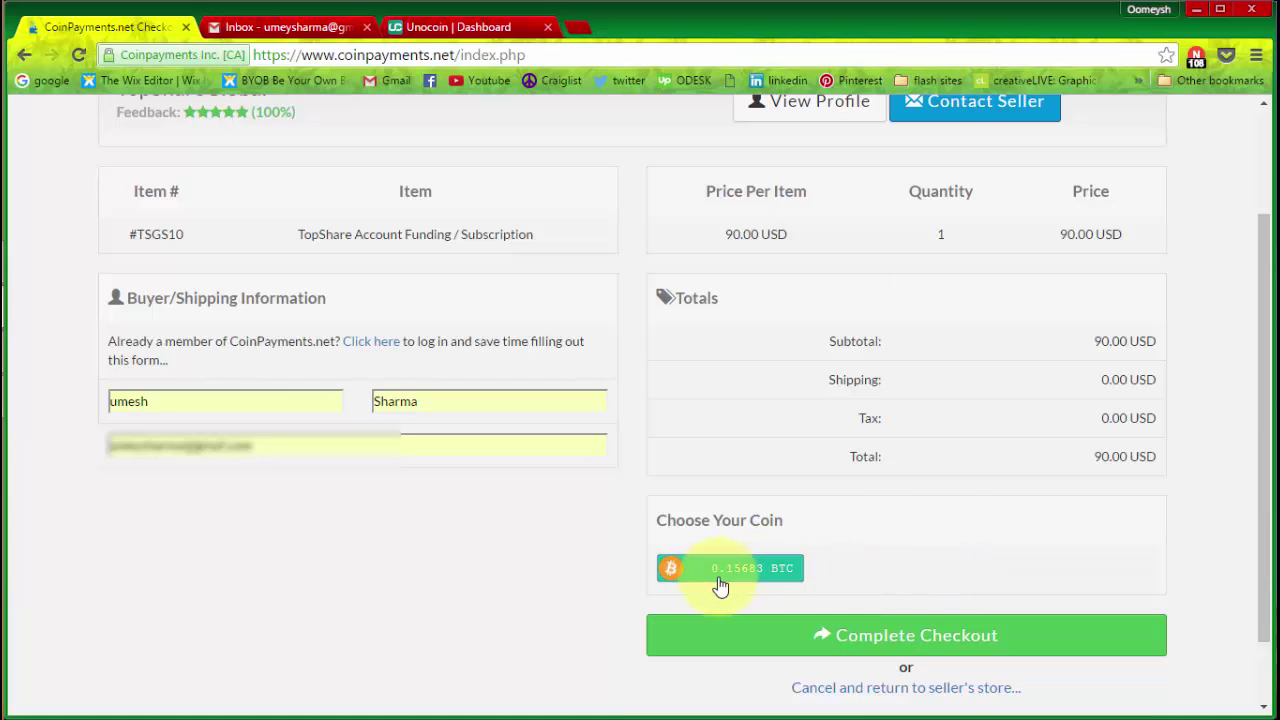
{"action": "left_click", "coordinate": [894, 642]}
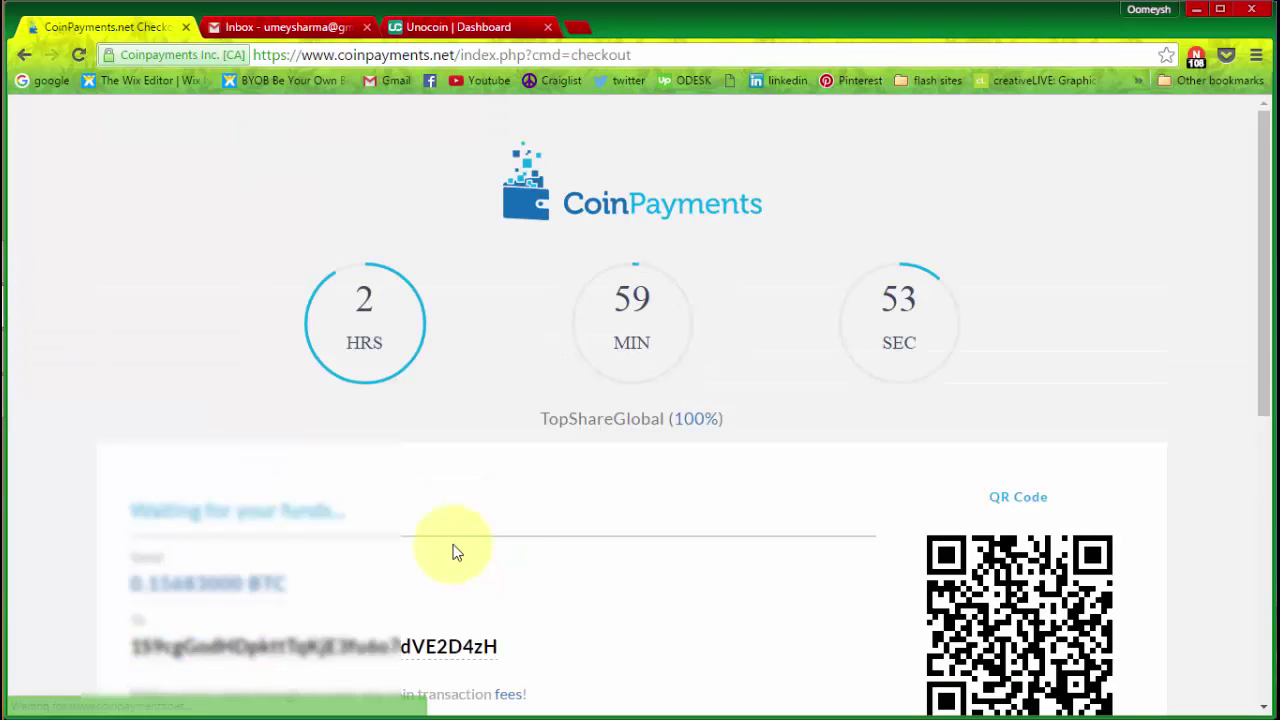
- Copy the invoice's receiving bitcoin address and open Unocoin's Send/Withdraw Bitcoin form
{"action": "scroll", "coordinate": [543, 423], "scroll_direction": "down", "scroll_amount": 1}
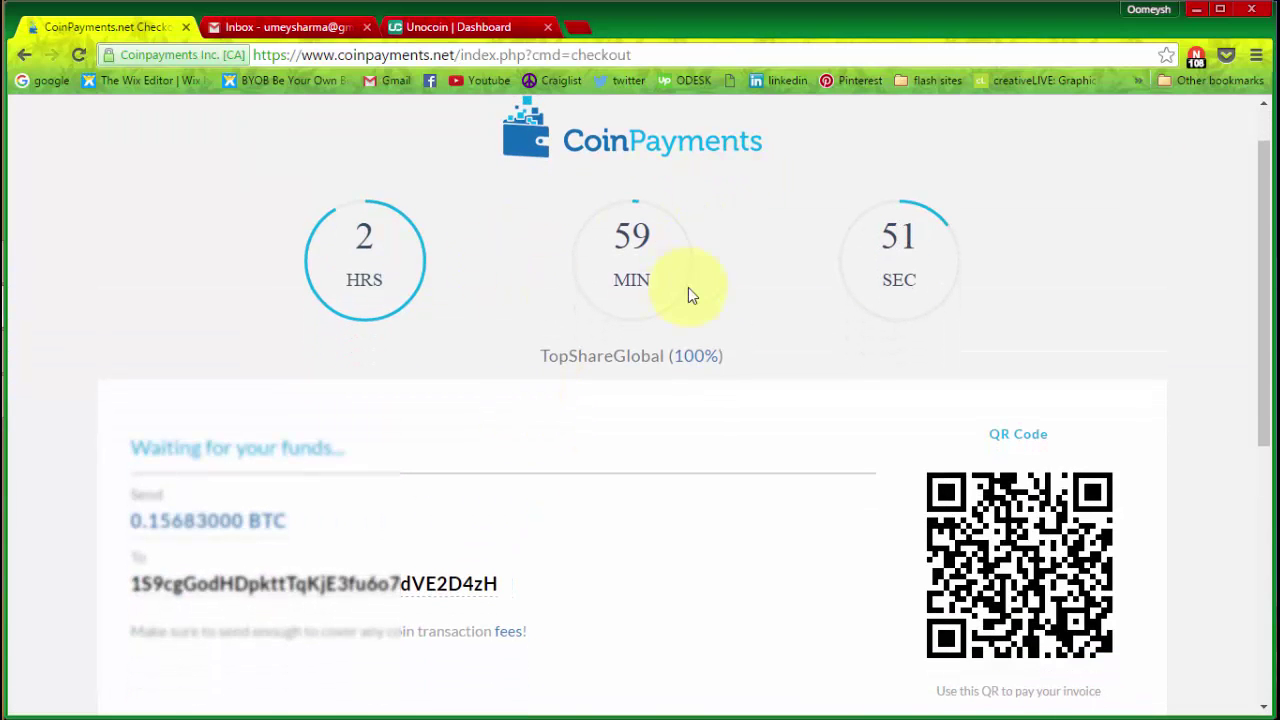
{"action": "scroll", "coordinate": [717, 299], "scroll_direction": "down", "scroll_amount": 3}
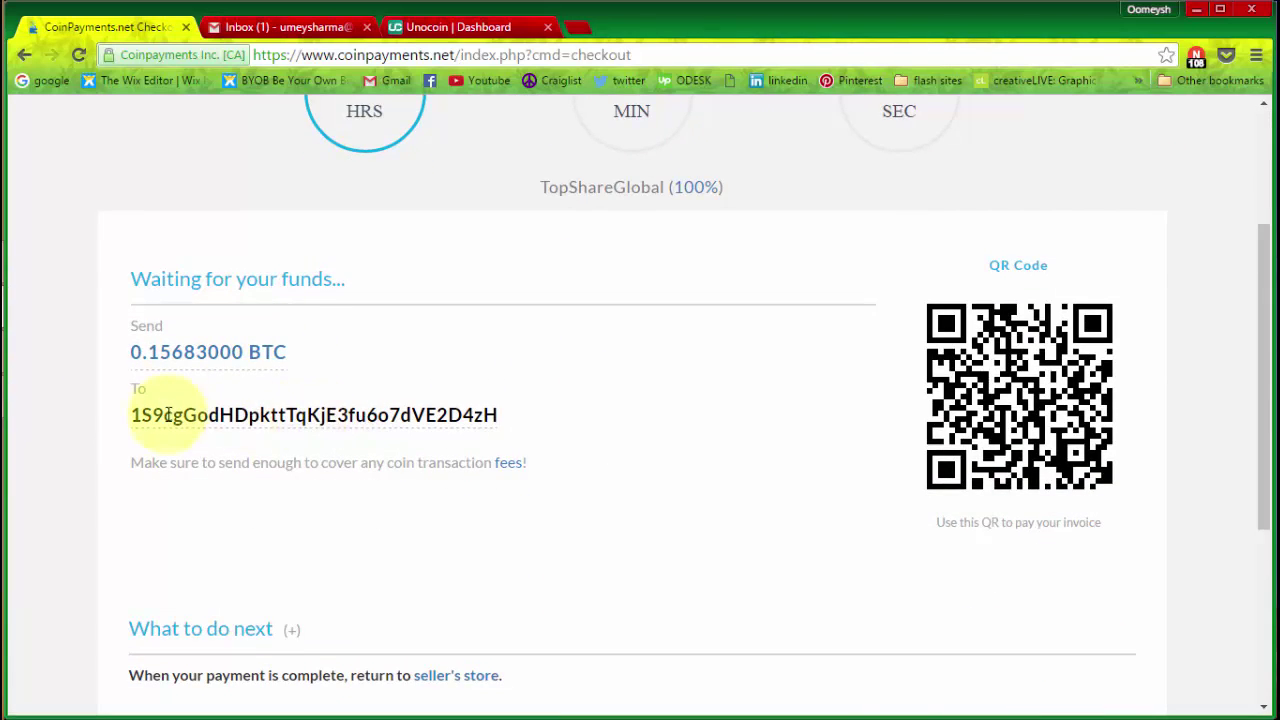
{"action": "left_click_drag", "start_coordinate": [498, 414], "coordinate": [127, 414]}
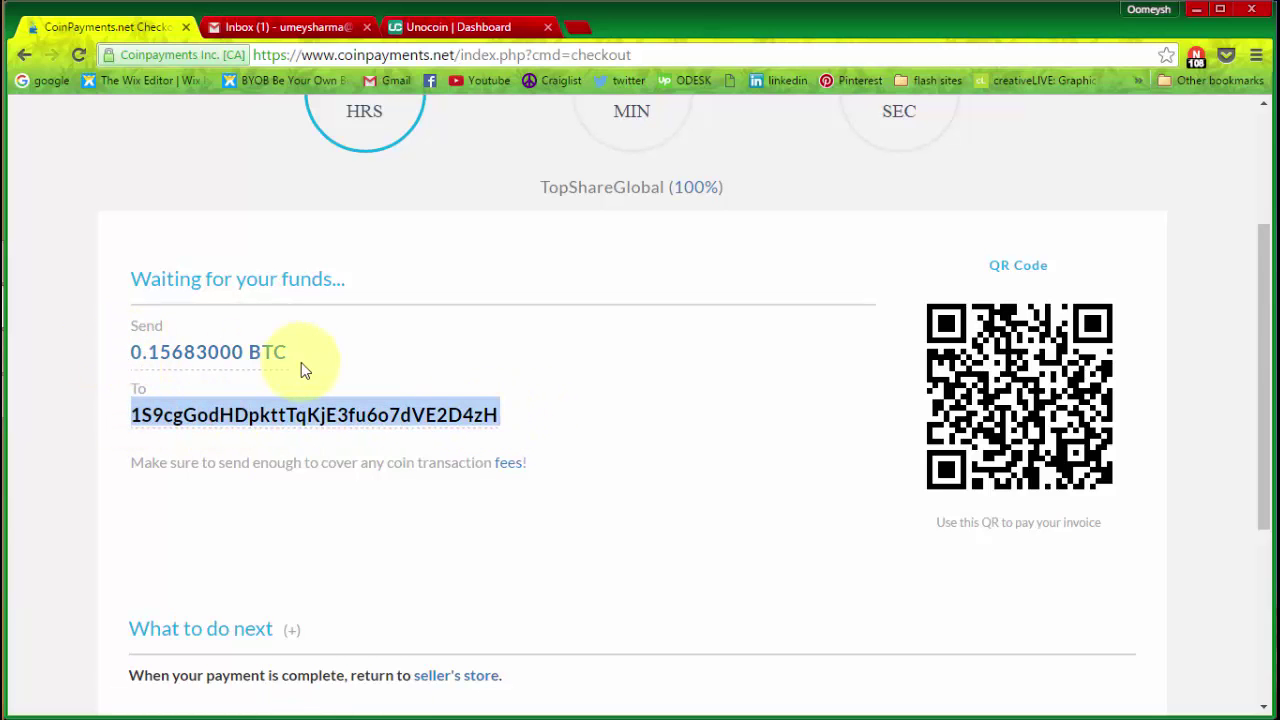
{"action": "left_click_drag", "start_coordinate": [549, 423], "coordinate": [137, 414]}
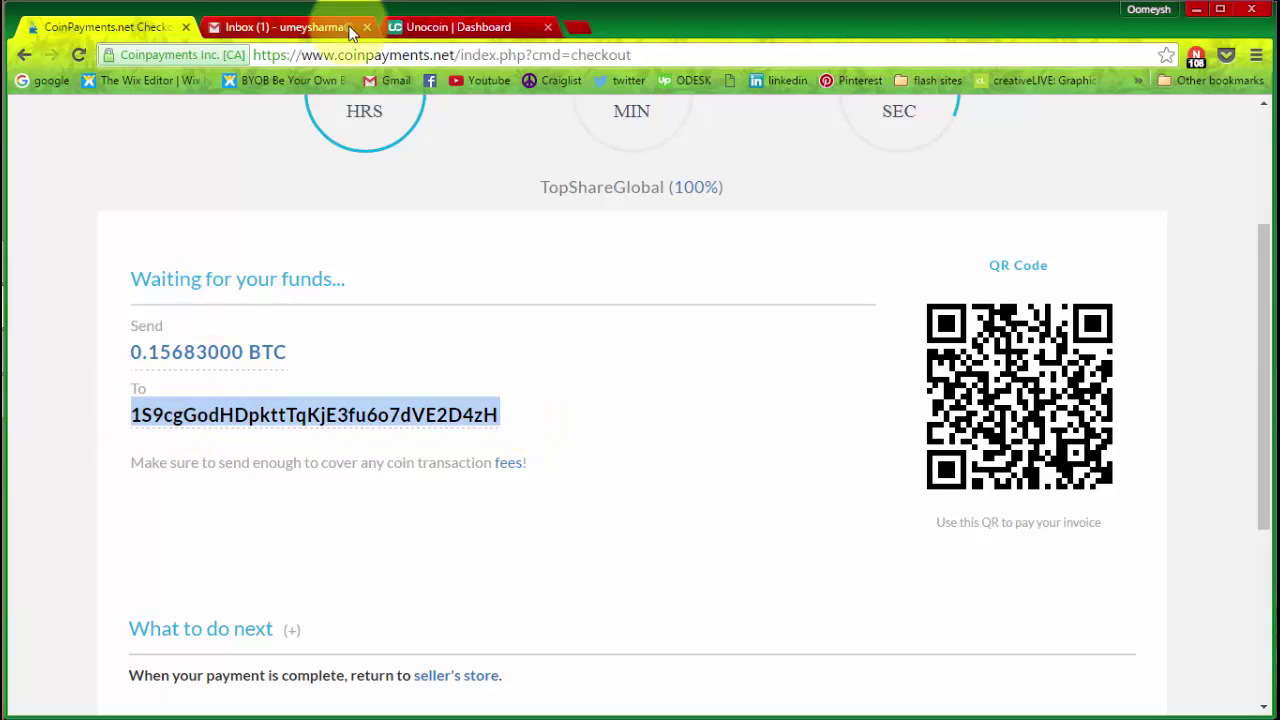
{"action": "left_click", "coordinate": [440, 27]}
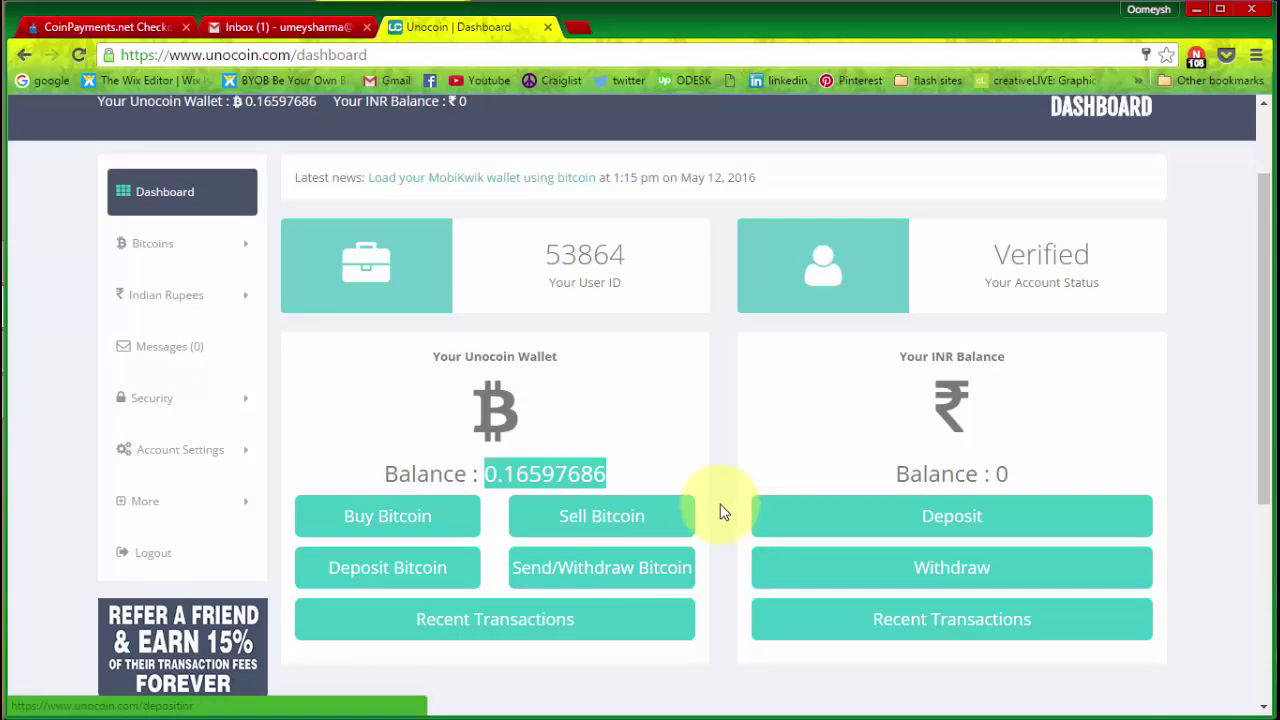
{"action": "left_click", "coordinate": [588, 567]}
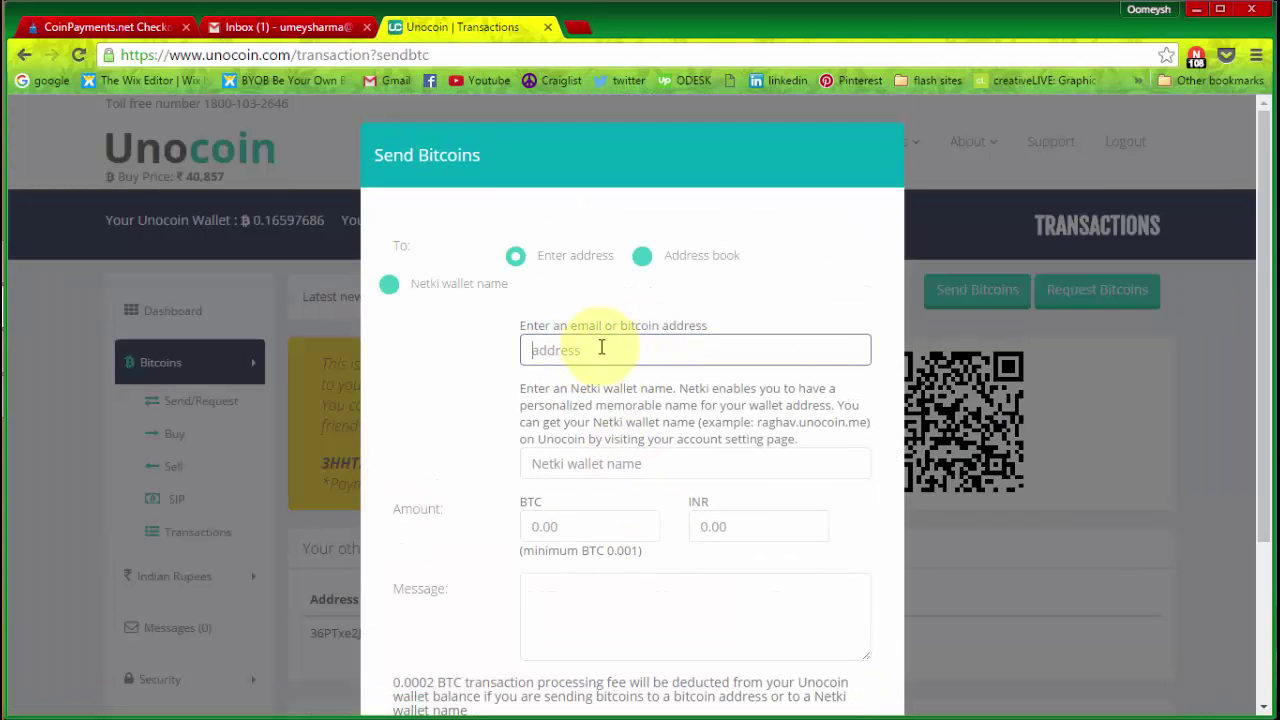
- Paste the invoice's bitcoin address as the recipient and verify it
{"action": "type", "text": "1S9cgGodHDpktTqKjE3fu6o7dVE2D4zH"}
{"action": "double_click", "coordinate": [610, 350]}
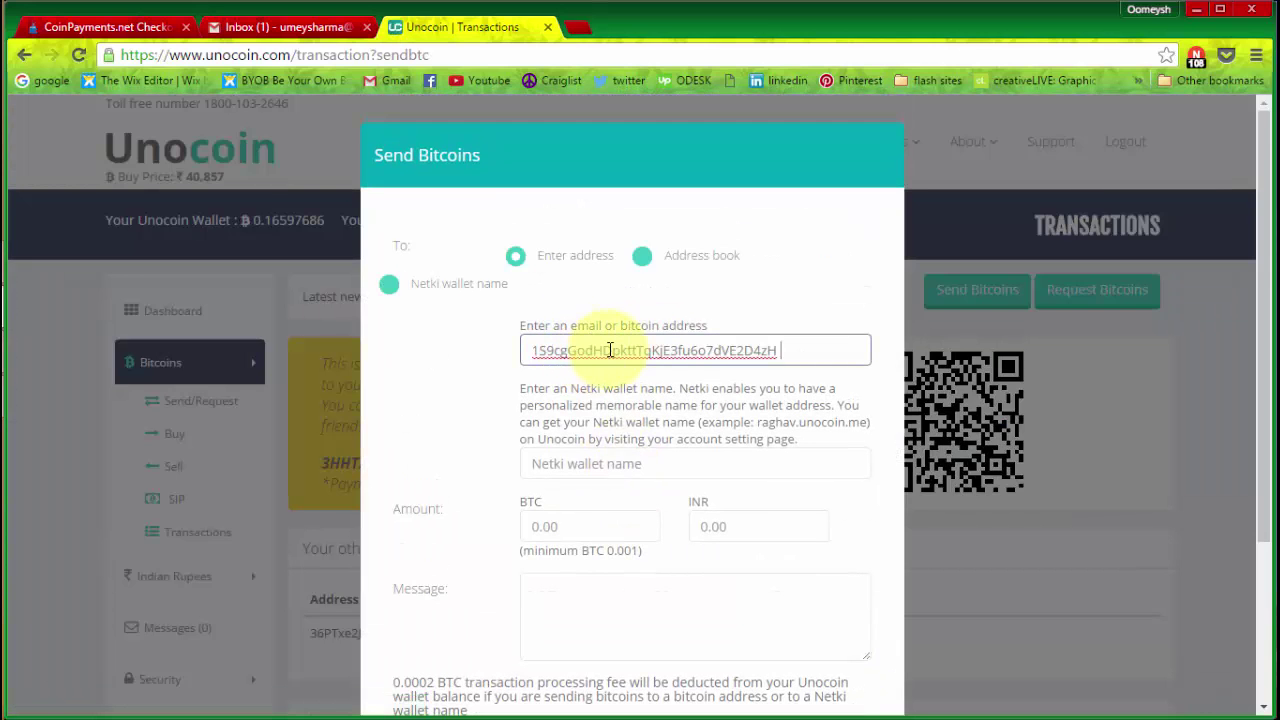
{"action": "left_click", "coordinate": [533, 352]}
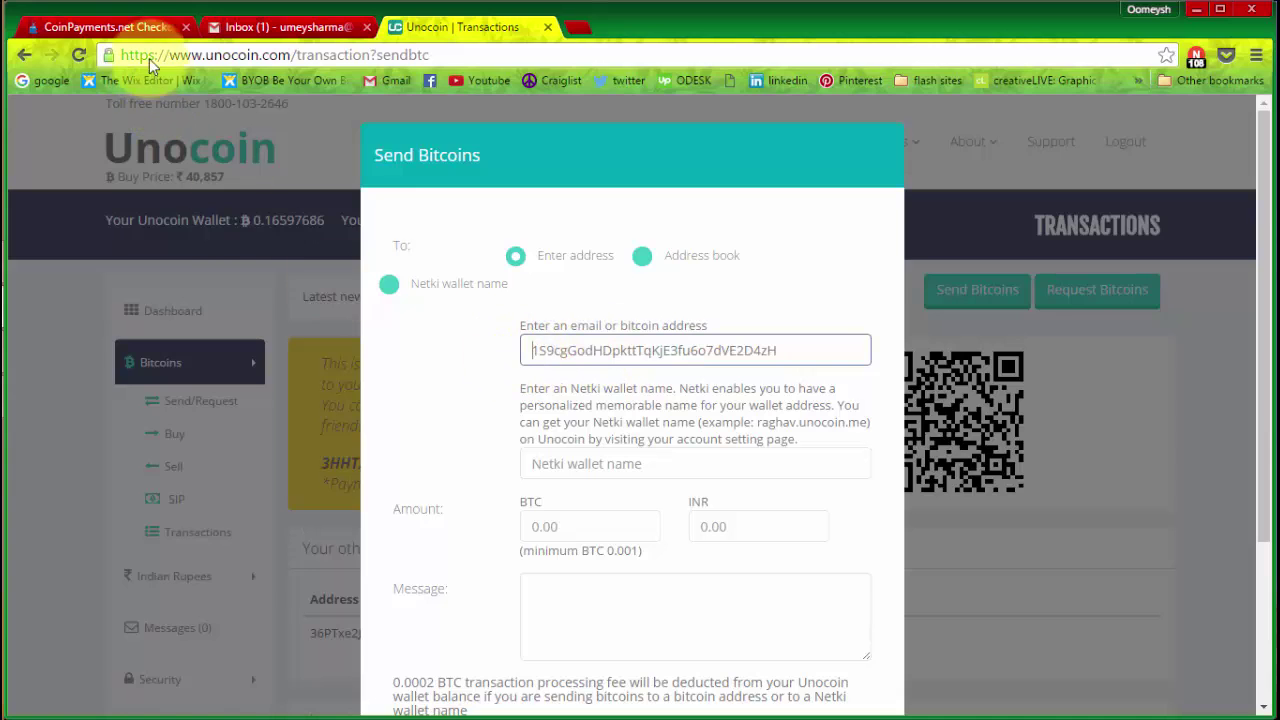
- Enter 0.15683000 as the BTC amount, cleaned up through Notepad, giving 6376 INR
{"action": "left_click", "coordinate": [140, 27]}
{"action": "left_click_drag", "start_coordinate": [290, 352], "coordinate": [130, 361]}
{"action": "key", "text": "ctrl+c"}
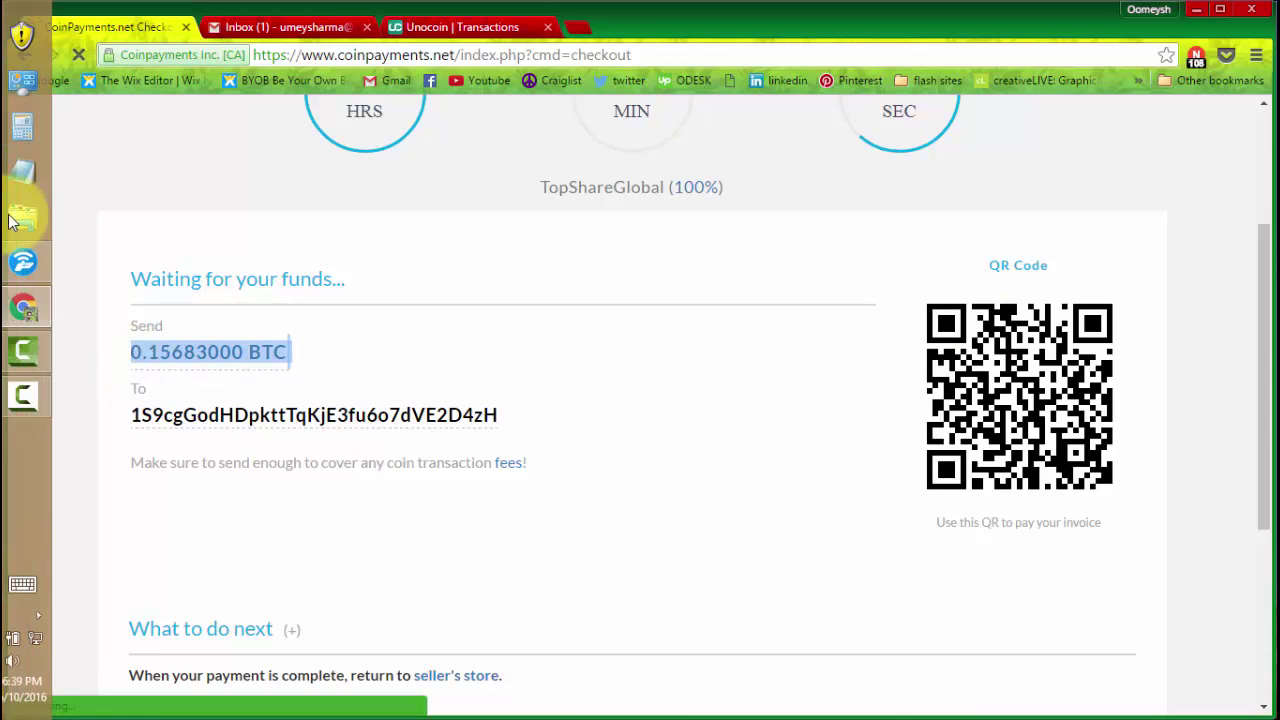
{"action": "left_click", "coordinate": [32, 185]}
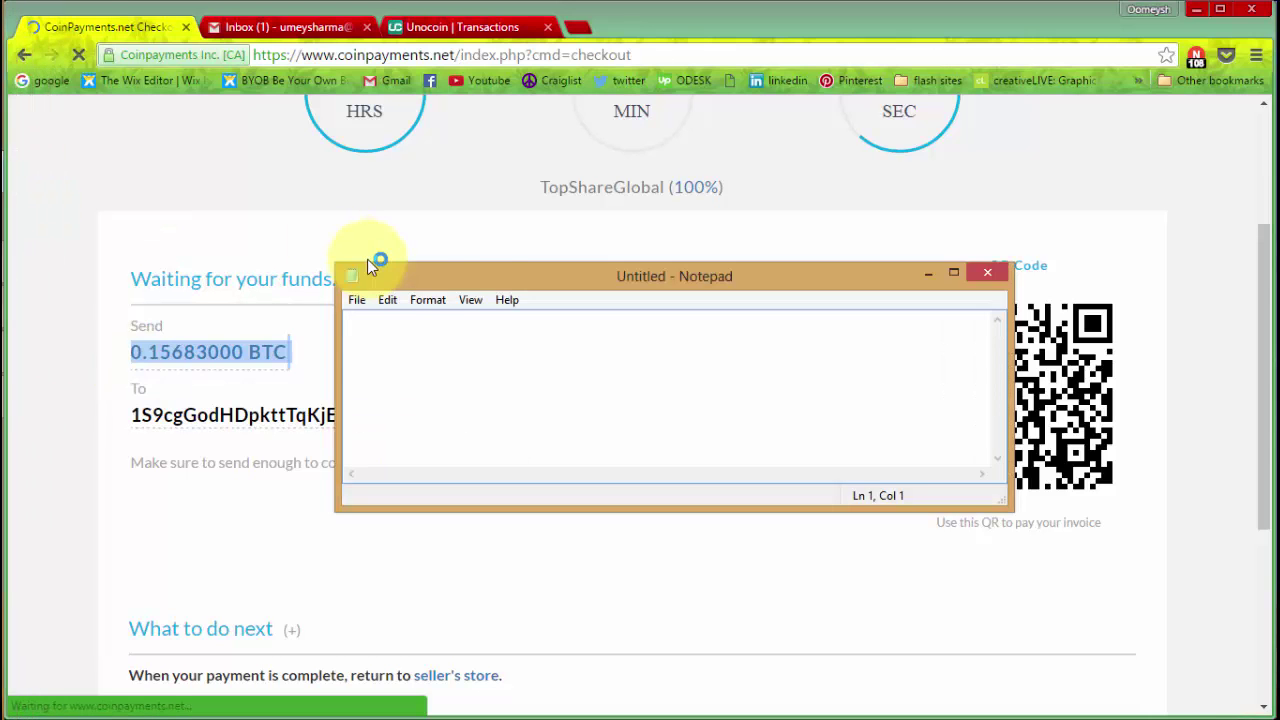
{"action": "key", "text": "ctrl+v"}
{"action": "left_click_drag", "start_coordinate": [436, 323], "coordinate": [330, 328]}
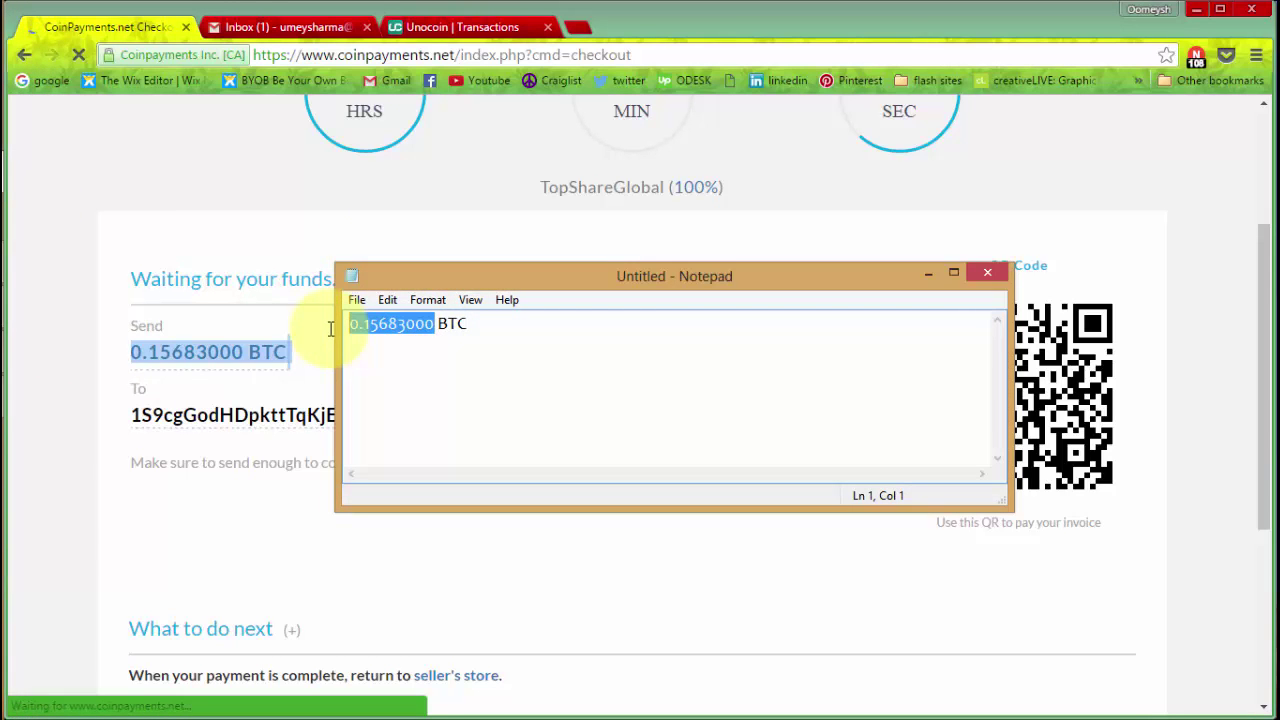
{"action": "left_click", "coordinate": [462, 27]}
{"action": "left_click", "coordinate": [565, 528]}
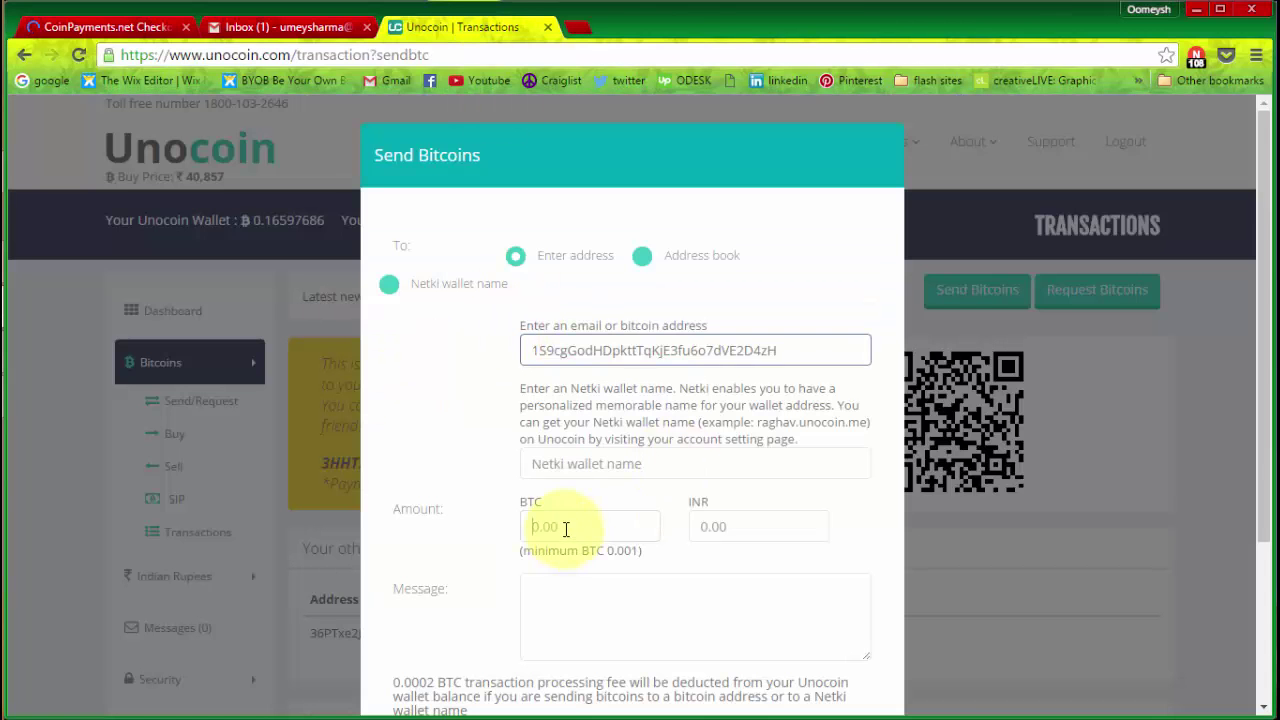
{"action": "type", "text": "0.15683000"}
{"action": "scroll", "coordinate": [560, 450], "scroll_direction": "down", "scroll_amount": 2}
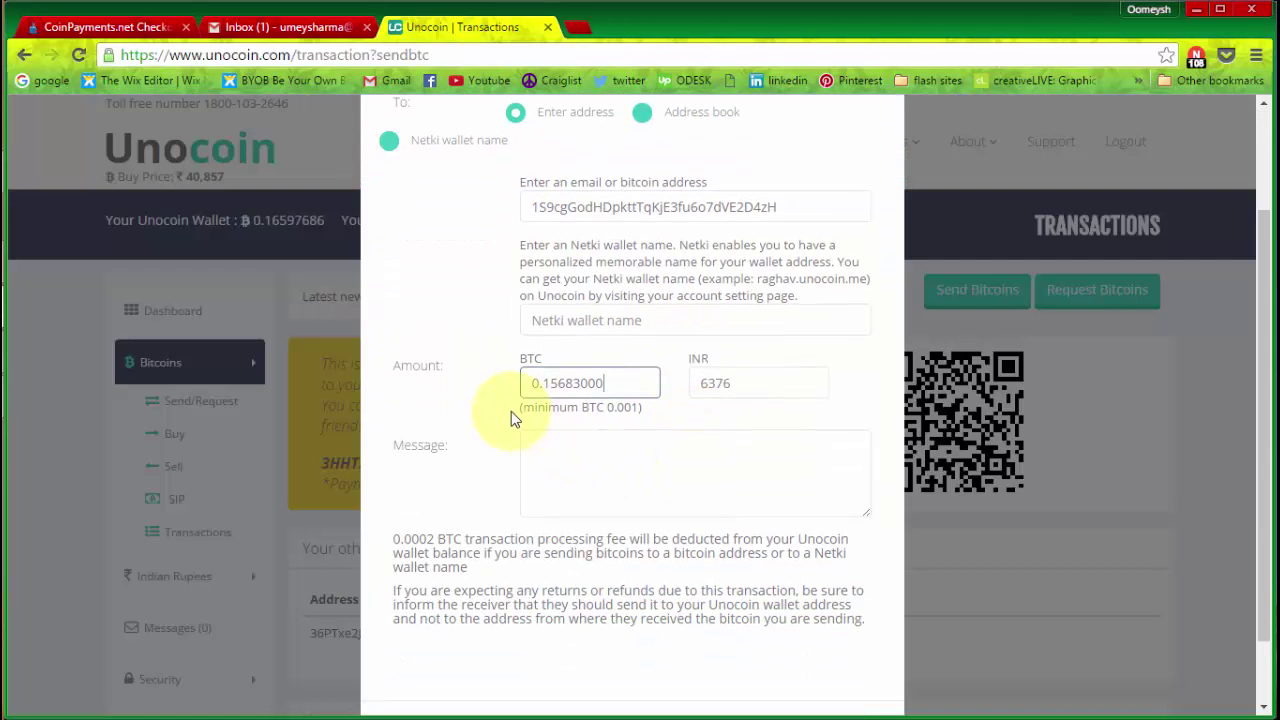
{"action": "left_click", "coordinate": [709, 434]}
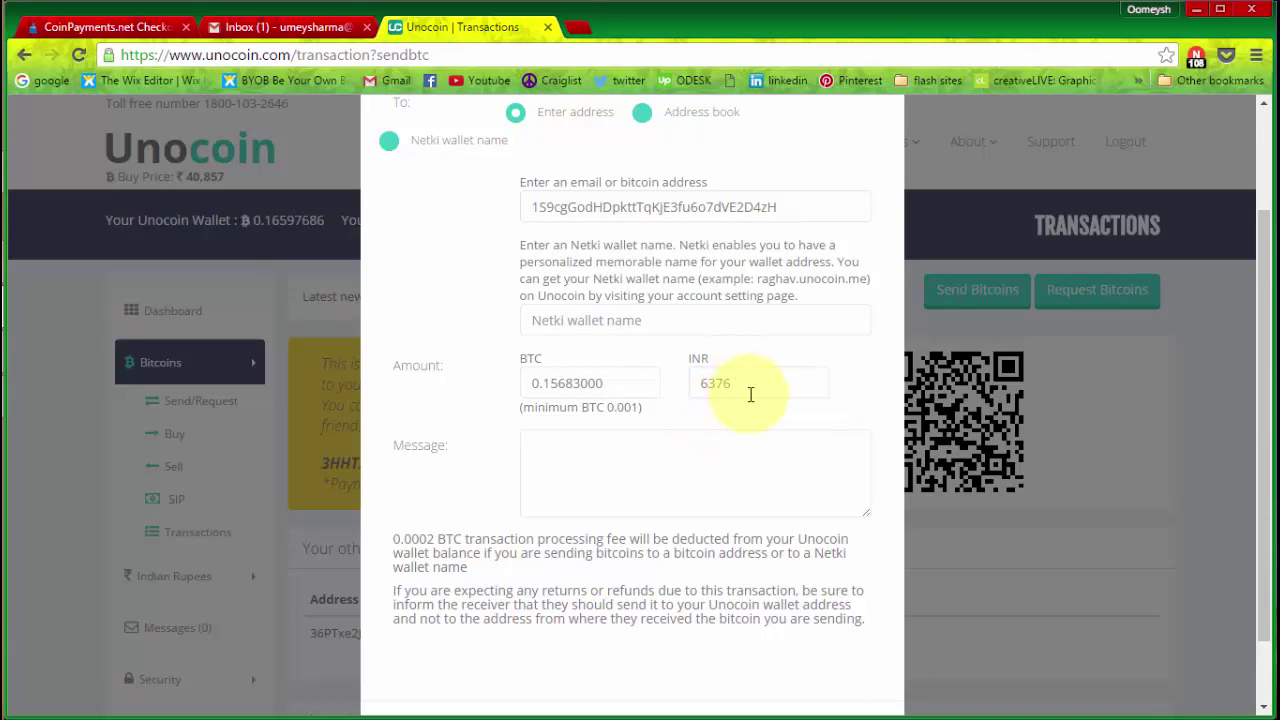
- Copy the 0.15683000 amount and paste it into a new browser tab
{"action": "left_click_drag", "start_coordinate": [604, 383], "coordinate": [487, 387]}
{"action": "key", "text": "ctrl+c"}
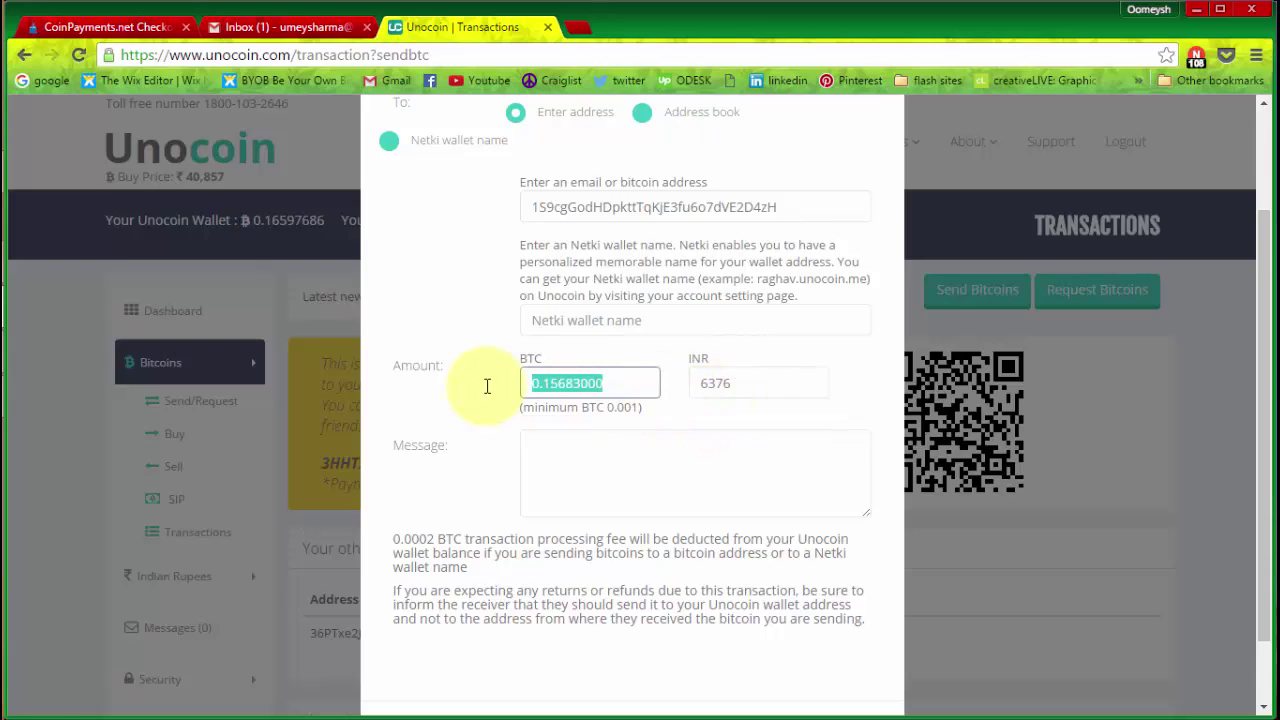
{"action": "key", "text": "ctrl+t"}
{"action": "key", "text": "ctrl+v"}
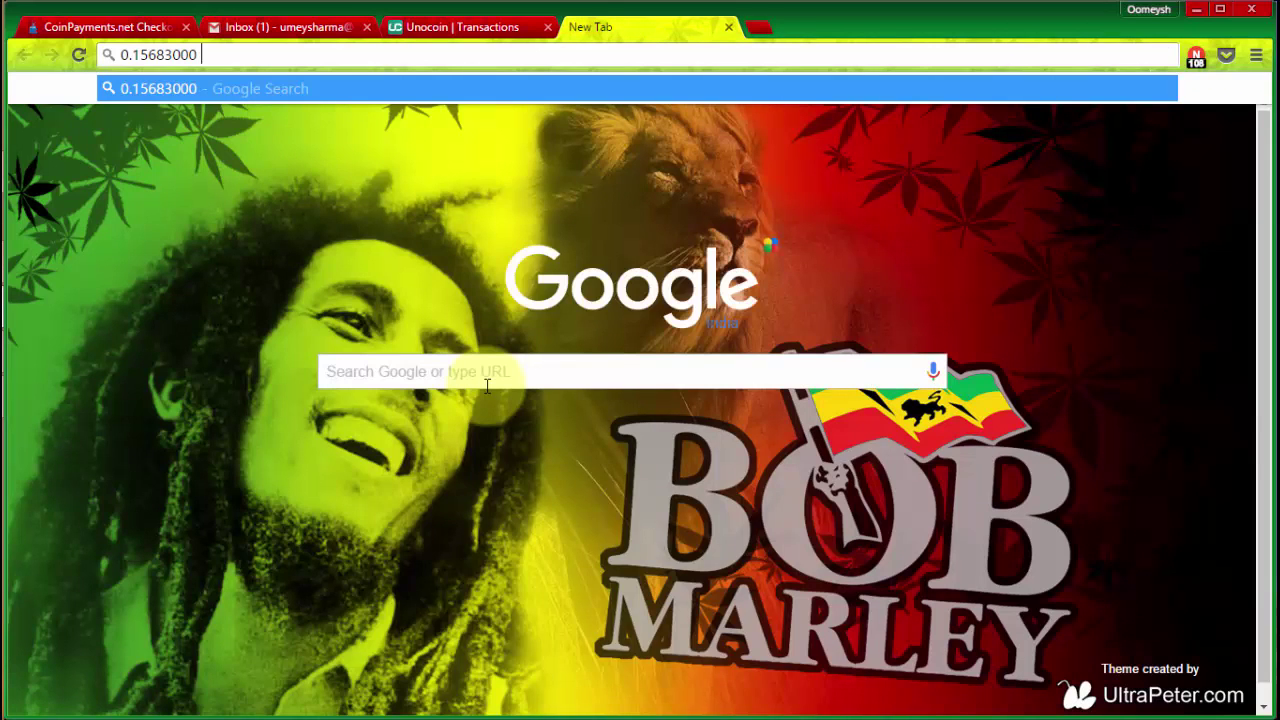
- Search '0.15683000 btc in usd' to confirm about 90.72 USD, then return to Unocoin
{"action": "type", "text": "btc in u"}
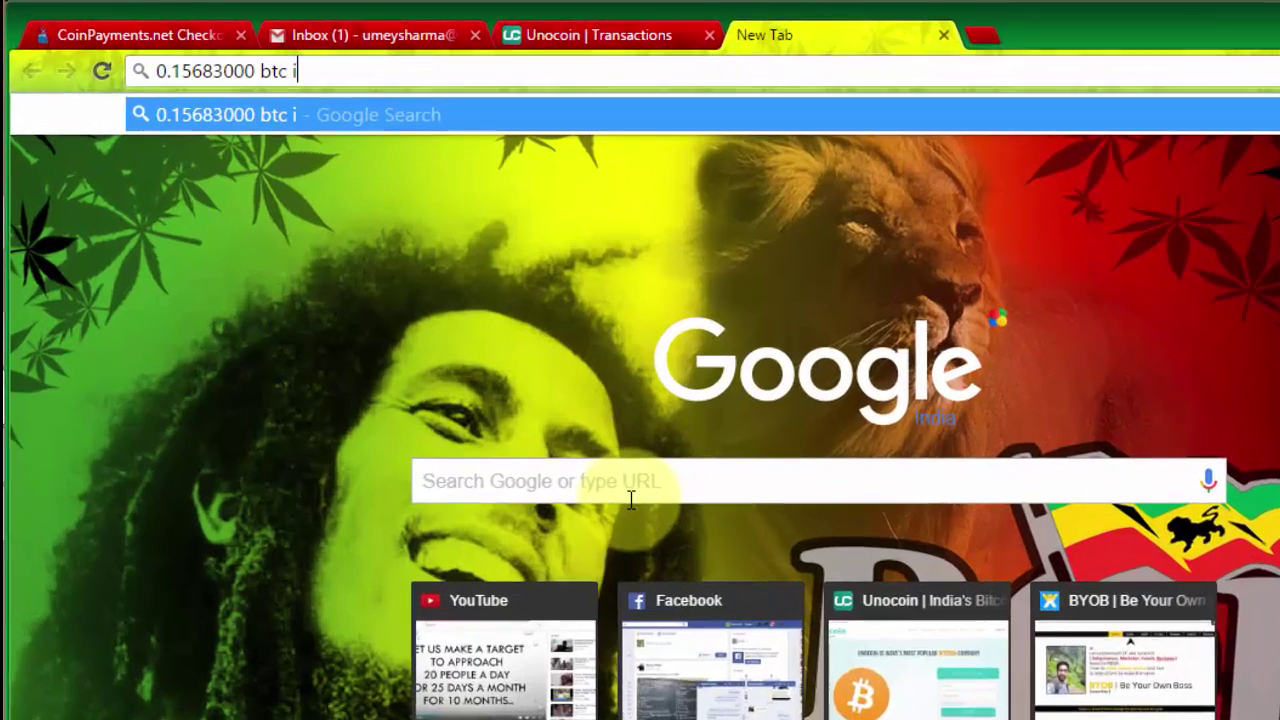
{"action": "type", "text": "sd"}
{"action": "key", "text": "Return"}
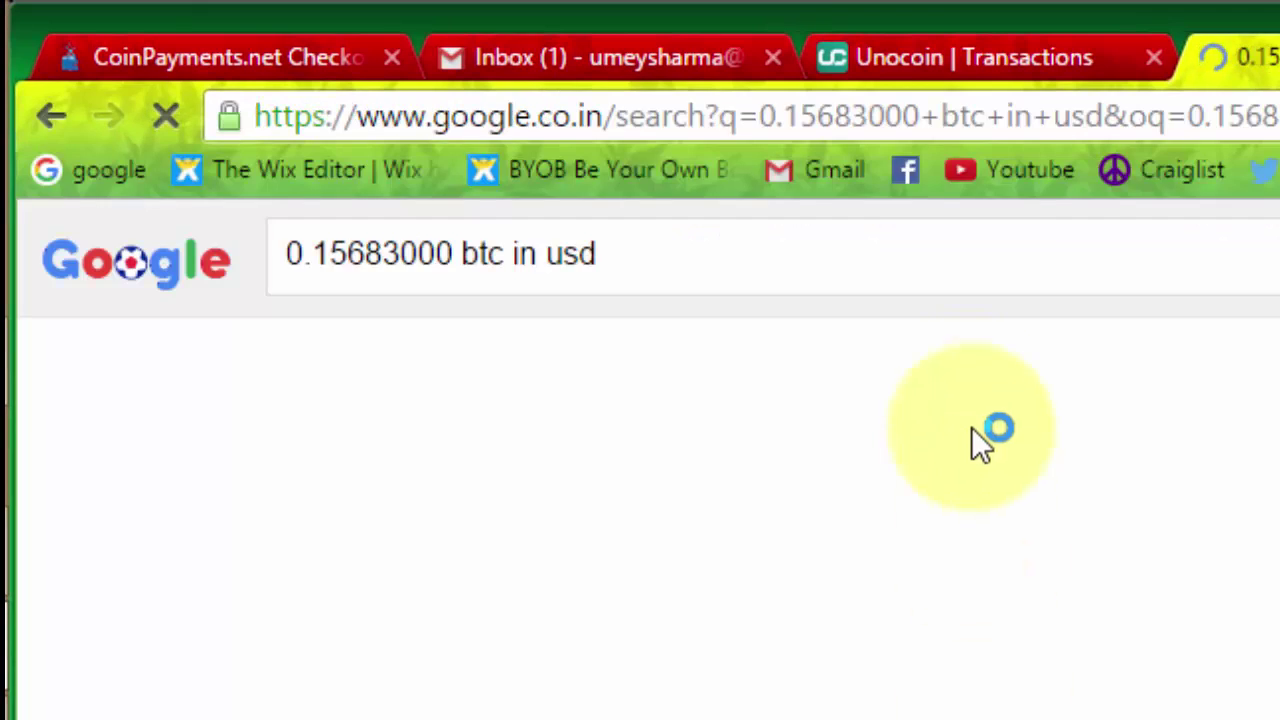
{"action": "key", "text": "ctrl+shift+Tab"}
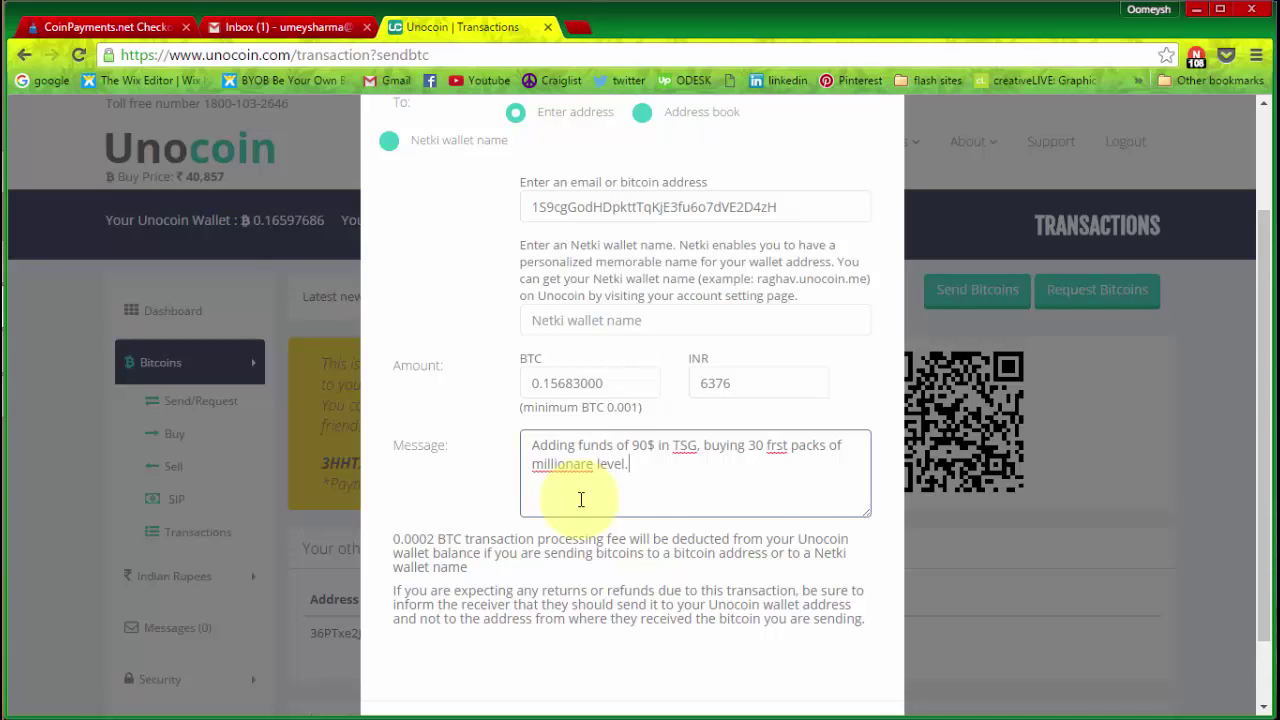
- Send the 0.15683000 BTC, confirming with the mobile one-time code and acknowledging the submission
{"action": "scroll", "coordinate": [790, 478], "scroll_direction": "down", "scroll_amount": 2}
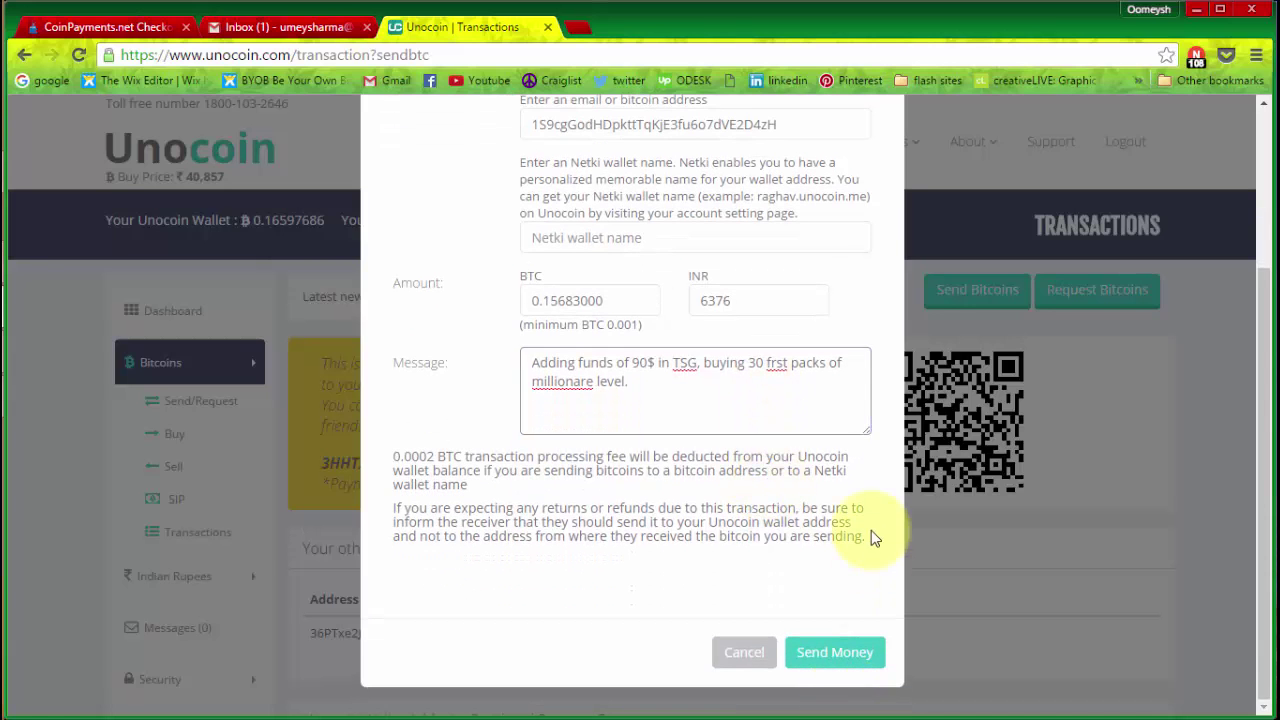
{"action": "scroll", "coordinate": [582, 232], "scroll_direction": "up", "scroll_amount": 1}
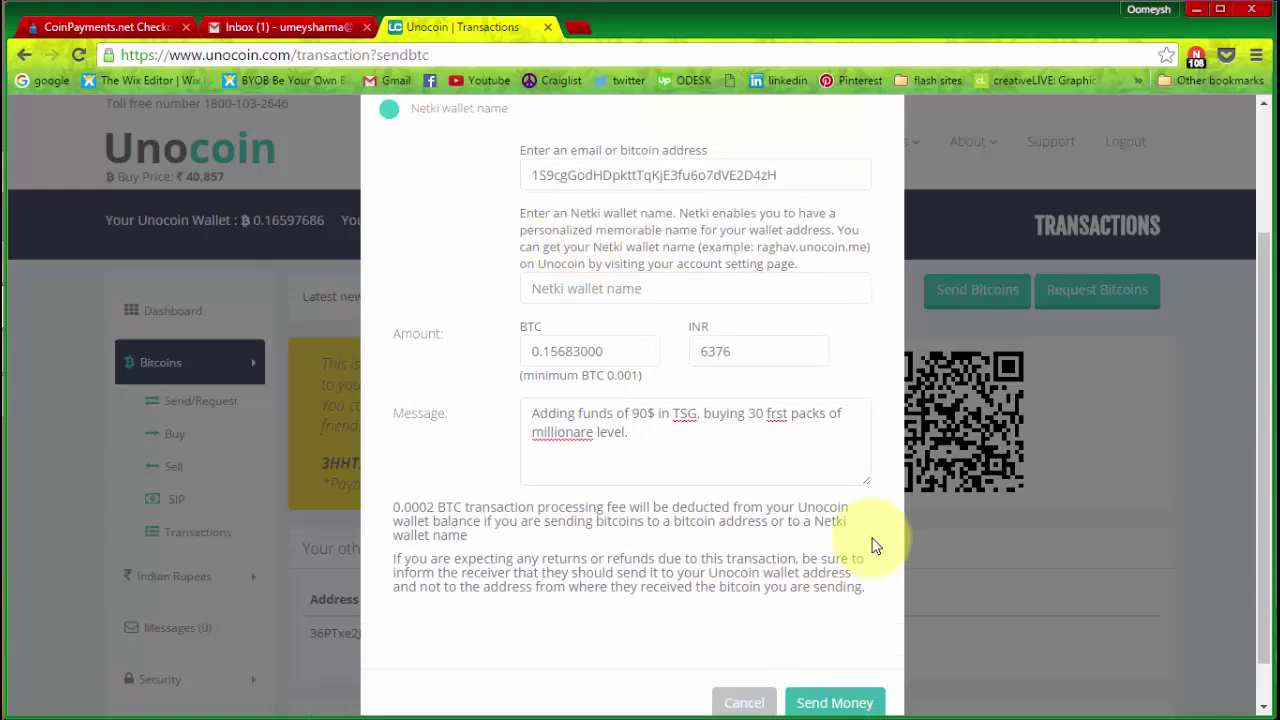
{"action": "scroll", "coordinate": [860, 590], "scroll_direction": "down", "scroll_amount": 1}
{"action": "left_click", "coordinate": [834, 651]}
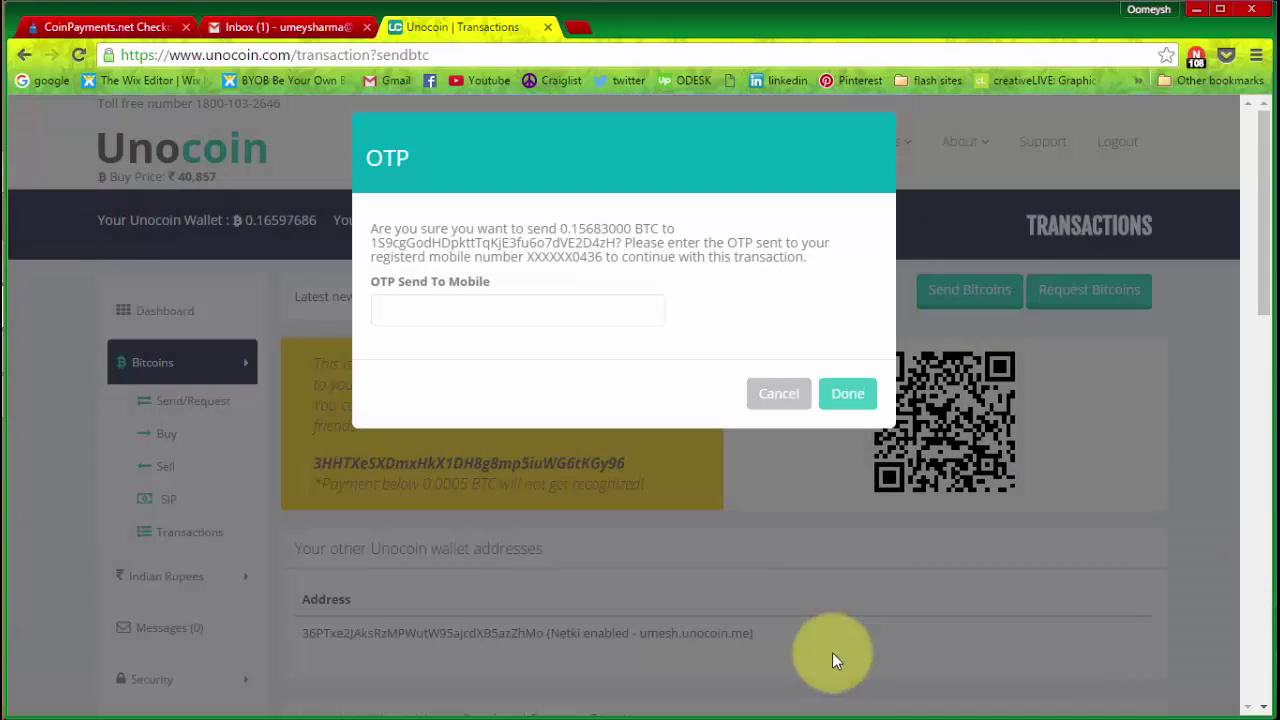
{"action": "left_click", "coordinate": [579, 322]}
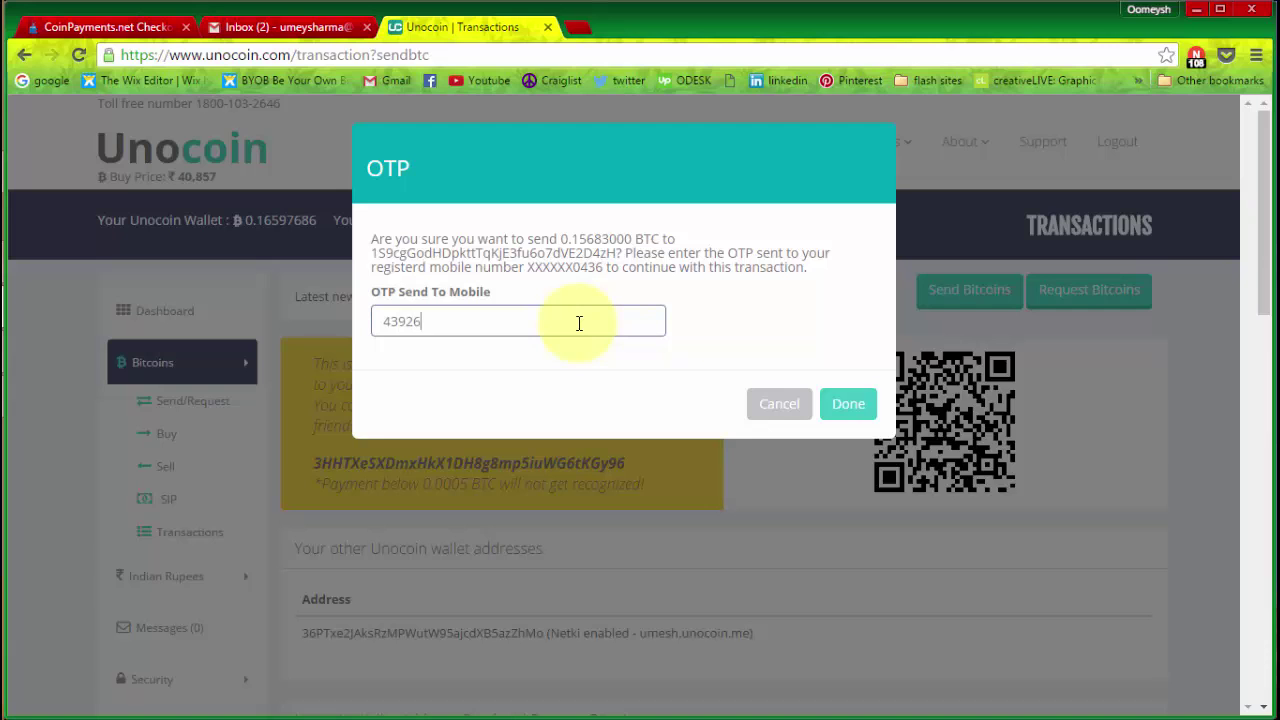
{"action": "left_click", "coordinate": [842, 408]}
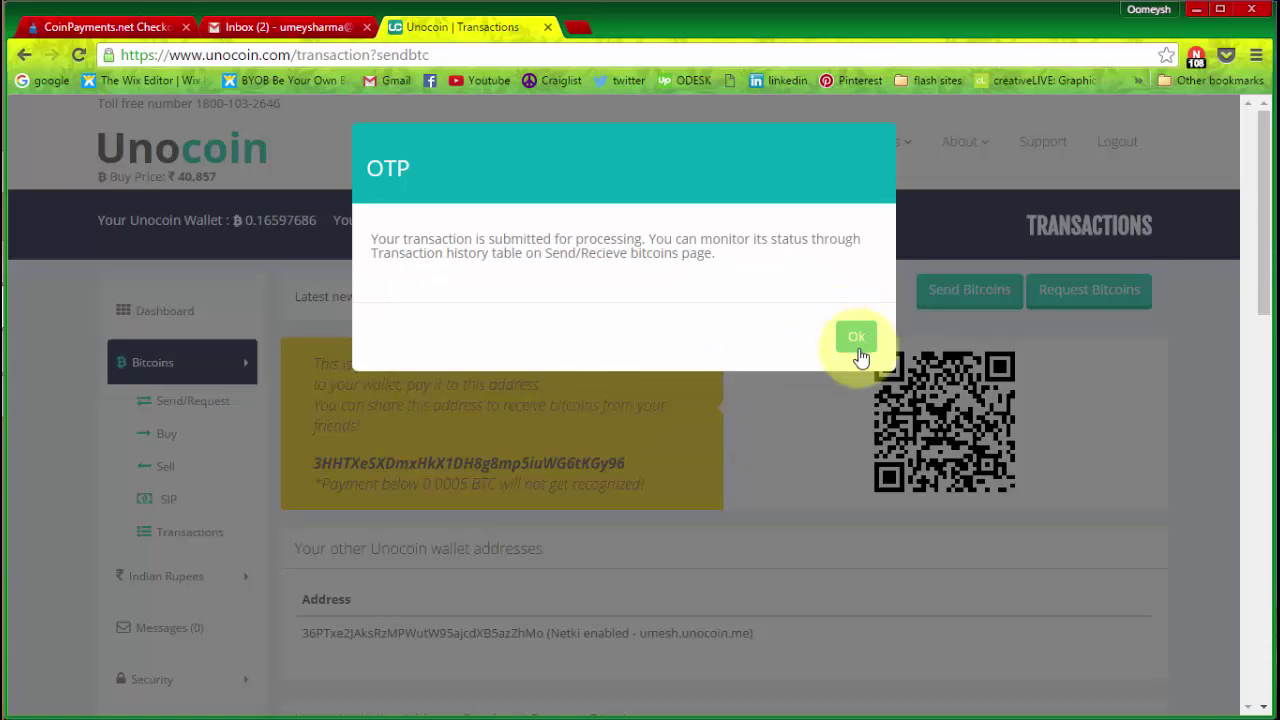
{"action": "left_click", "coordinate": [859, 343]}
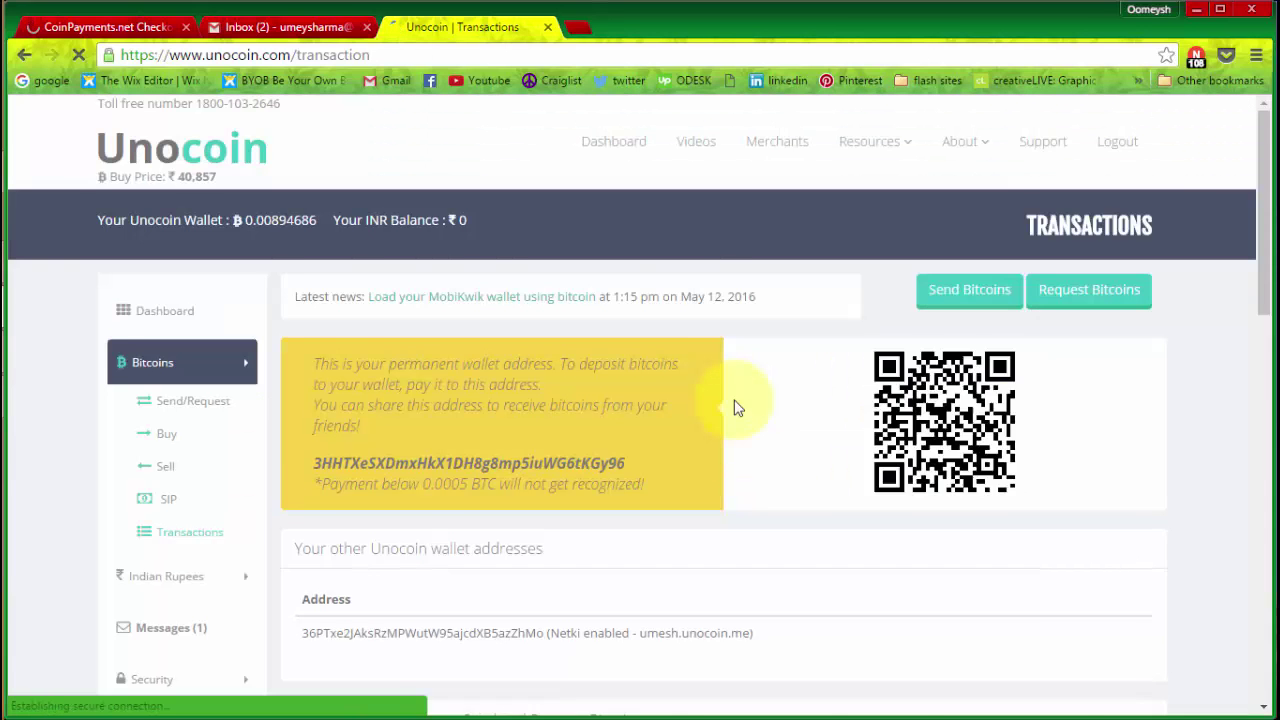
- In Unocoin's Transaction History, confirm the newest 0.15703000 BTC send is Approval pending
{"action": "scroll", "coordinate": [734, 407], "scroll_direction": "down", "scroll_amount": 10}
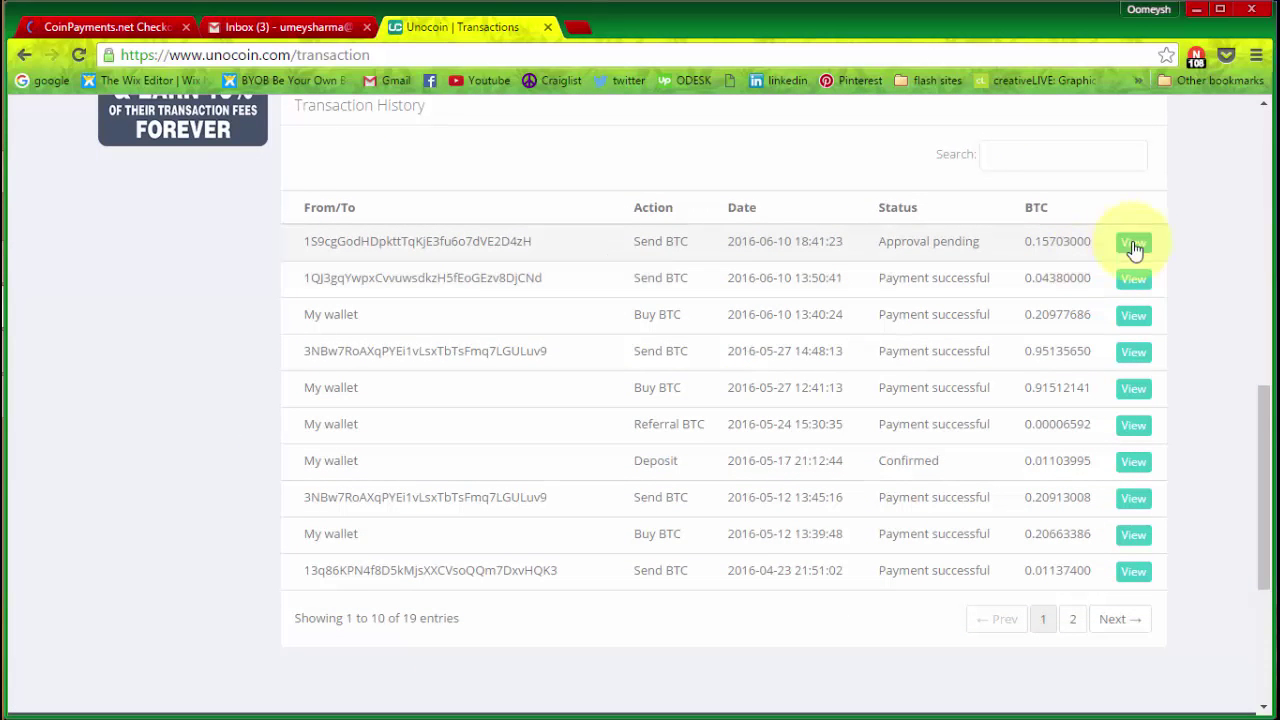
{"action": "left_click", "coordinate": [1133, 250]}
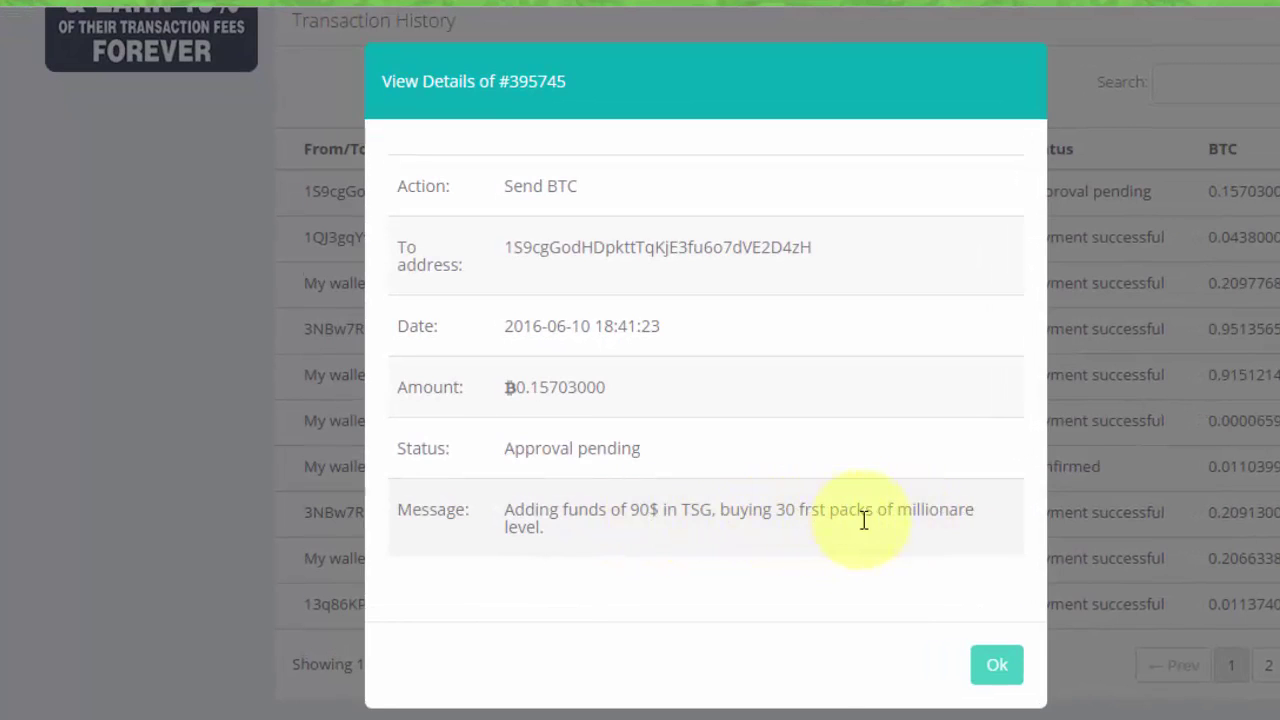
{"action": "left_click", "coordinate": [997, 672]}
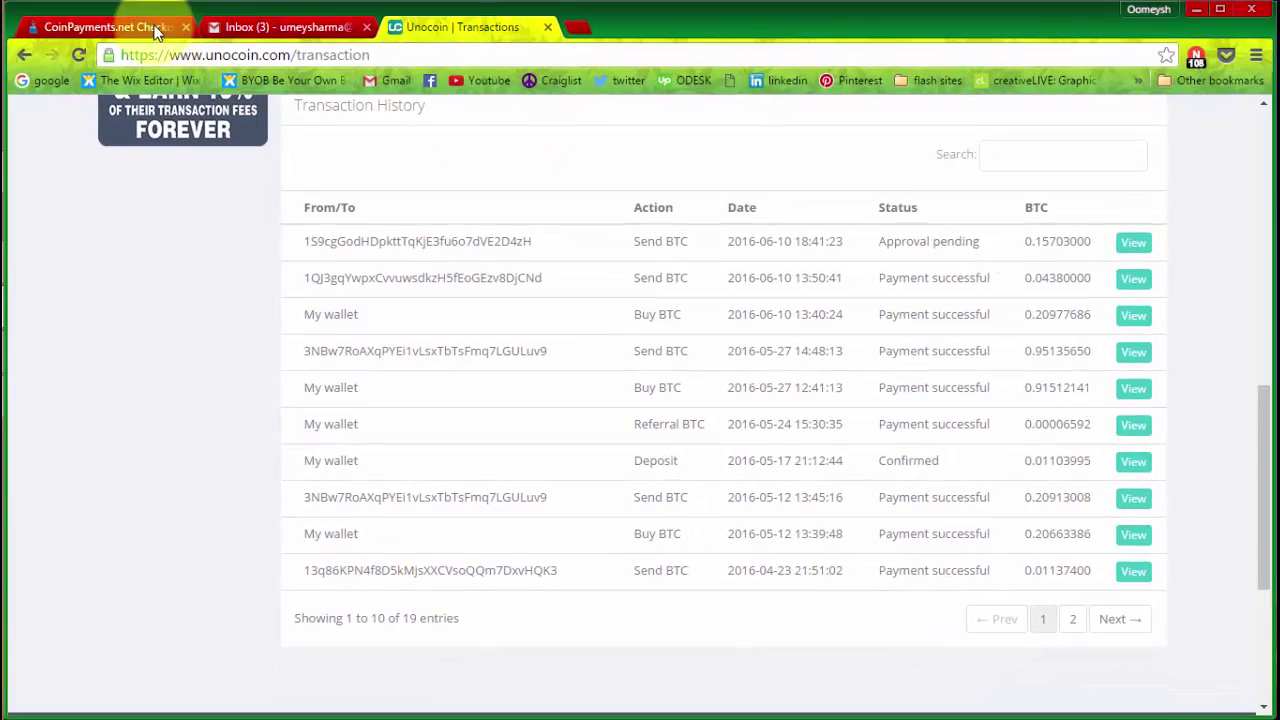
- Return from the CoinPayments invoice to TopShare Global's deposits history via 'seller's store'
{"action": "left_click", "coordinate": [112, 27]}
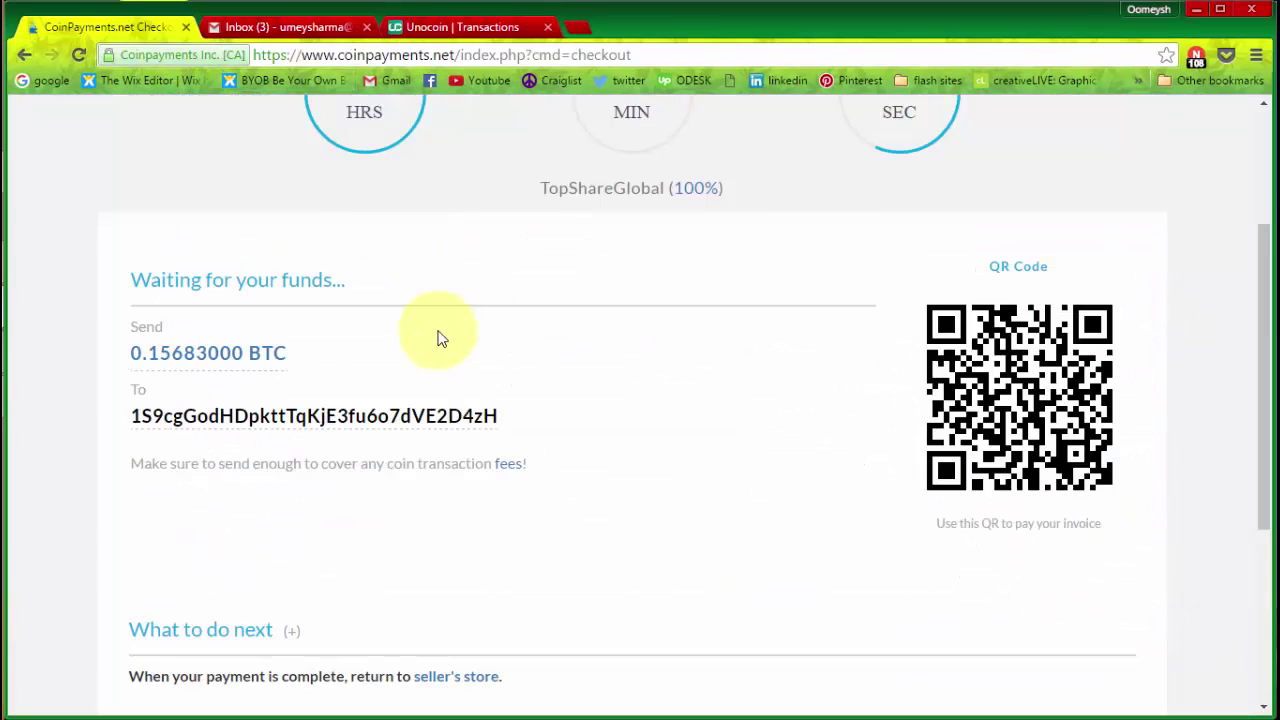
{"action": "scroll", "coordinate": [640, 380], "scroll_direction": "down", "scroll_amount": 1}
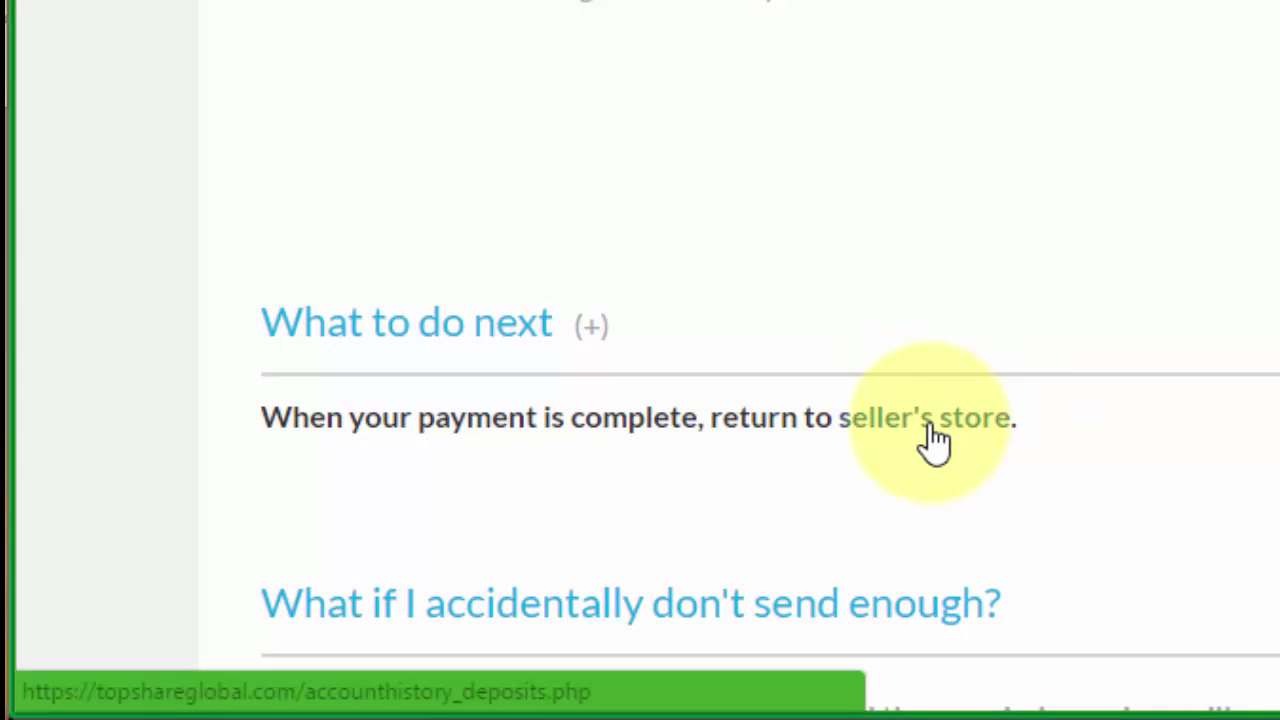
{"action": "left_click", "coordinate": [931, 428]}
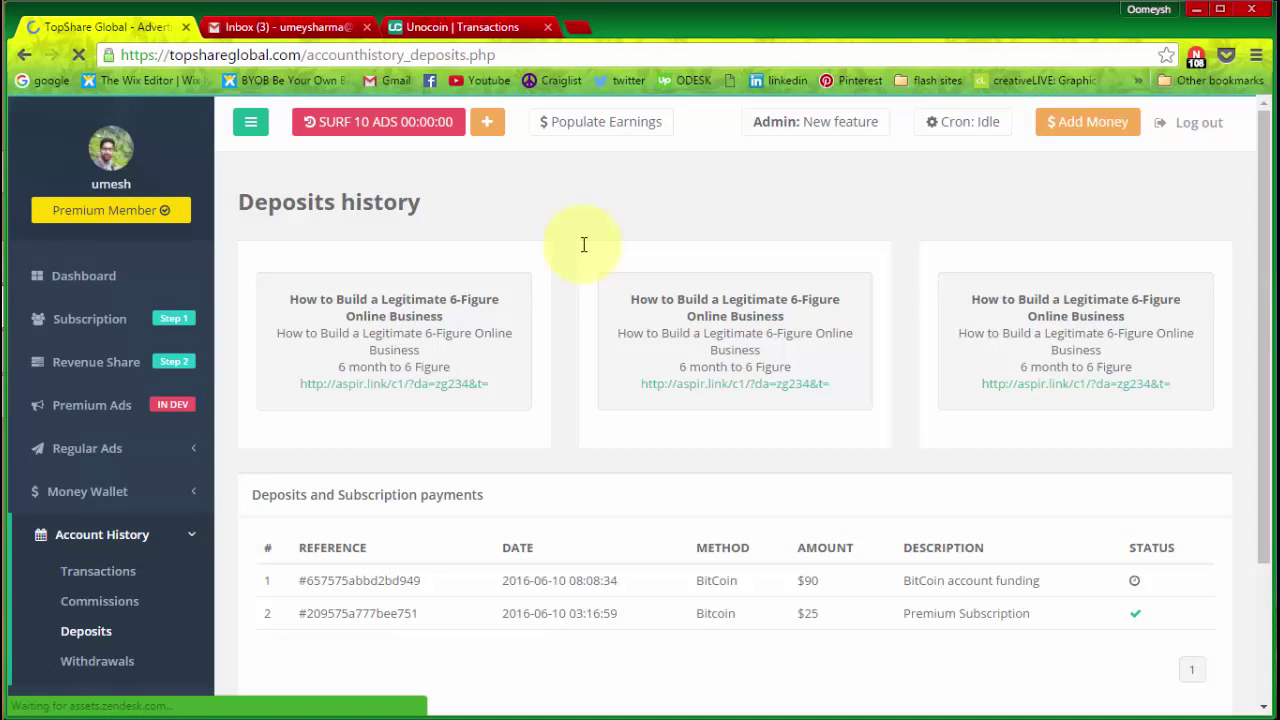
- Review the pending $90 BitCoin funding row, zooming the page to 90% and back to 100%
{"action": "scroll", "coordinate": [571, 306], "scroll_direction": "down", "scroll_amount": 1}
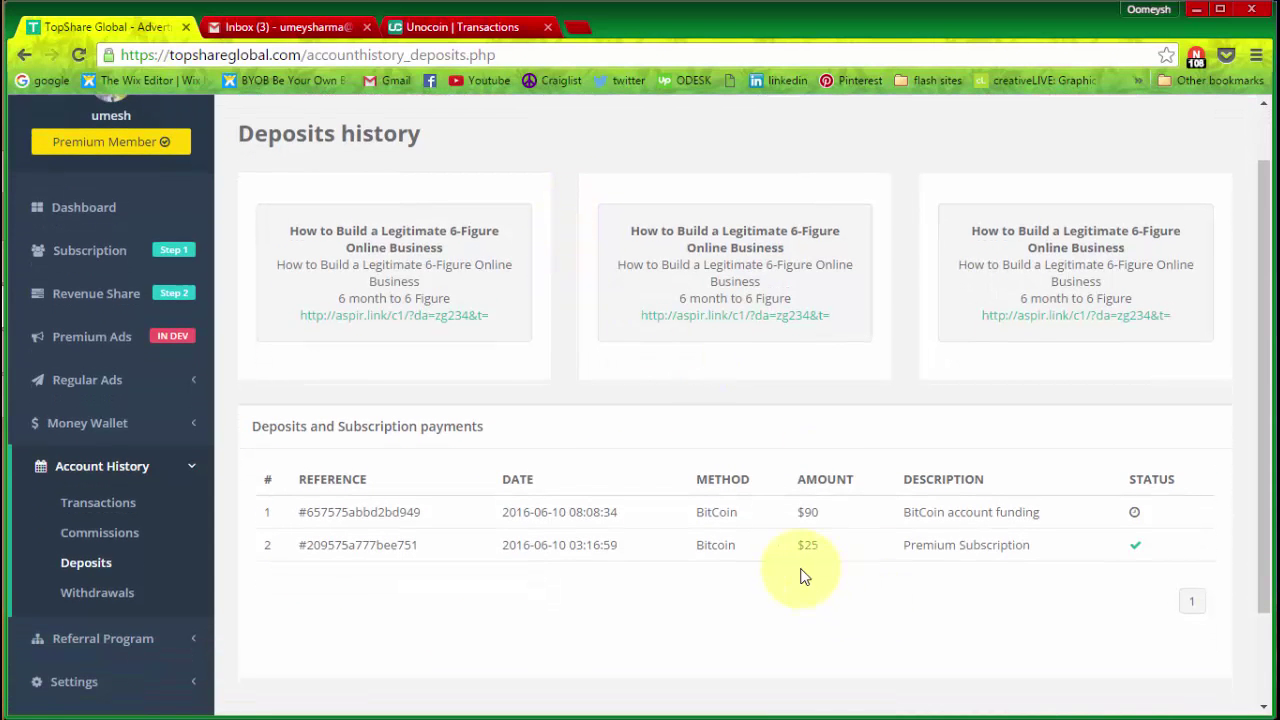
{"action": "left_click_drag", "start_coordinate": [785, 512], "coordinate": [851, 511]}
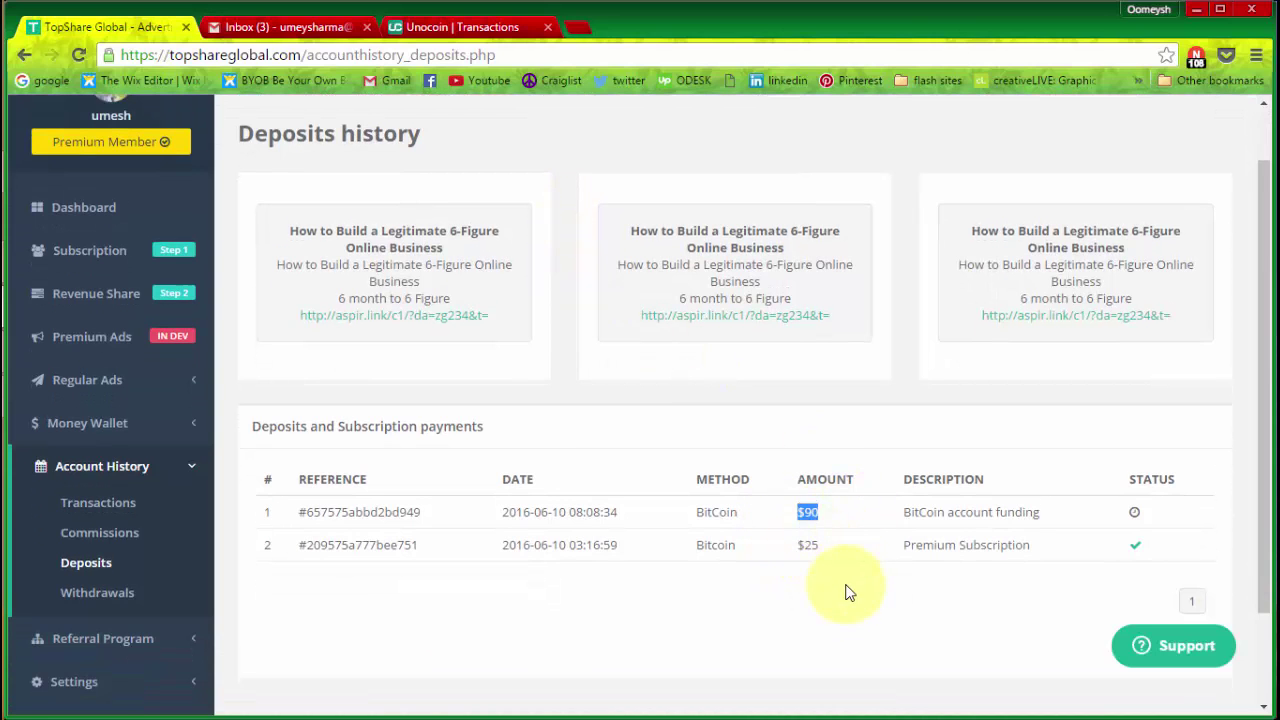
{"action": "left_click", "coordinate": [703, 509]}
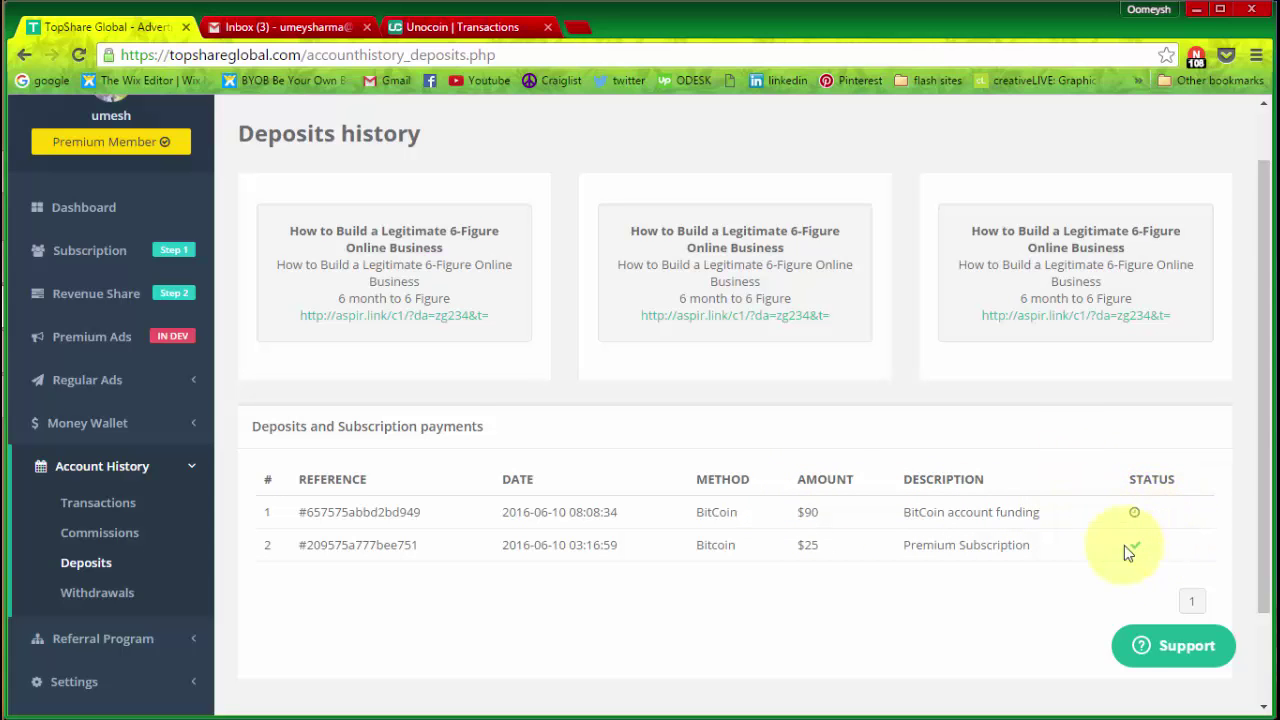
{"action": "key", "text": "ctrl+minus"}
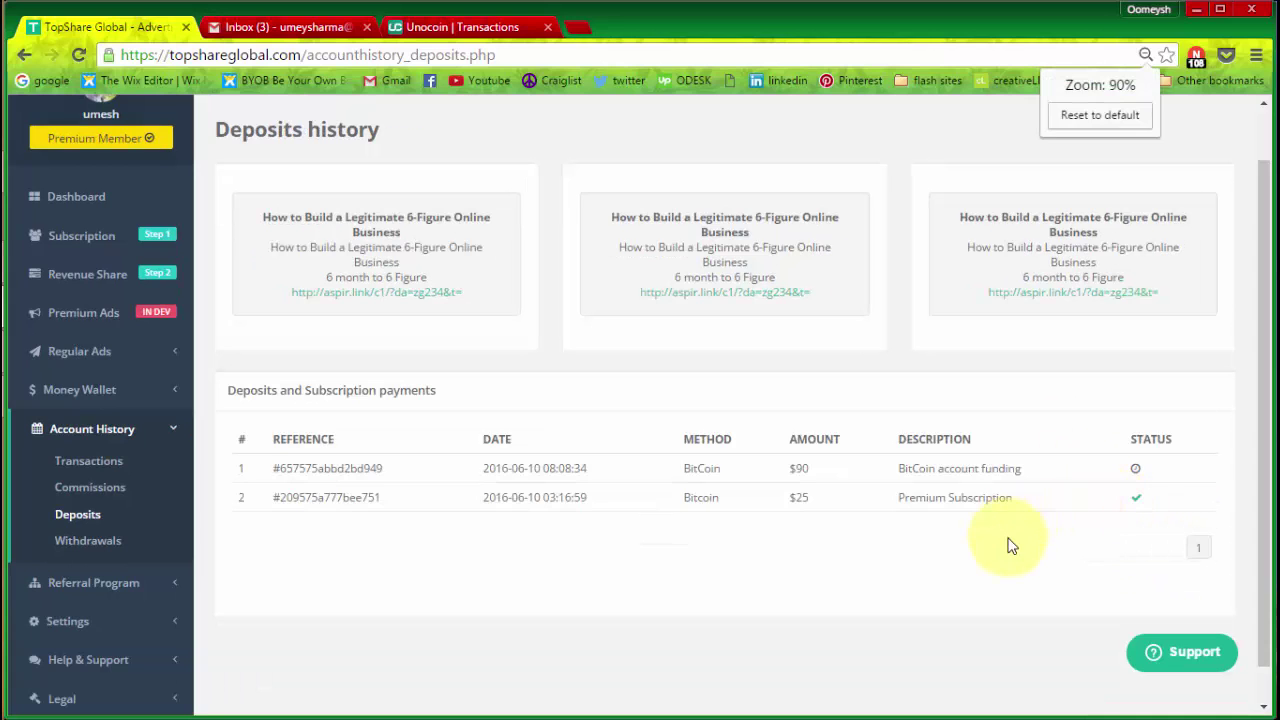
{"action": "key", "text": "ctrl+0"}
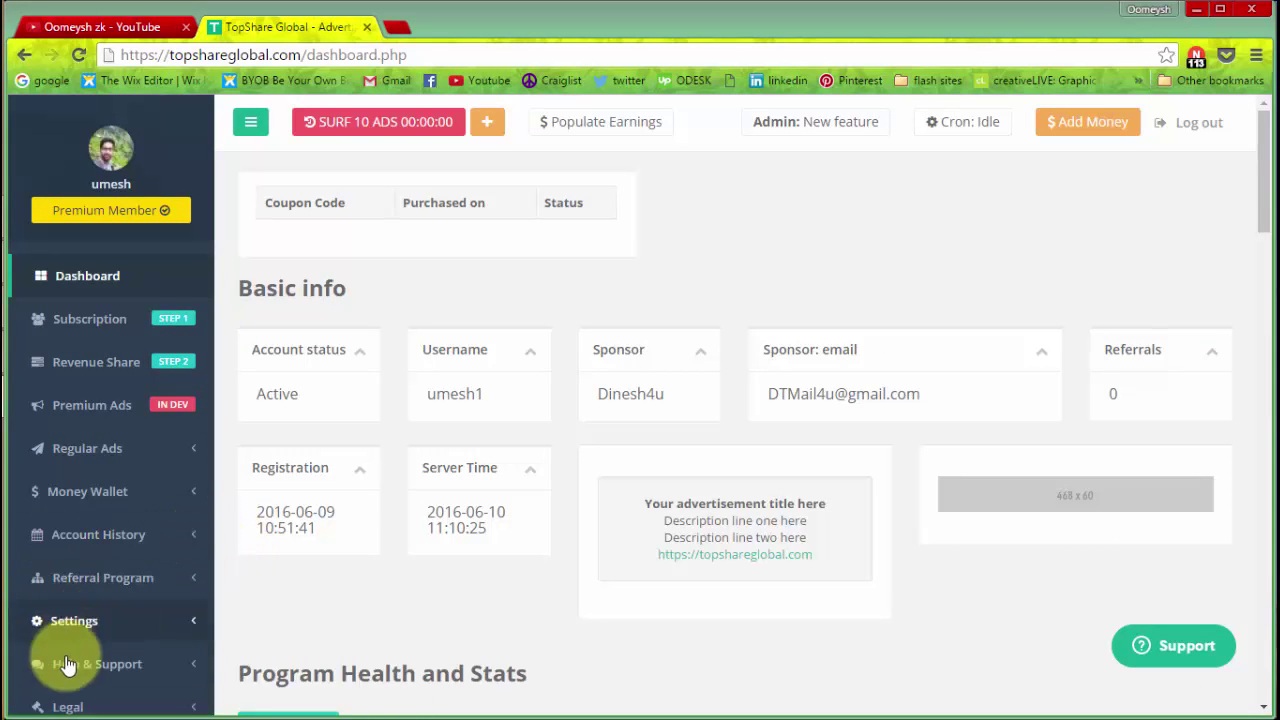
- Open Account History > Deposits and verify the $90 BitCoin account funding shows as completed
{"action": "left_click", "coordinate": [176, 545]}
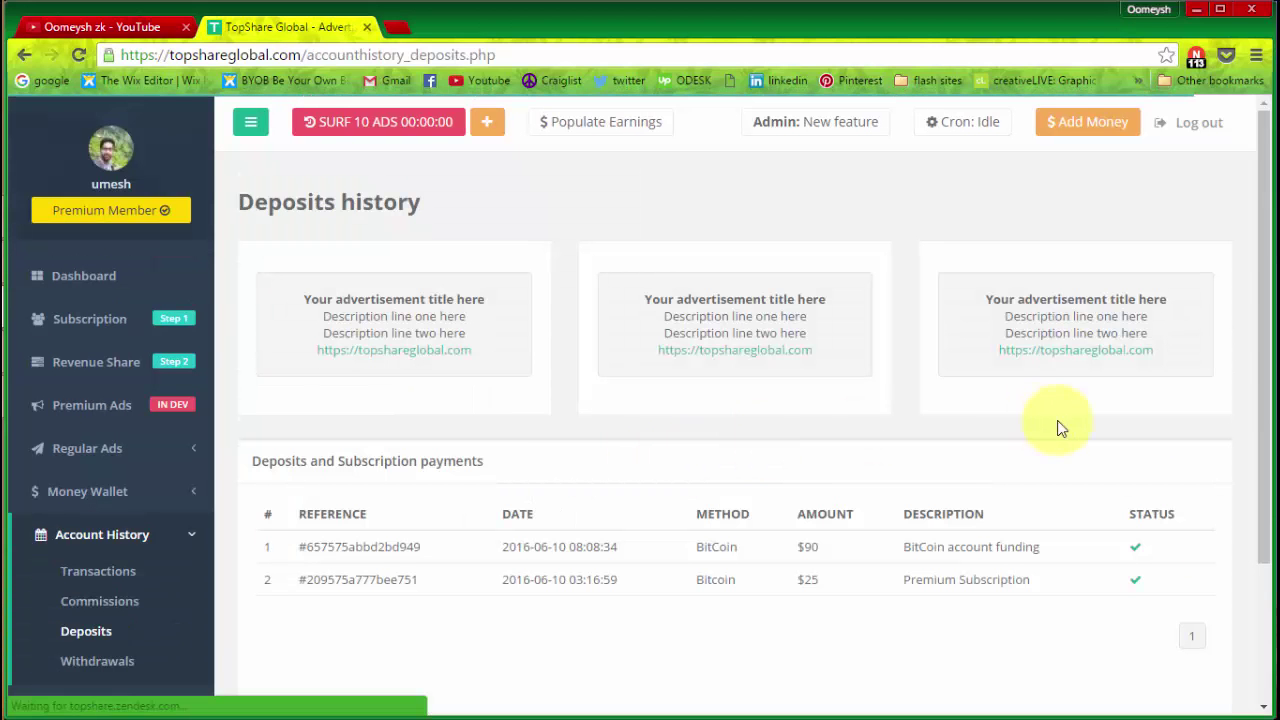
{"action": "left_click_drag", "start_coordinate": [849, 551], "coordinate": [797, 555]}
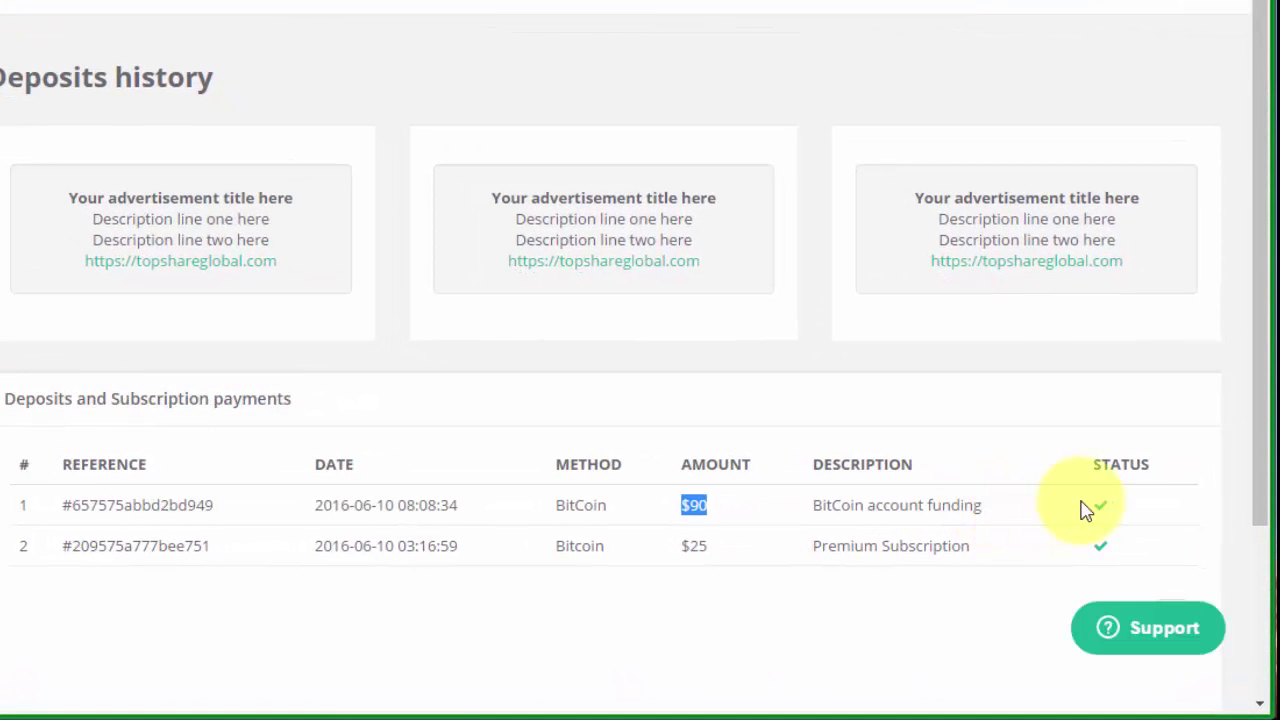
{"action": "left_click", "coordinate": [1086, 510]}
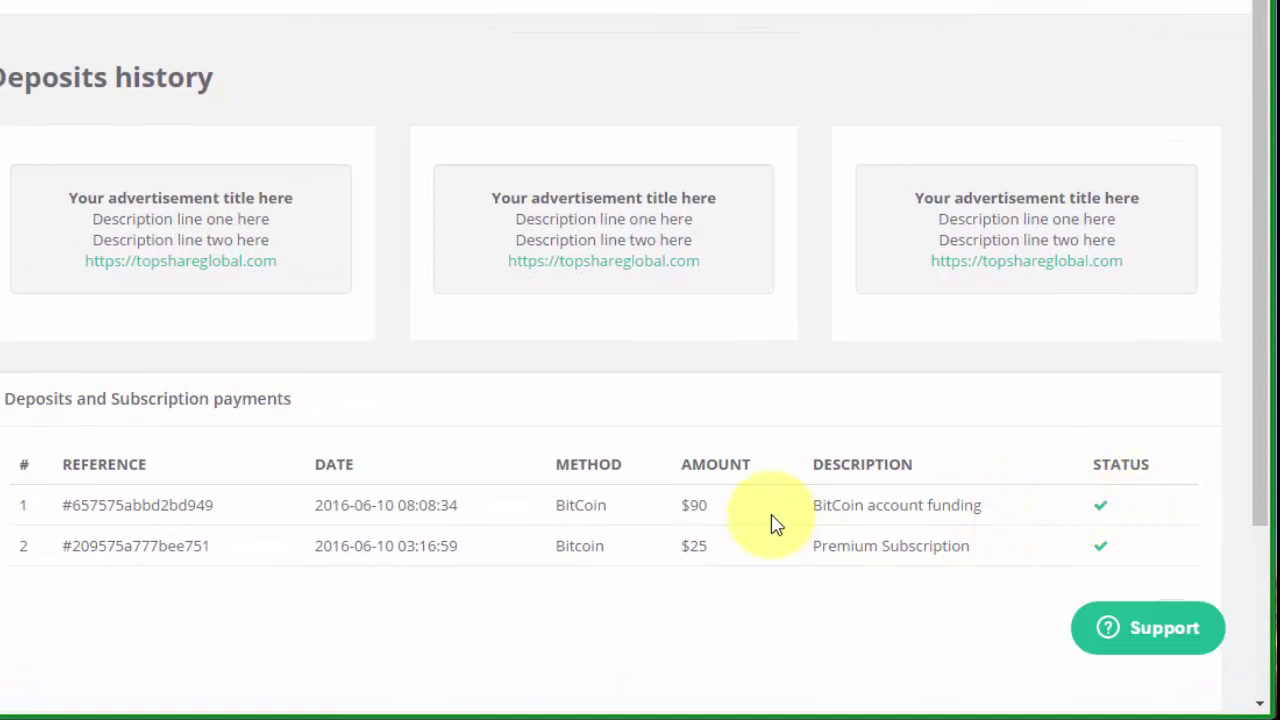
{"action": "left_click_drag", "start_coordinate": [771, 520], "coordinate": [980, 503]}
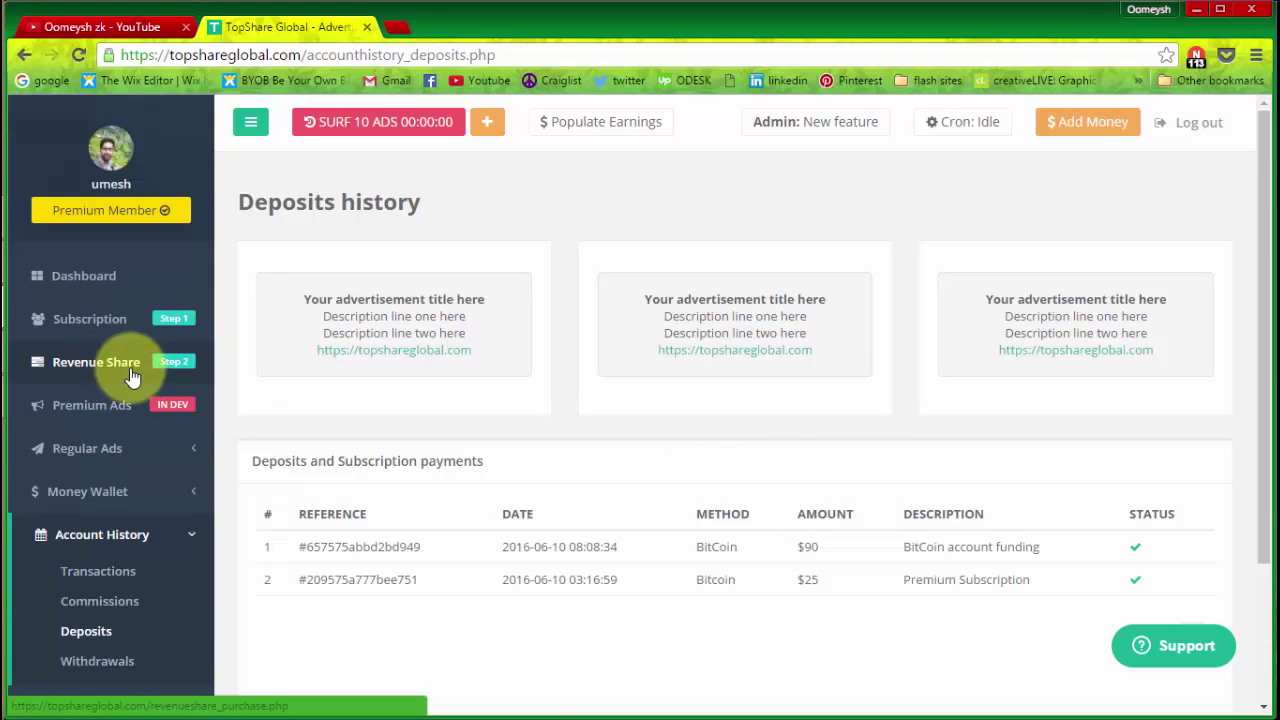
- Open Revenue Share > Purchase and check the $90 total balance
{"action": "left_click", "coordinate": [88, 370]}
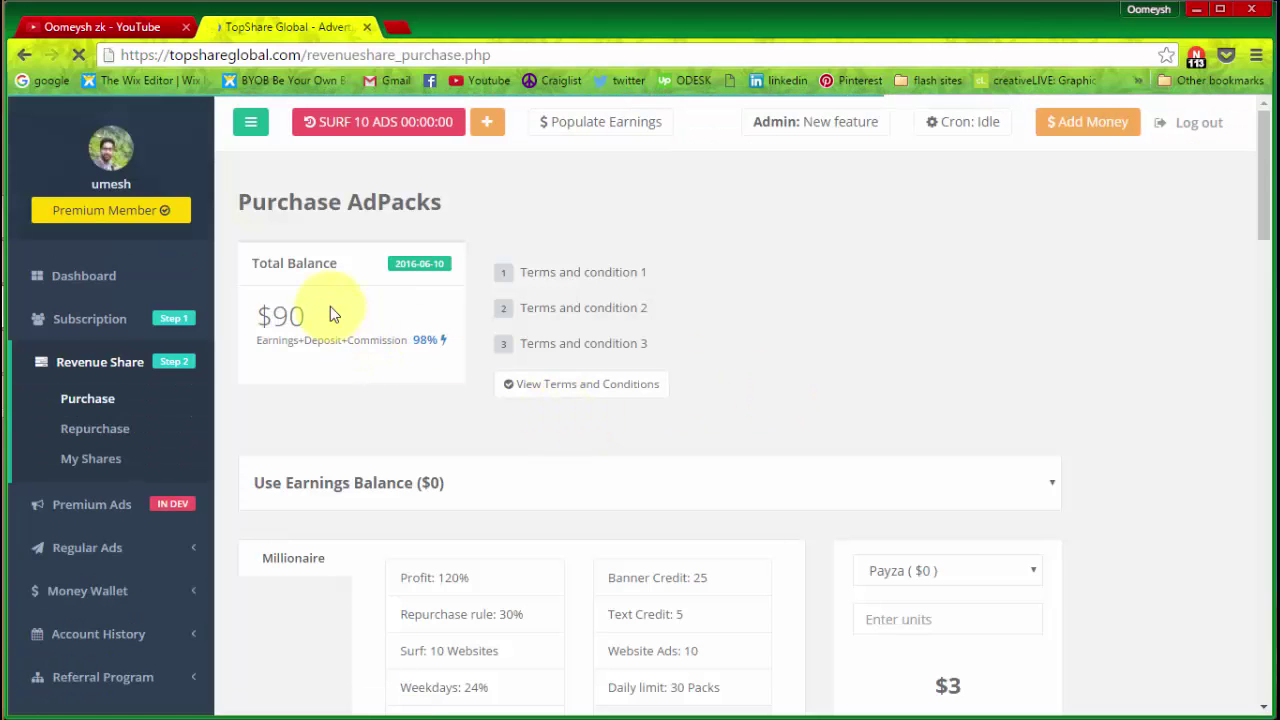
{"action": "left_click_drag", "start_coordinate": [329, 314], "coordinate": [234, 320]}
{"action": "left_click_drag", "start_coordinate": [350, 338], "coordinate": [258, 314]}
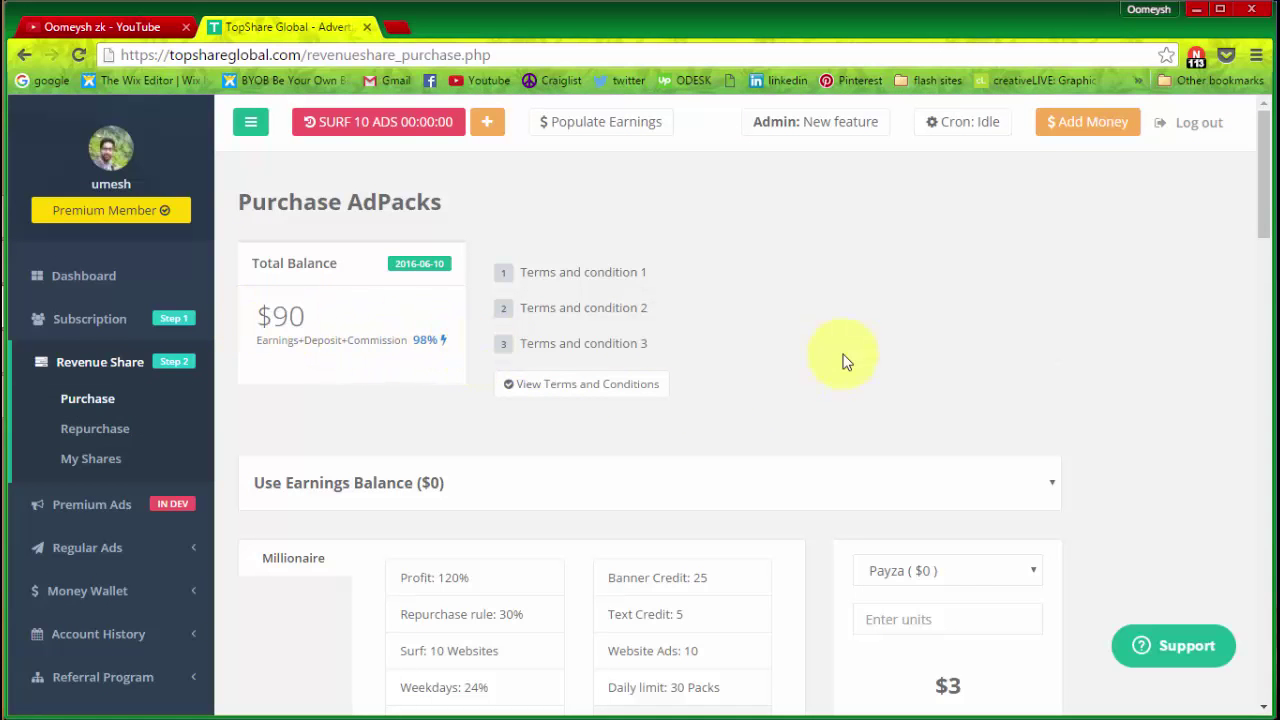
- Choose Use Deposits Balance ($90) as the balance to pay from
{"action": "scroll", "coordinate": [844, 361], "scroll_direction": "down", "scroll_amount": 1}
{"action": "scroll", "coordinate": [1115, 402], "scroll_direction": "down", "scroll_amount": 1}
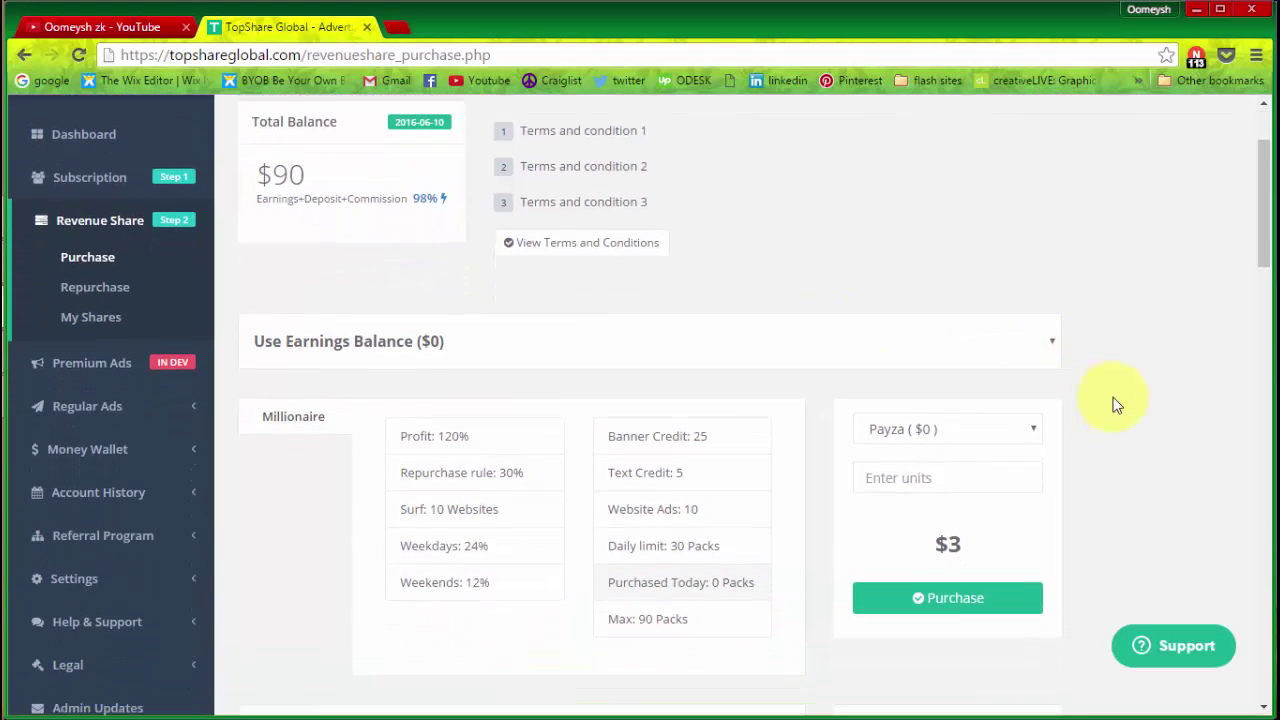
{"action": "left_click", "coordinate": [1045, 317]}
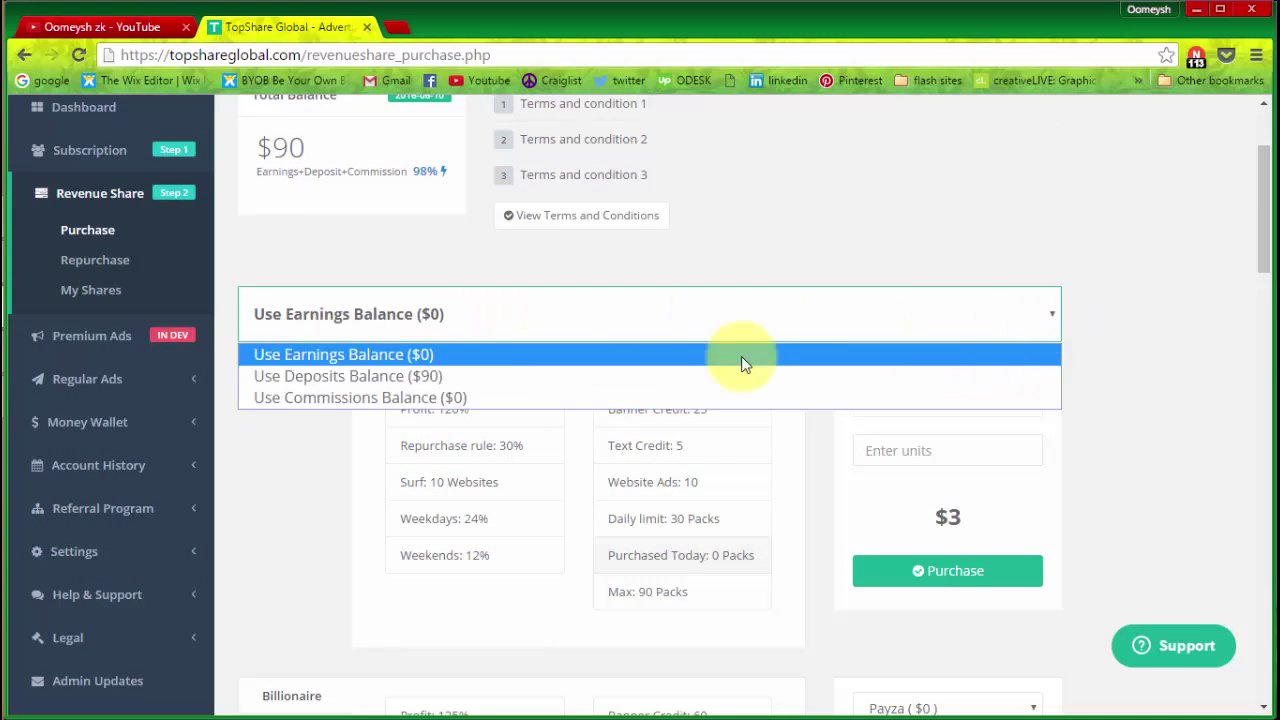
{"action": "left_click", "coordinate": [421, 379]}
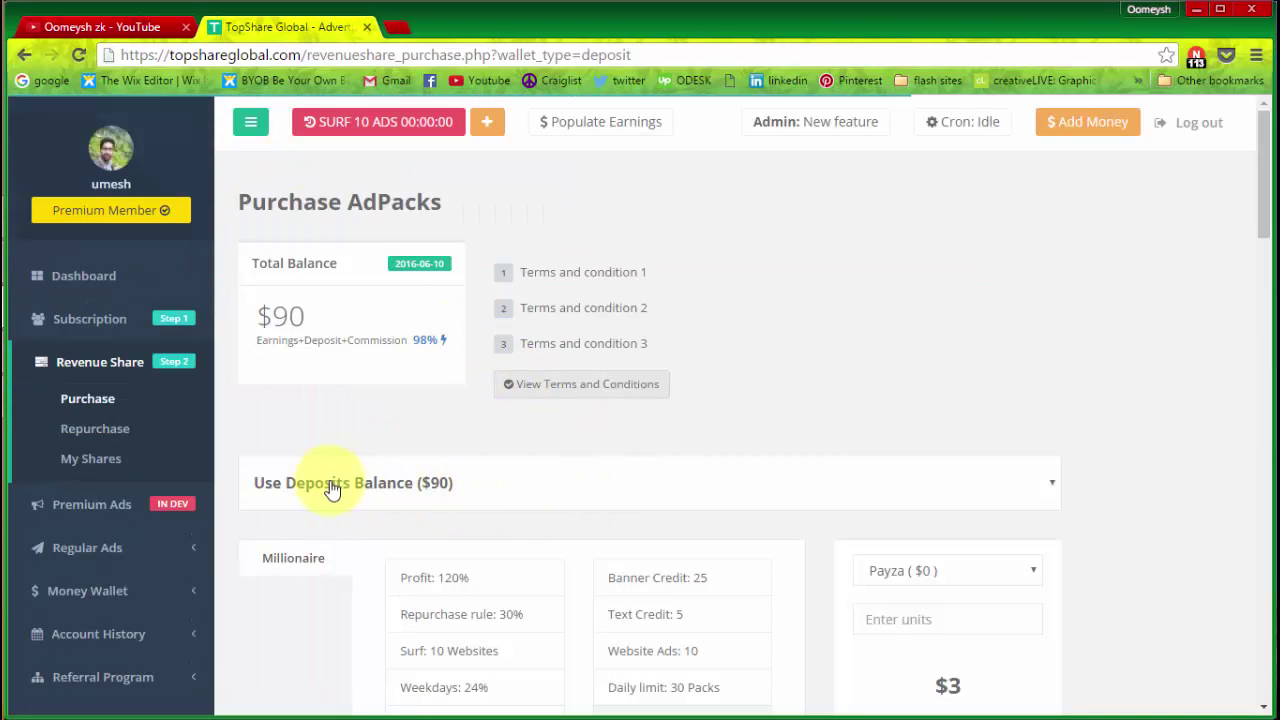
- Scroll through the AdPack plans, including the $3 Millionaire packs
{"action": "scroll", "coordinate": [854, 349], "scroll_direction": "down", "scroll_amount": 2}
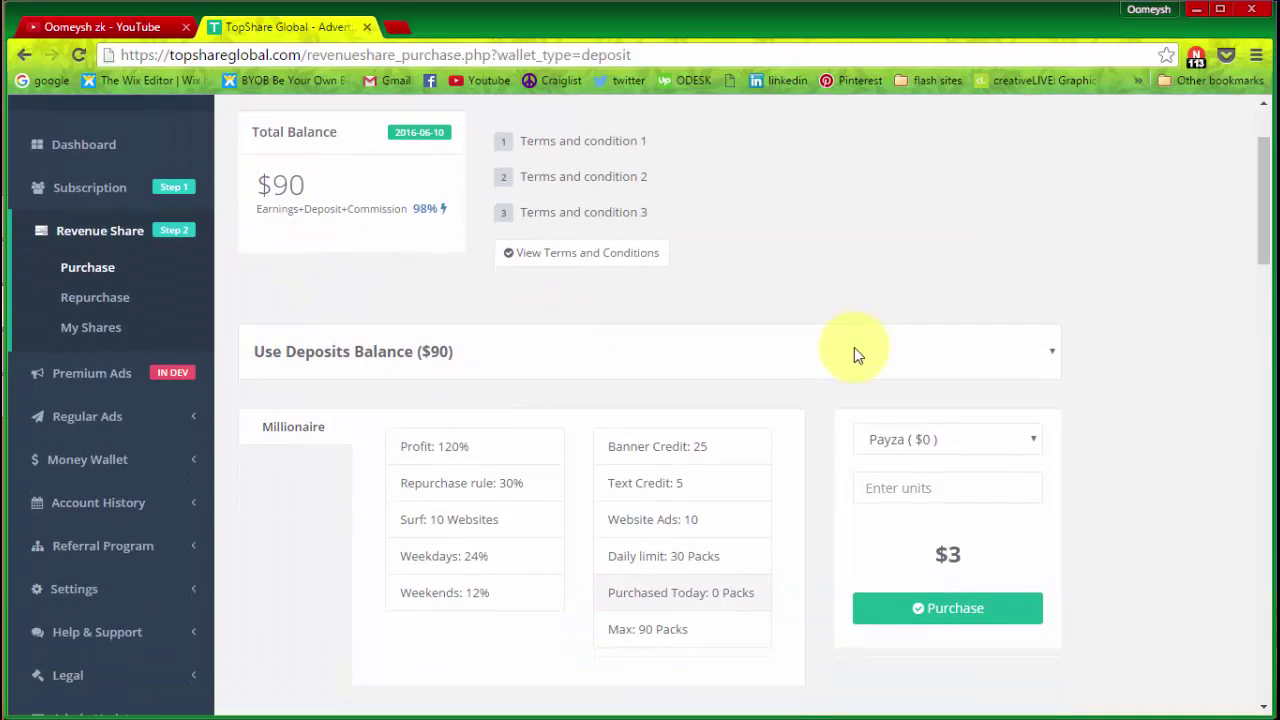
{"action": "scroll", "coordinate": [812, 360], "scroll_direction": "down", "scroll_amount": 1}
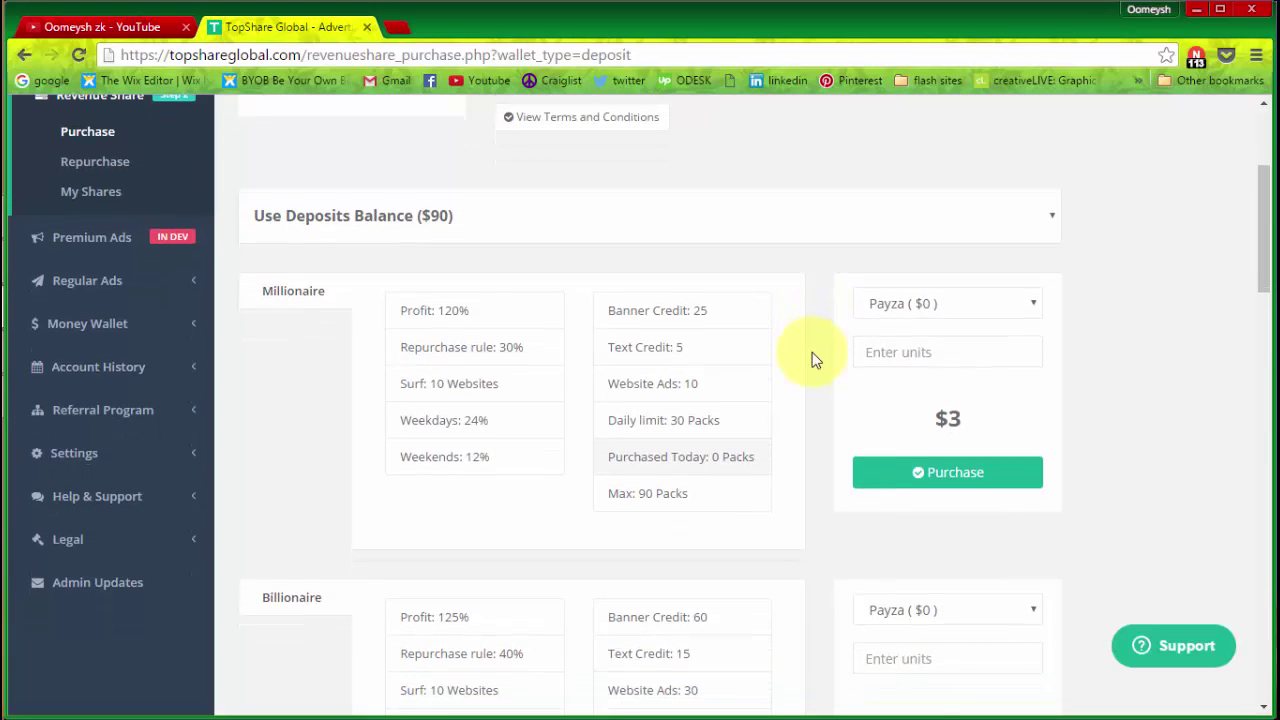
{"action": "scroll", "coordinate": [812, 360], "scroll_direction": "down", "scroll_amount": 1}
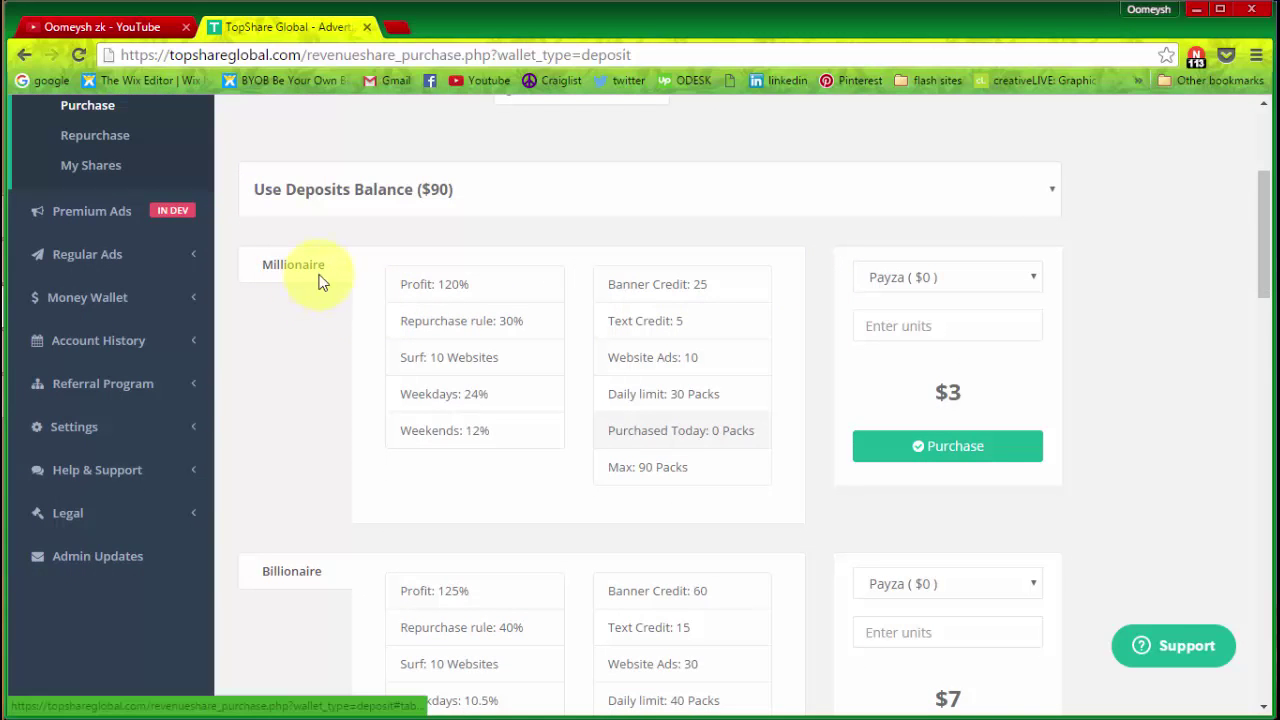
{"action": "scroll", "coordinate": [320, 278], "scroll_direction": "down", "scroll_amount": 3}
{"action": "scroll", "coordinate": [350, 314], "scroll_direction": "down", "scroll_amount": 10}
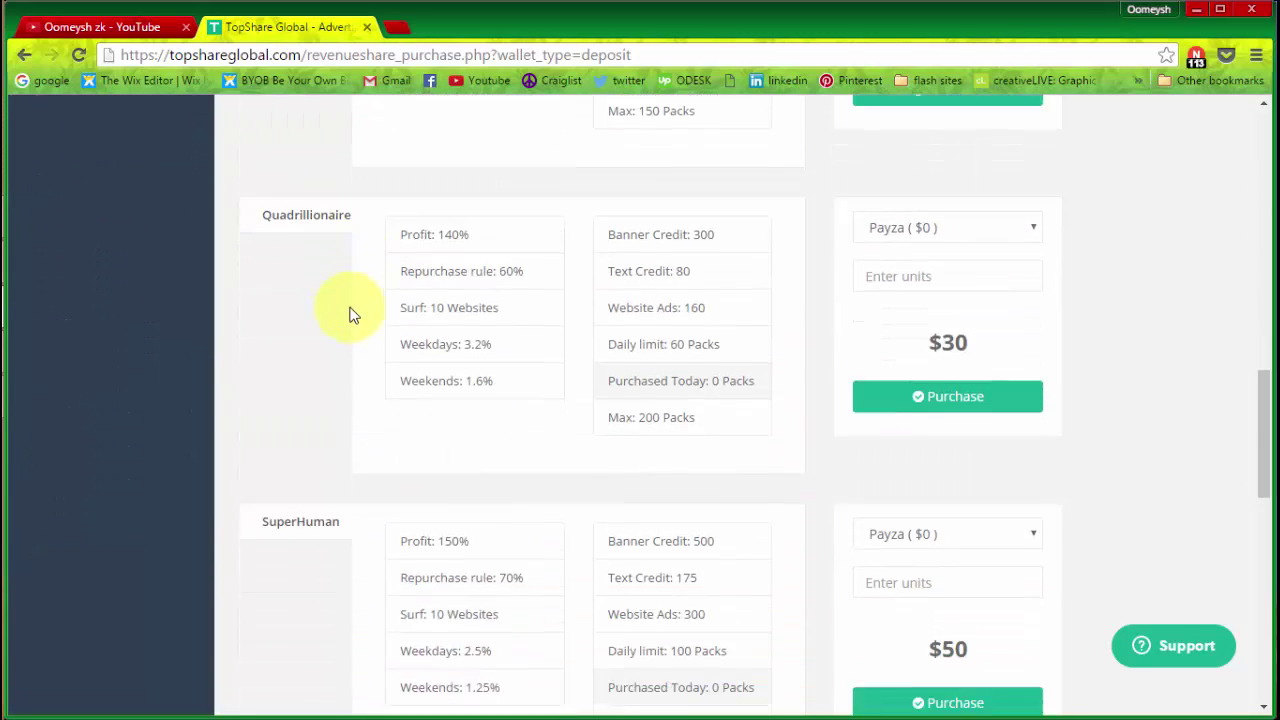
{"action": "scroll", "coordinate": [435, 257], "scroll_direction": "up", "scroll_amount": 8}
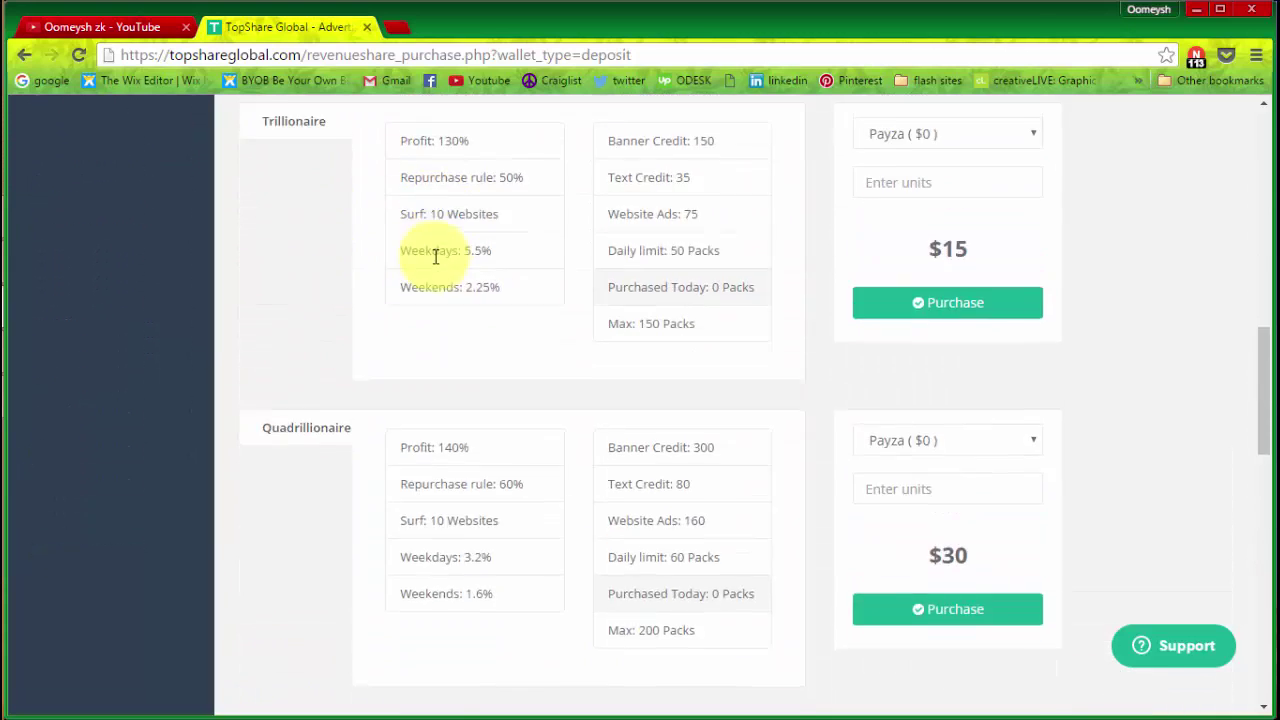
{"action": "scroll", "coordinate": [878, 507], "scroll_direction": "down", "scroll_amount": 4}
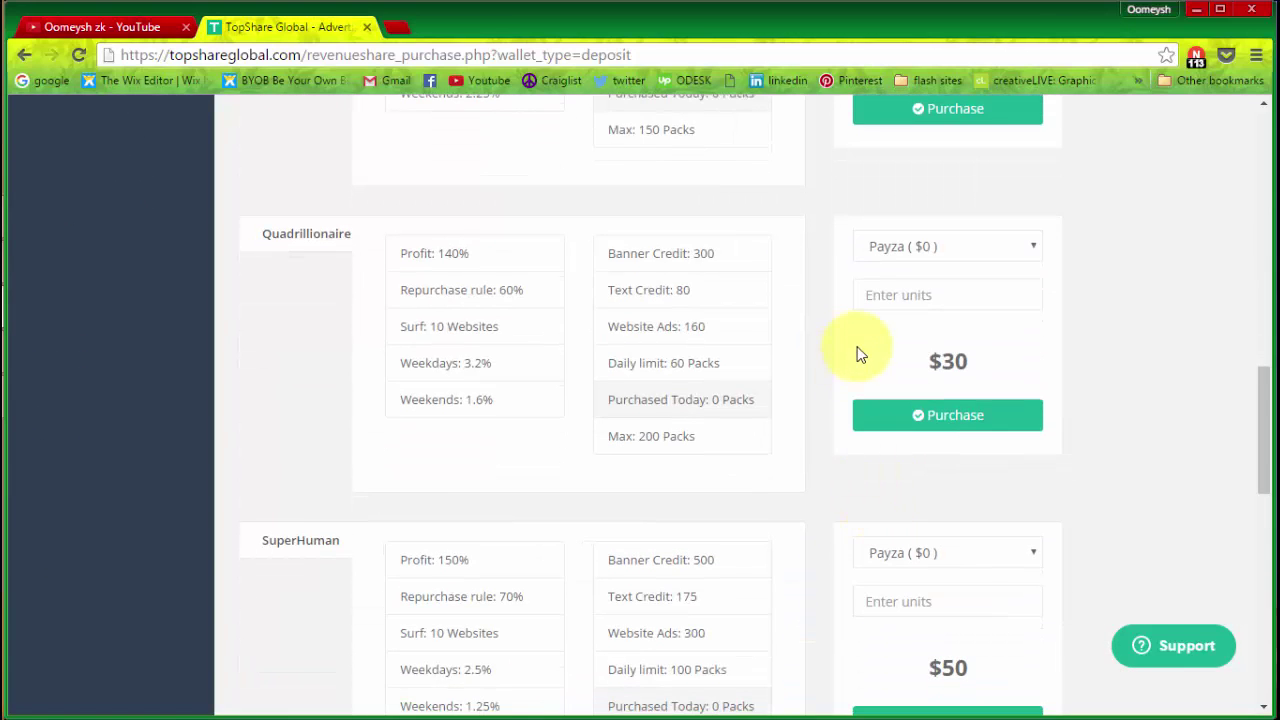
{"action": "scroll", "coordinate": [857, 349], "scroll_direction": "down", "scroll_amount": 3}
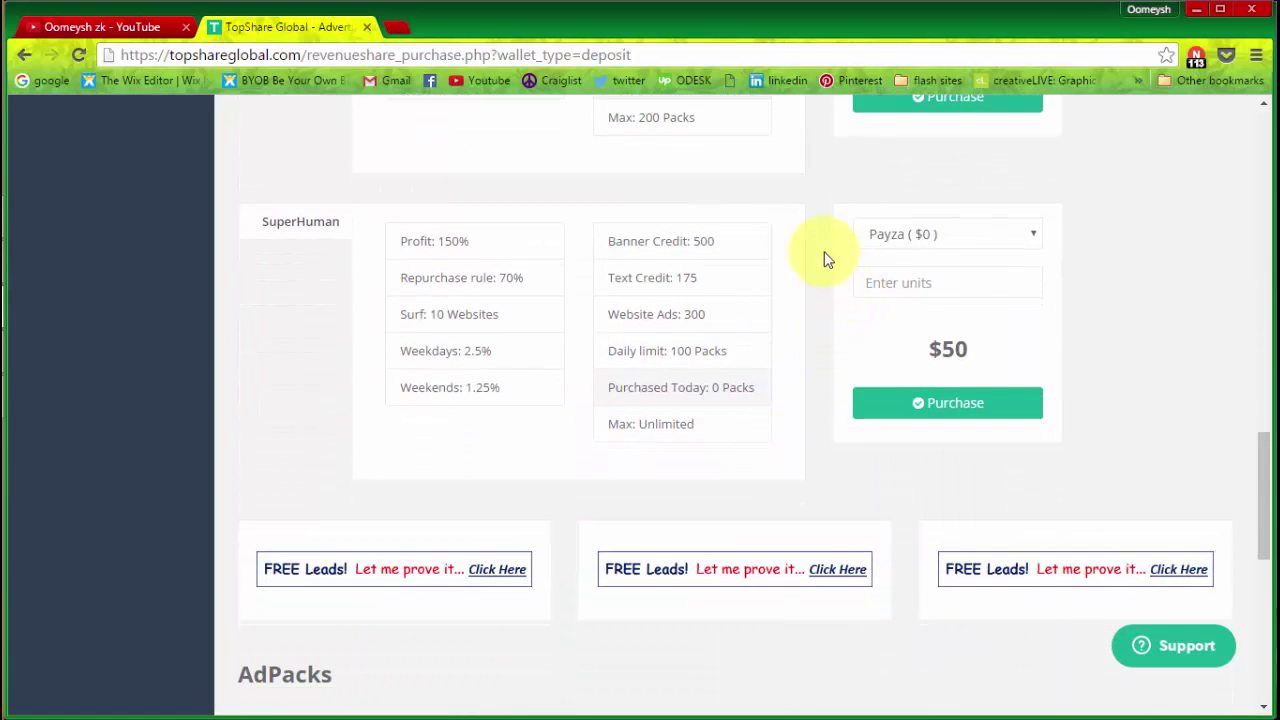
{"action": "scroll", "coordinate": [1133, 330], "scroll_direction": "up", "scroll_amount": 13}
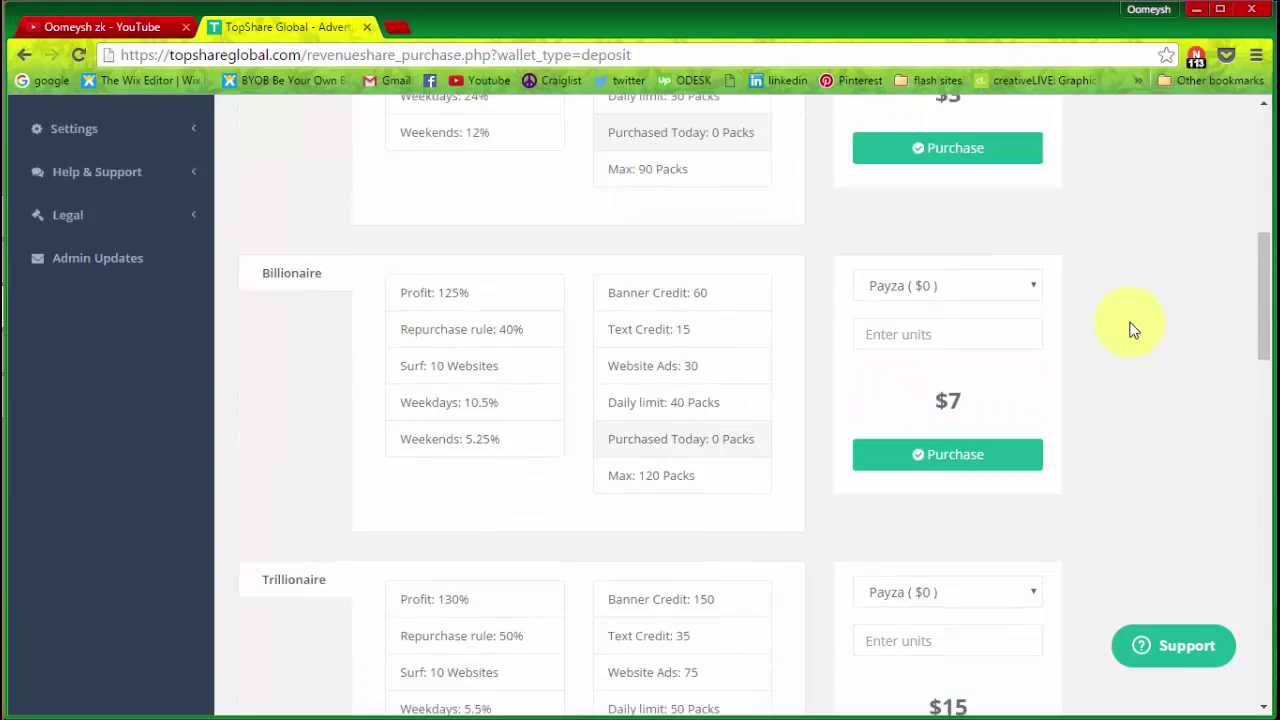
{"action": "scroll", "coordinate": [1133, 330], "scroll_direction": "down", "scroll_amount": 5}
{"action": "scroll", "coordinate": [1133, 330], "scroll_direction": "down", "scroll_amount": 9}
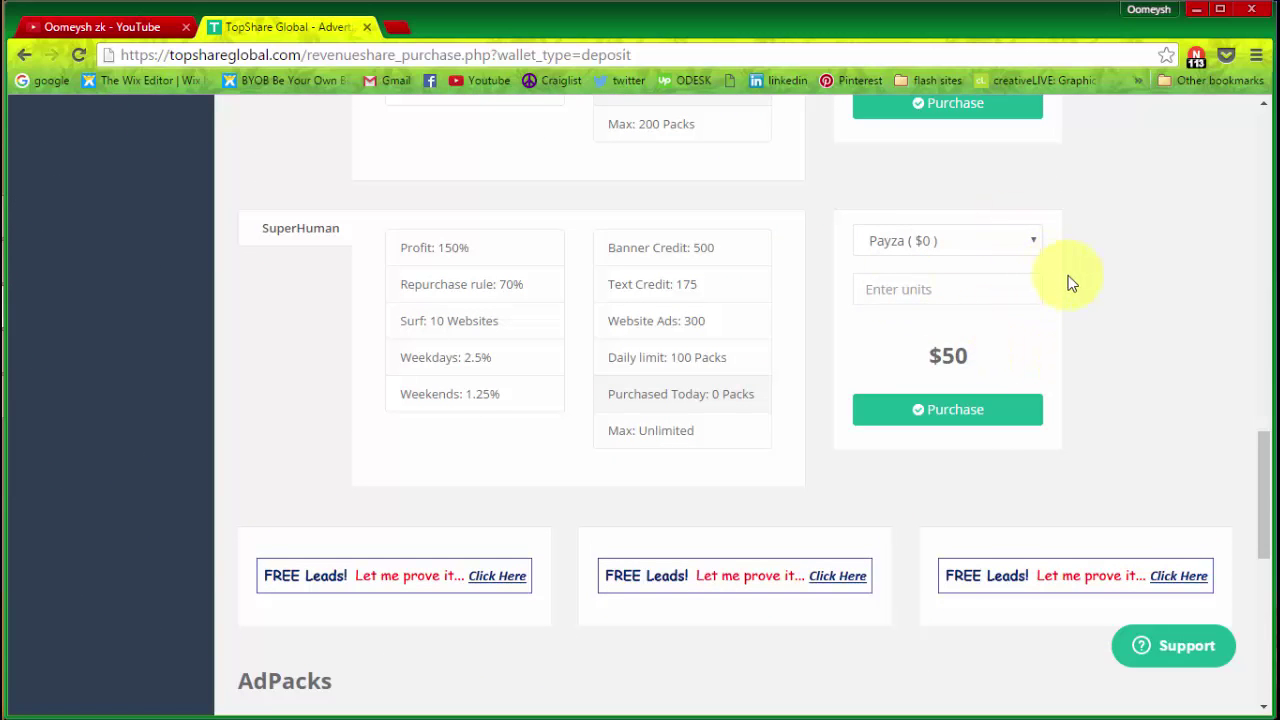
{"action": "scroll", "coordinate": [1101, 313], "scroll_direction": "up", "scroll_amount": 10}
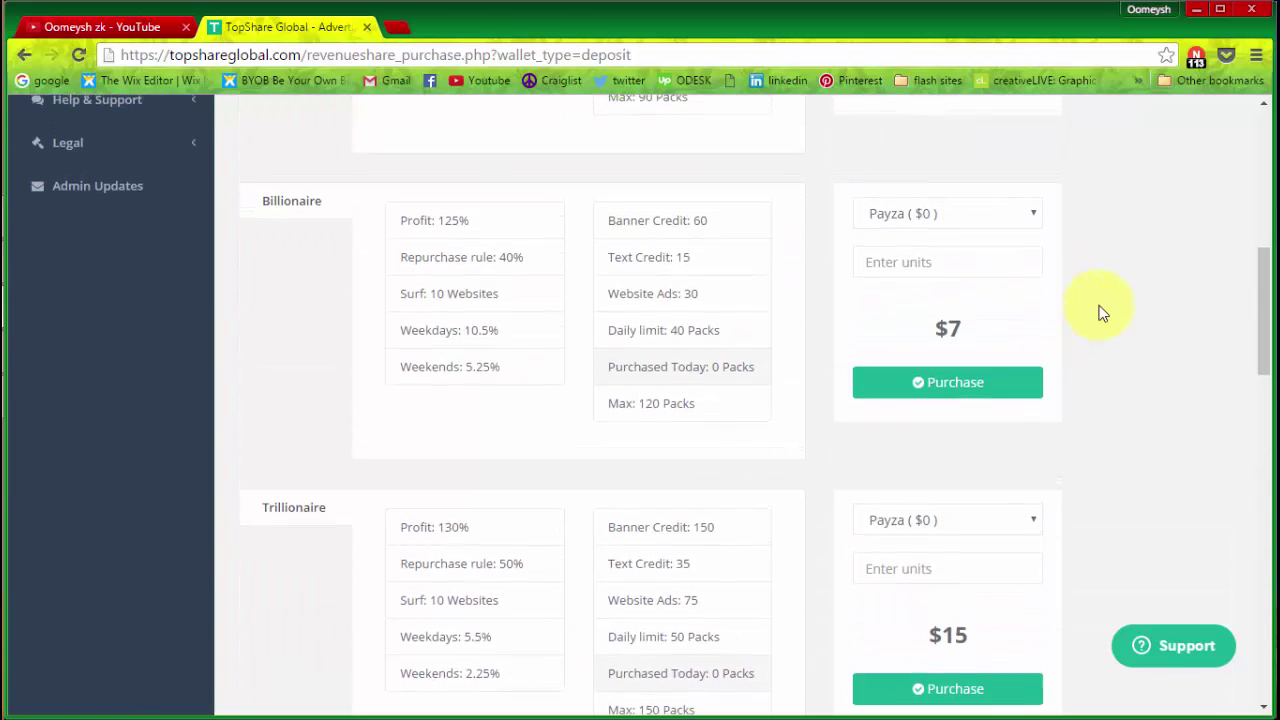
{"action": "scroll", "coordinate": [1101, 313], "scroll_direction": "up", "scroll_amount": 2}
{"action": "scroll", "coordinate": [1063, 322], "scroll_direction": "down", "scroll_amount": 1}
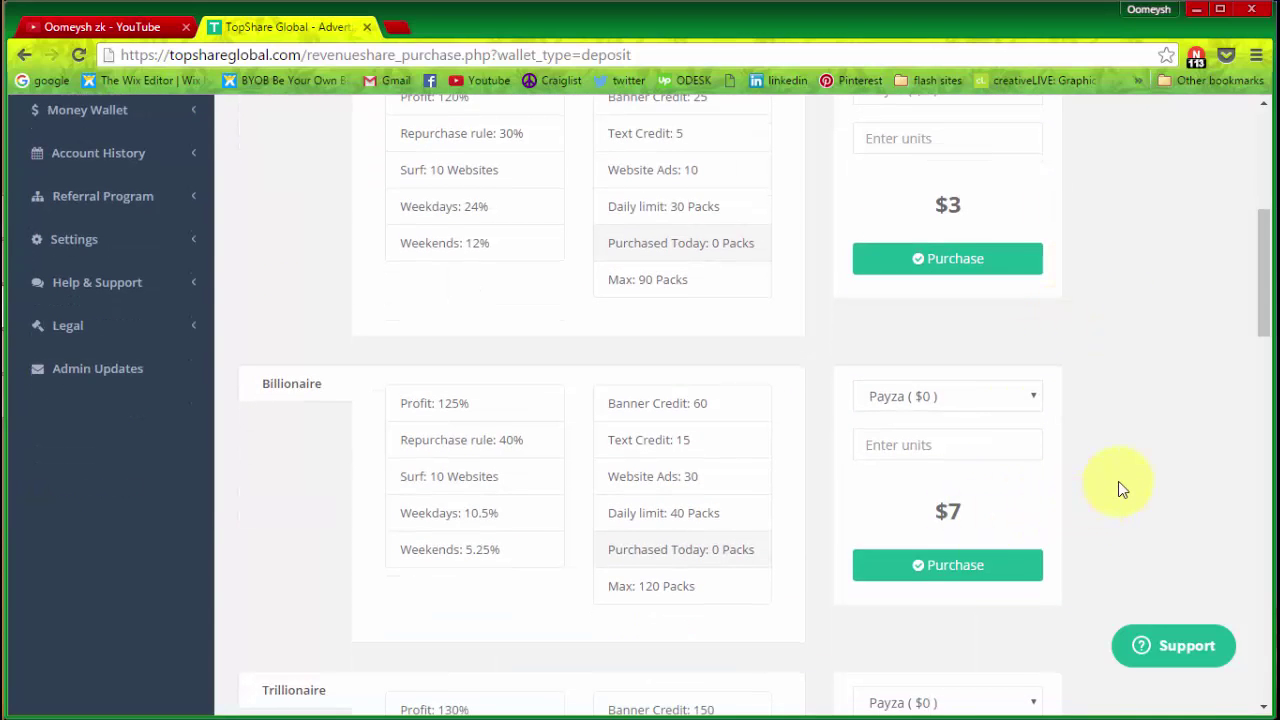
{"action": "scroll", "coordinate": [1120, 488], "scroll_direction": "up", "scroll_amount": 2}
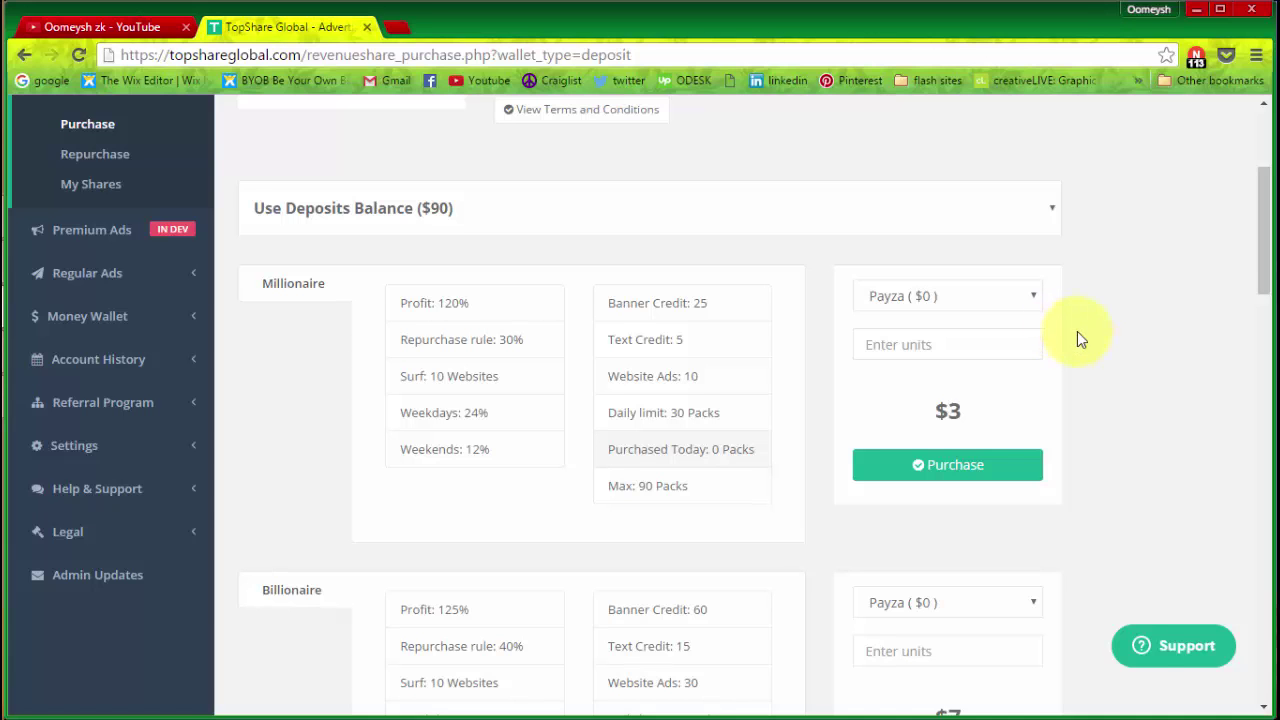
{"action": "scroll", "coordinate": [1077, 331], "scroll_direction": "up", "scroll_amount": 1}
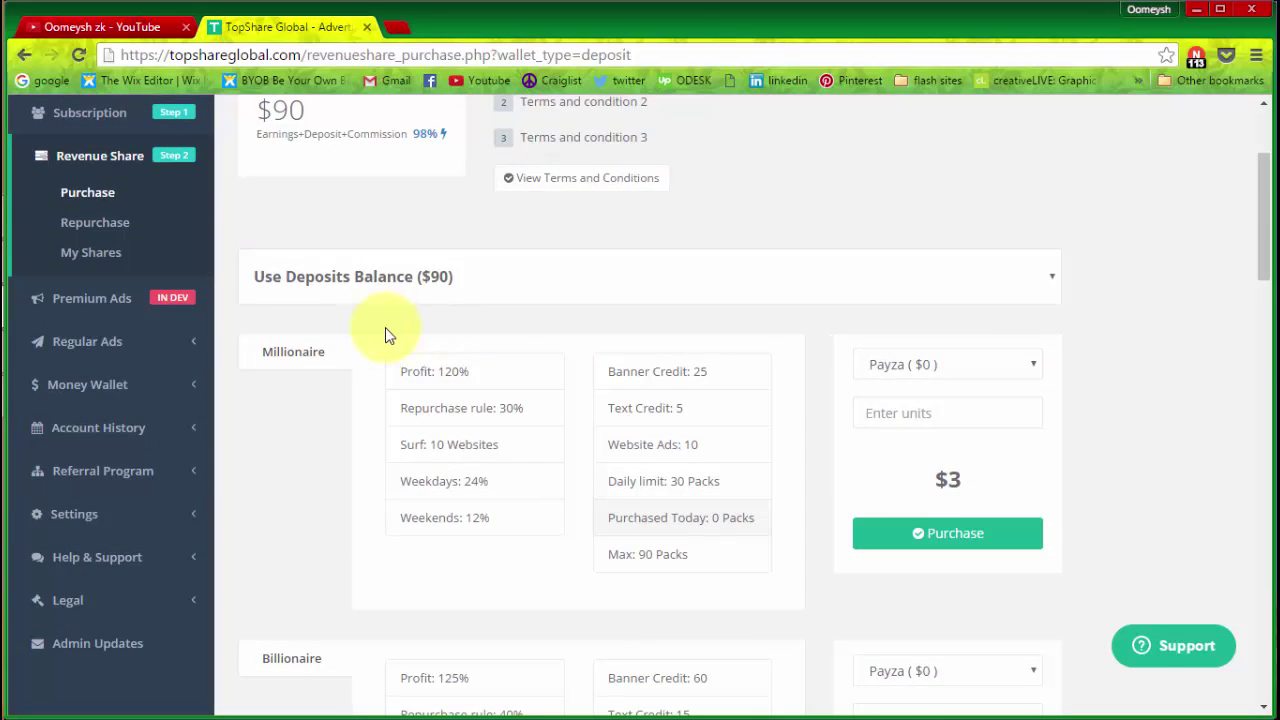
{"action": "scroll", "coordinate": [385, 327], "scroll_direction": "up", "scroll_amount": 1}
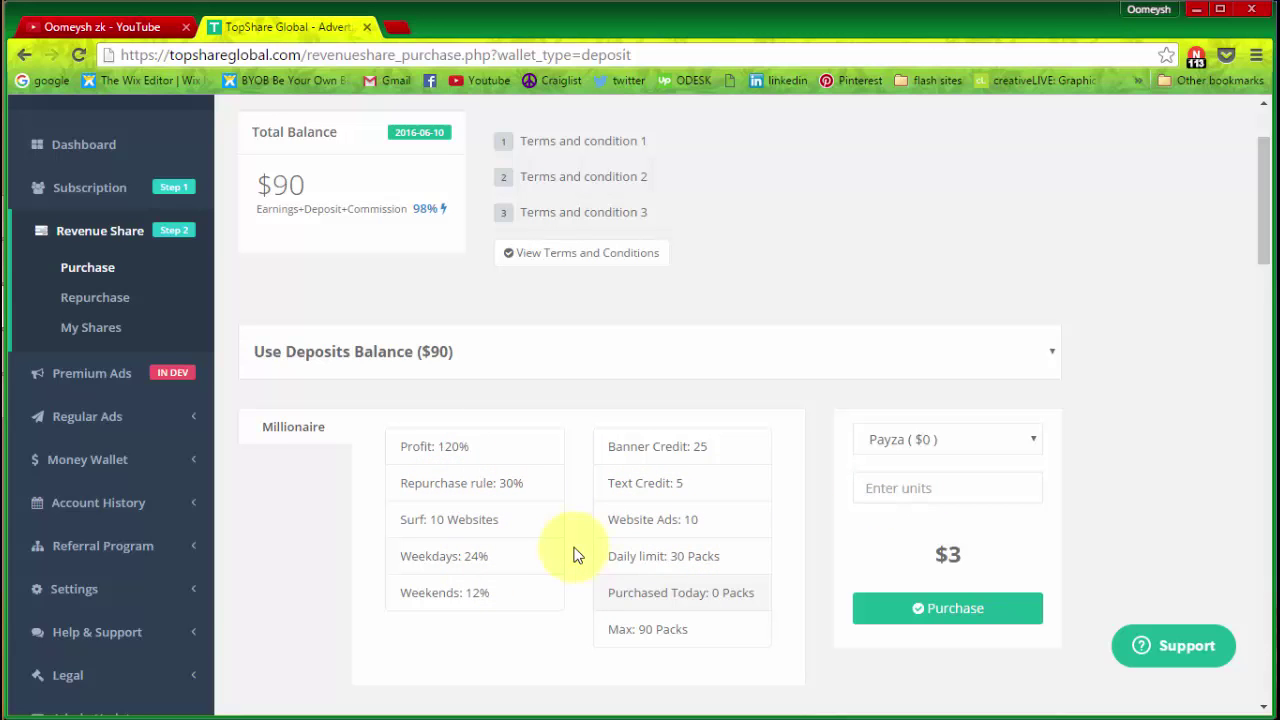
- Review the Millionaire pack terms: Profit 120%, Repurchase rule 30%, Daily limit 30 Packs
{"action": "left_click_drag", "start_coordinate": [524, 485], "coordinate": [400, 488]}
{"action": "left_click_drag", "start_coordinate": [476, 452], "coordinate": [398, 447]}
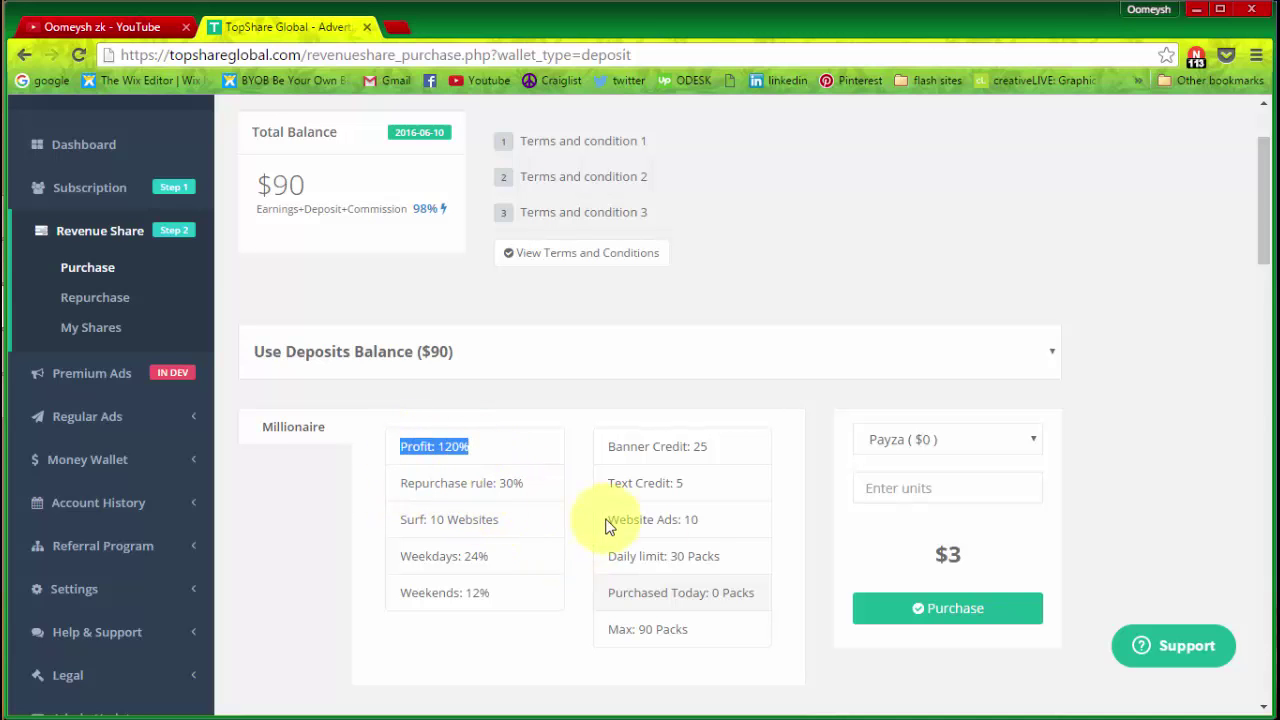
{"action": "left_click_drag", "start_coordinate": [606, 558], "coordinate": [741, 570]}
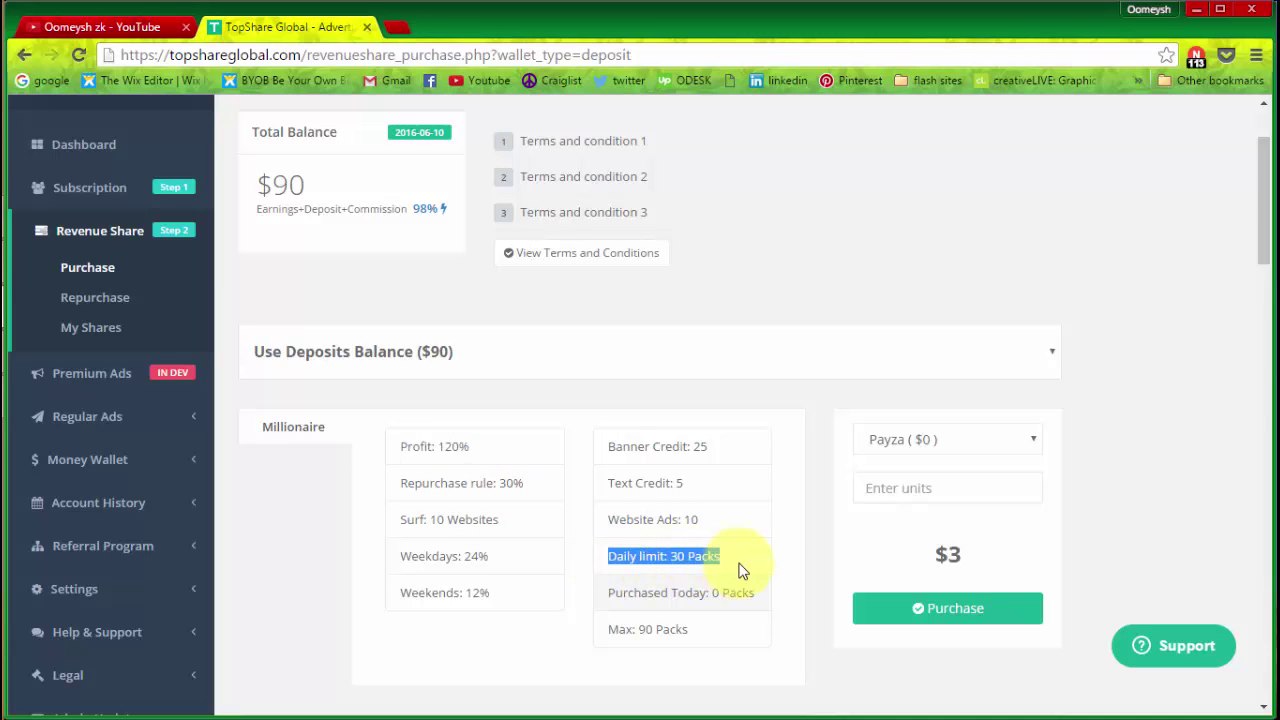
{"action": "left_click", "coordinate": [741, 570]}
- Enter 30 Millionaire units and submit the $90 purchase, which fails with error E141
{"action": "left_click", "coordinate": [910, 487]}
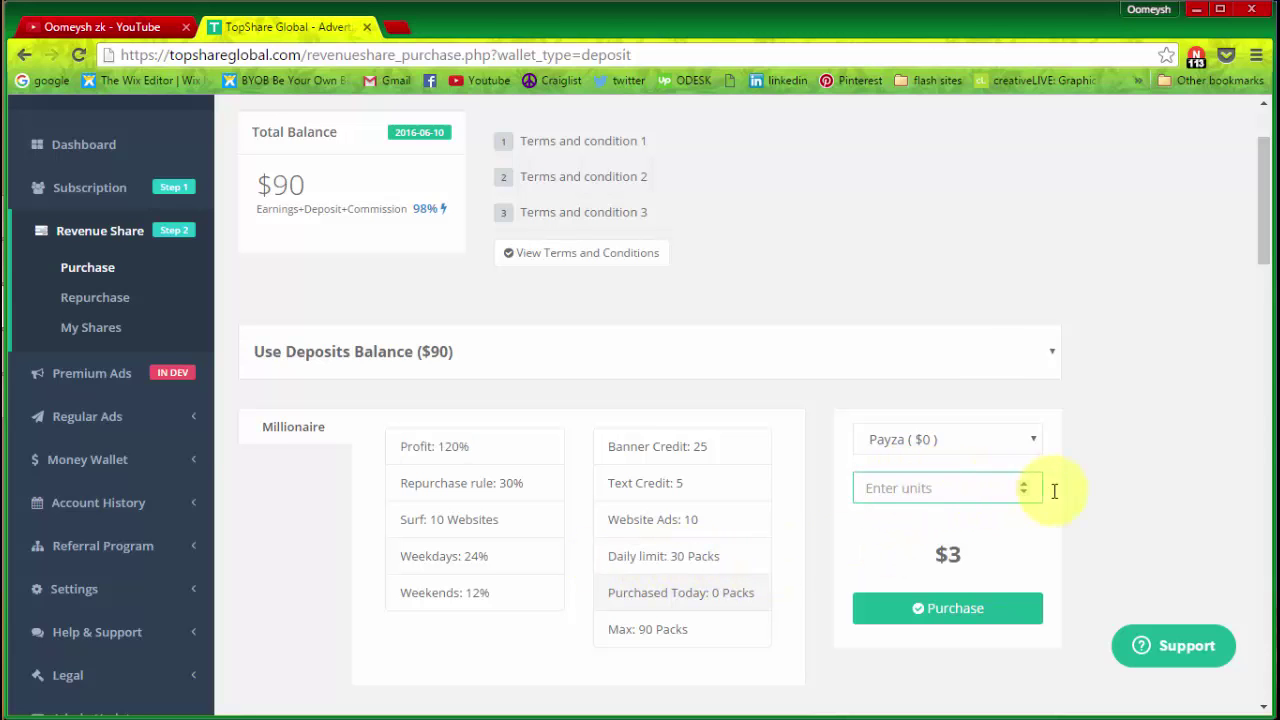
{"action": "type", "text": "30"}
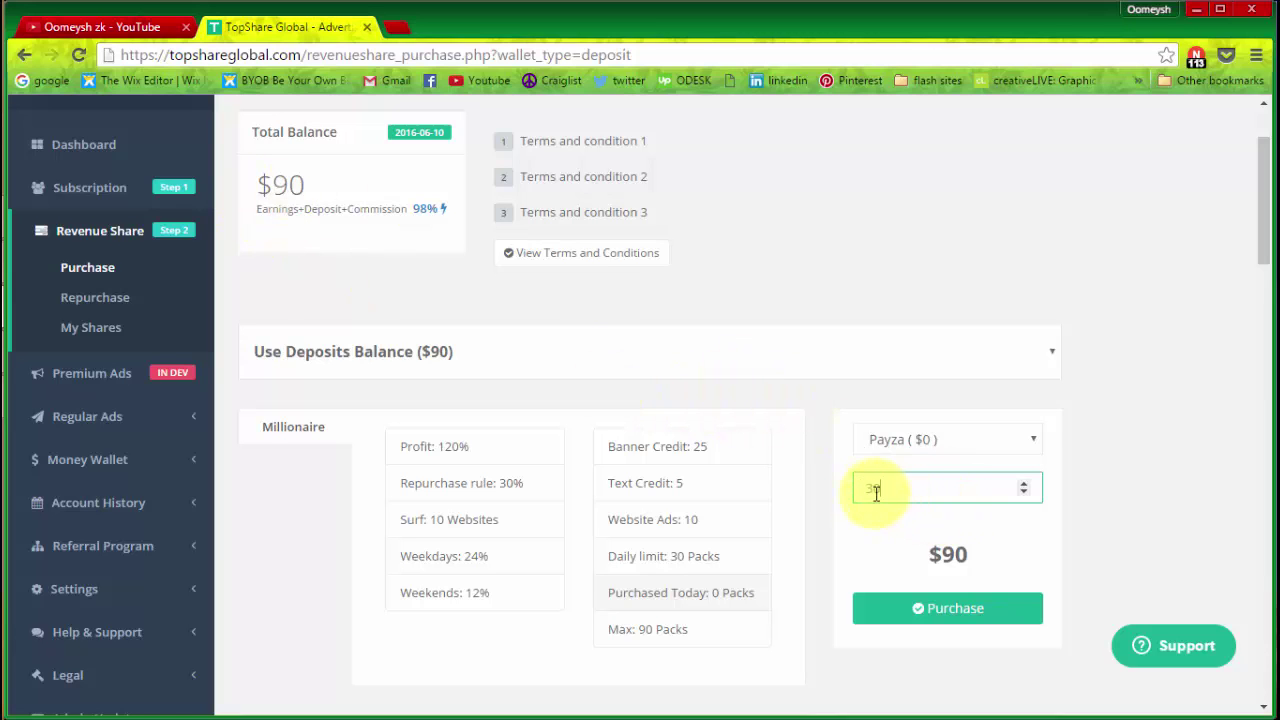
{"action": "left_click", "coordinate": [1095, 497]}
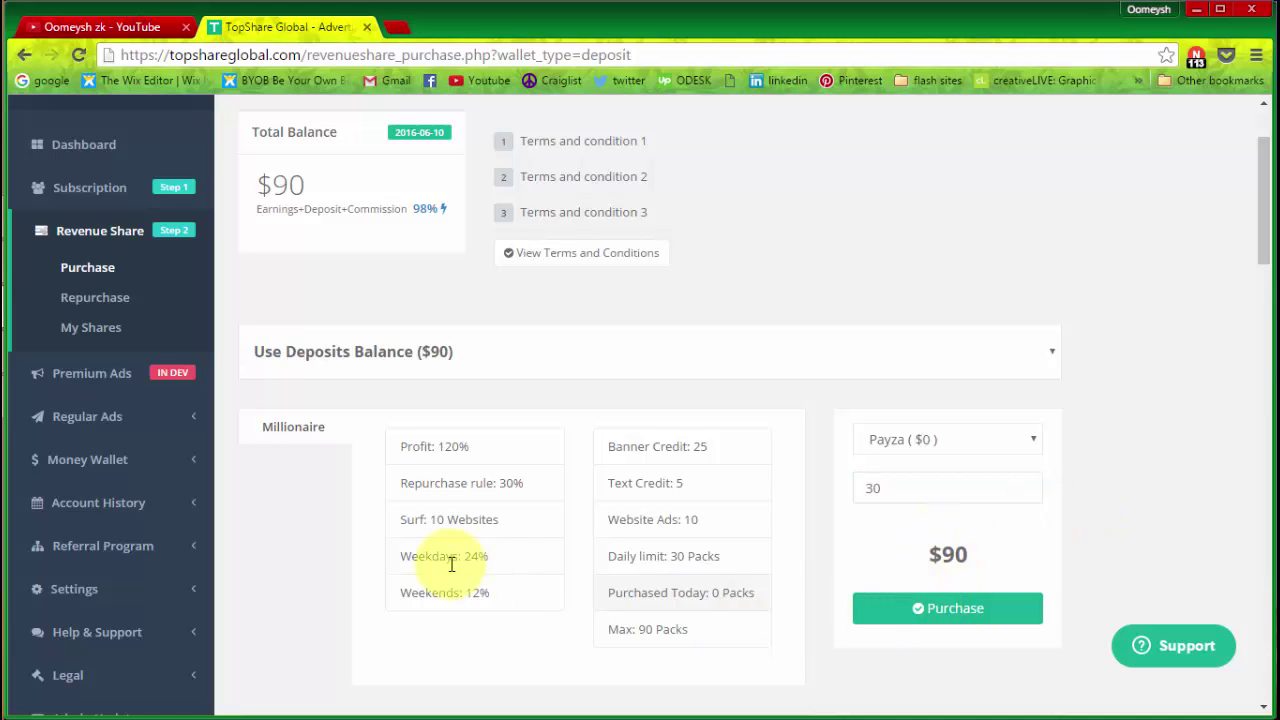
{"action": "left_click_drag", "start_coordinate": [420, 560], "coordinate": [369, 601]}
{"action": "left_click", "coordinate": [493, 562]}
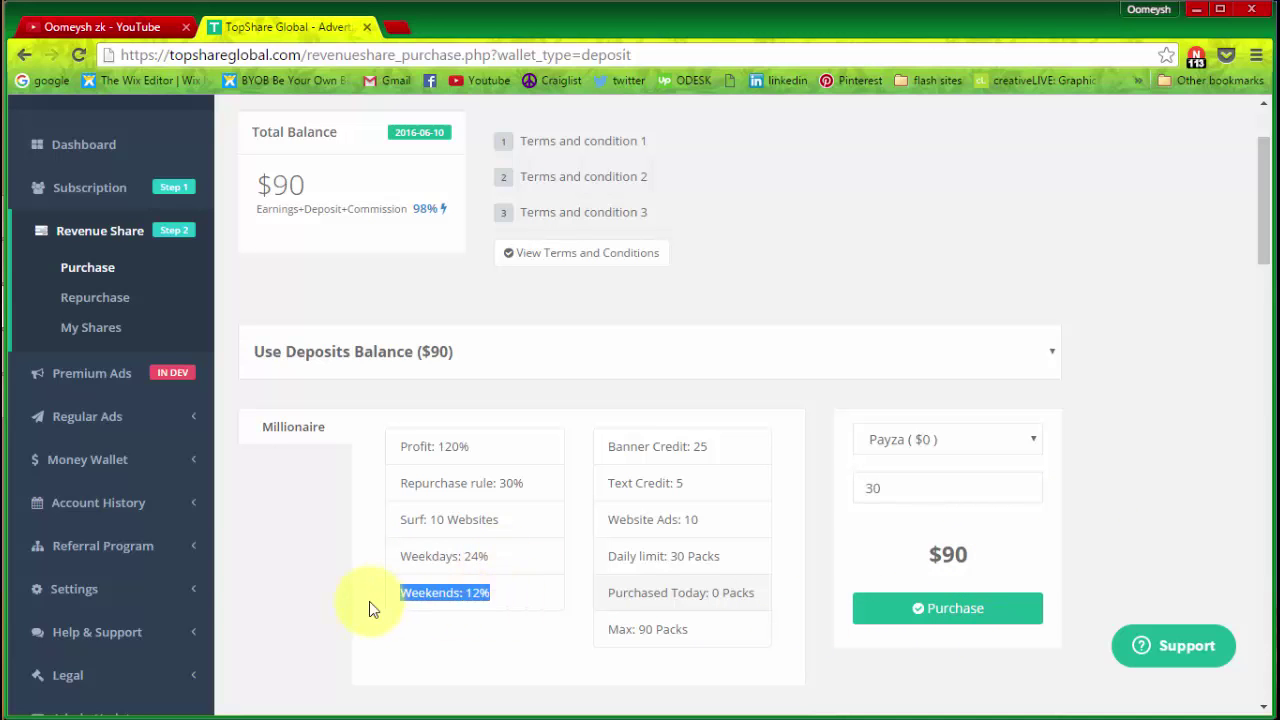
{"action": "left_click", "coordinate": [306, 580]}
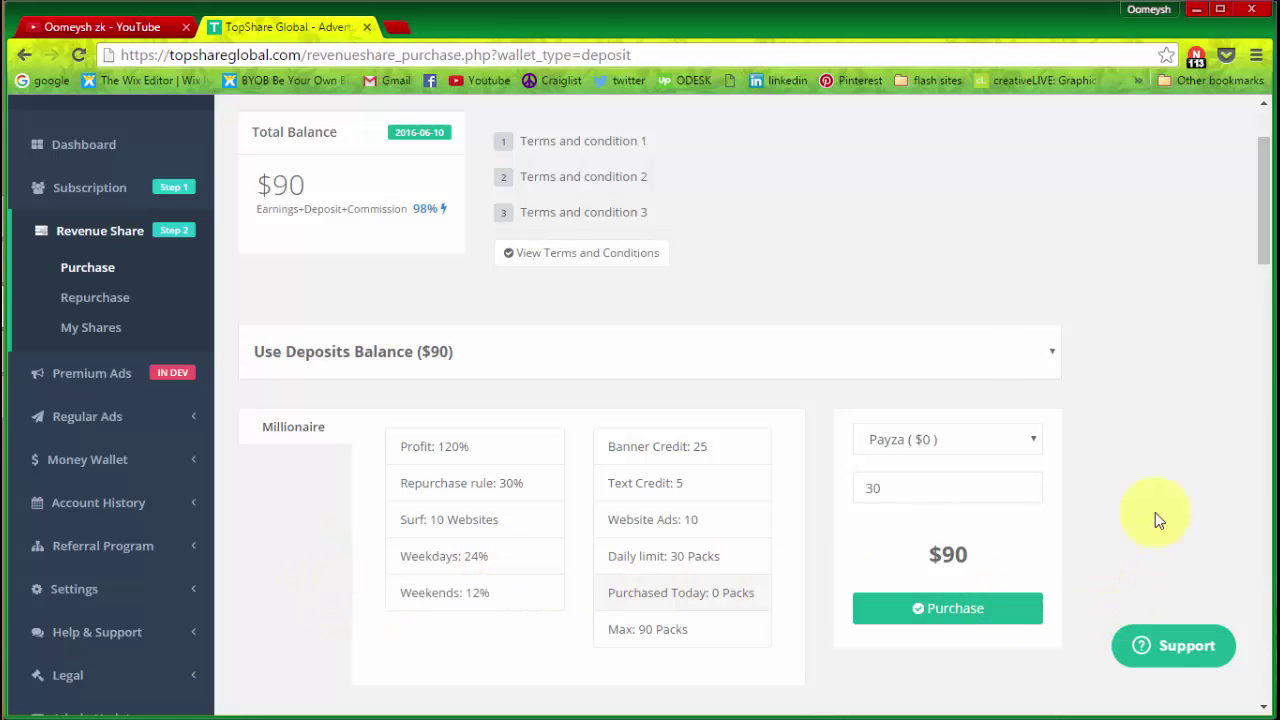
{"action": "left_click_drag", "start_coordinate": [1150, 515], "coordinate": [932, 622]}
{"action": "left_click", "coordinate": [932, 622]}
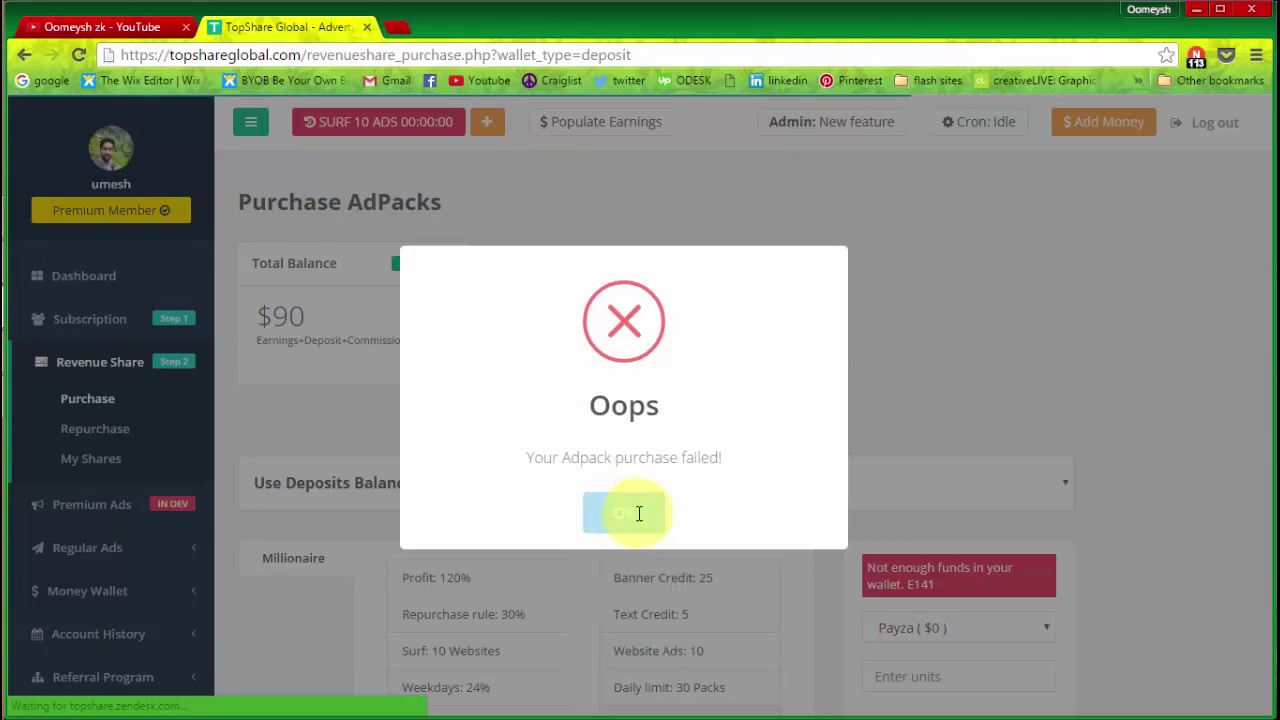
- Dismiss the Oops message and switch the payment source to Use Commissions Balance
{"action": "left_click", "coordinate": [638, 513]}
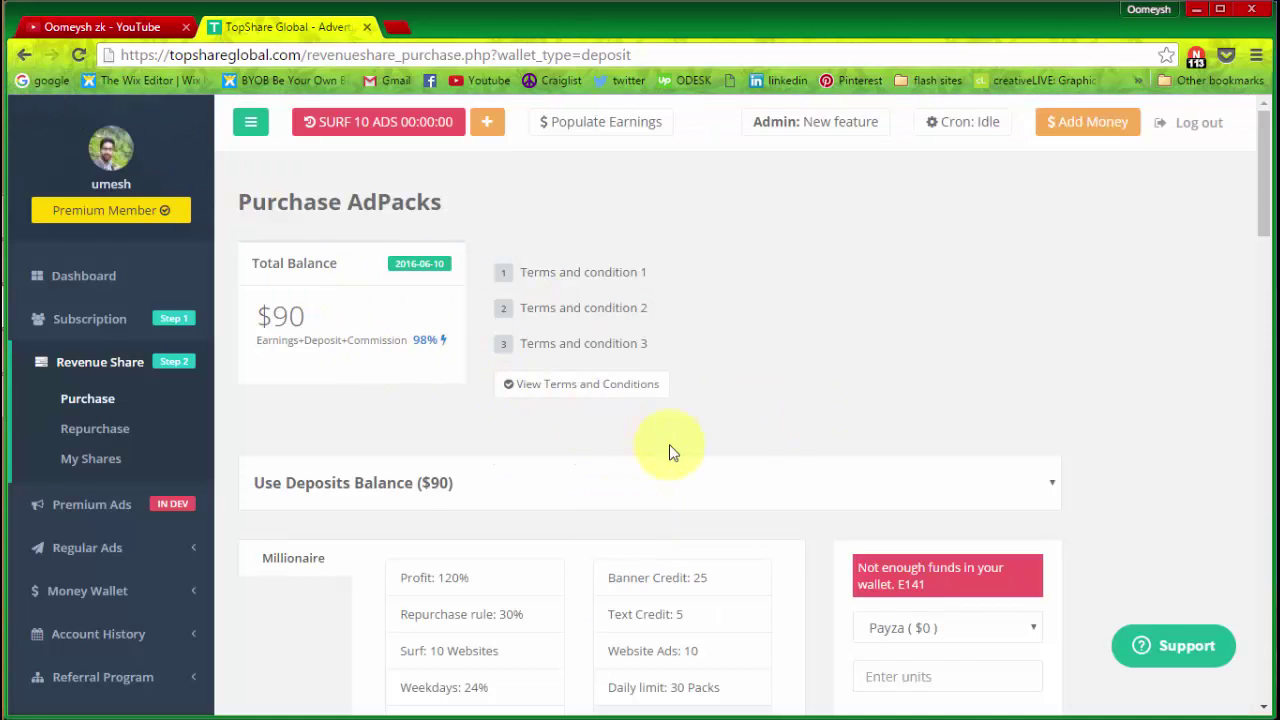
{"action": "scroll", "coordinate": [677, 449], "scroll_direction": "down", "scroll_amount": 3}
{"action": "left_click", "coordinate": [902, 328]}
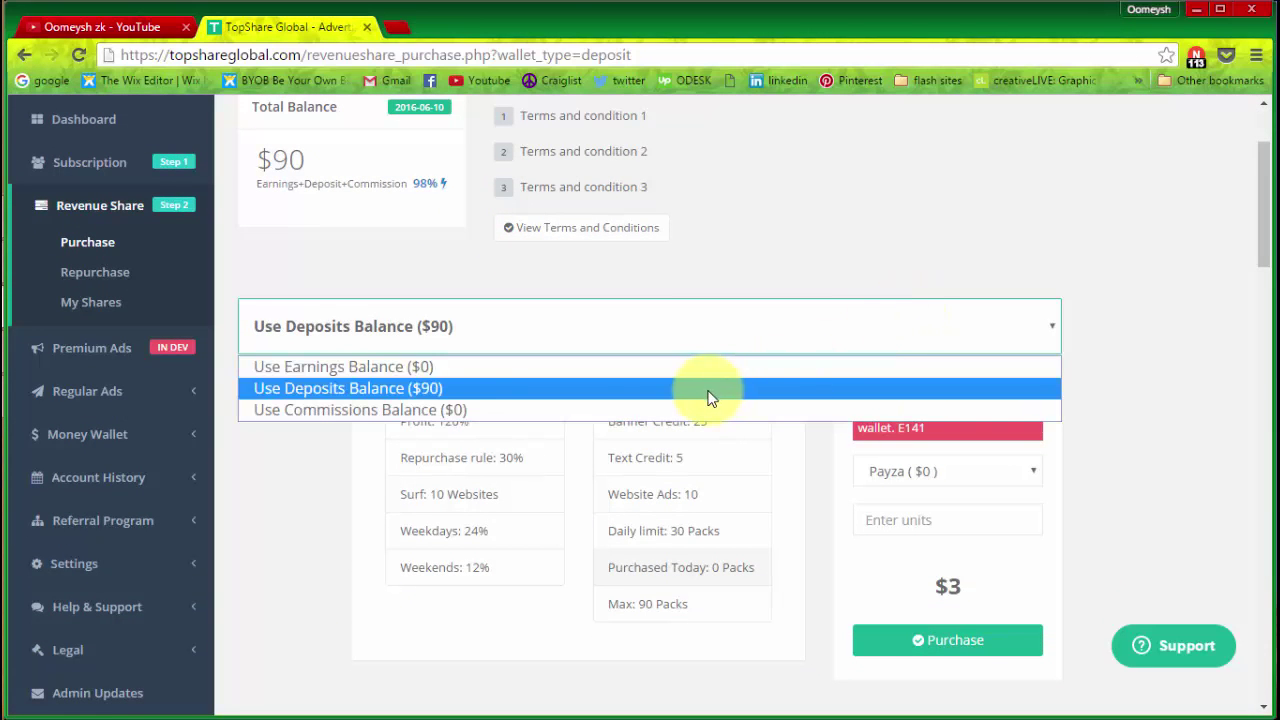
{"action": "left_click", "coordinate": [638, 406]}
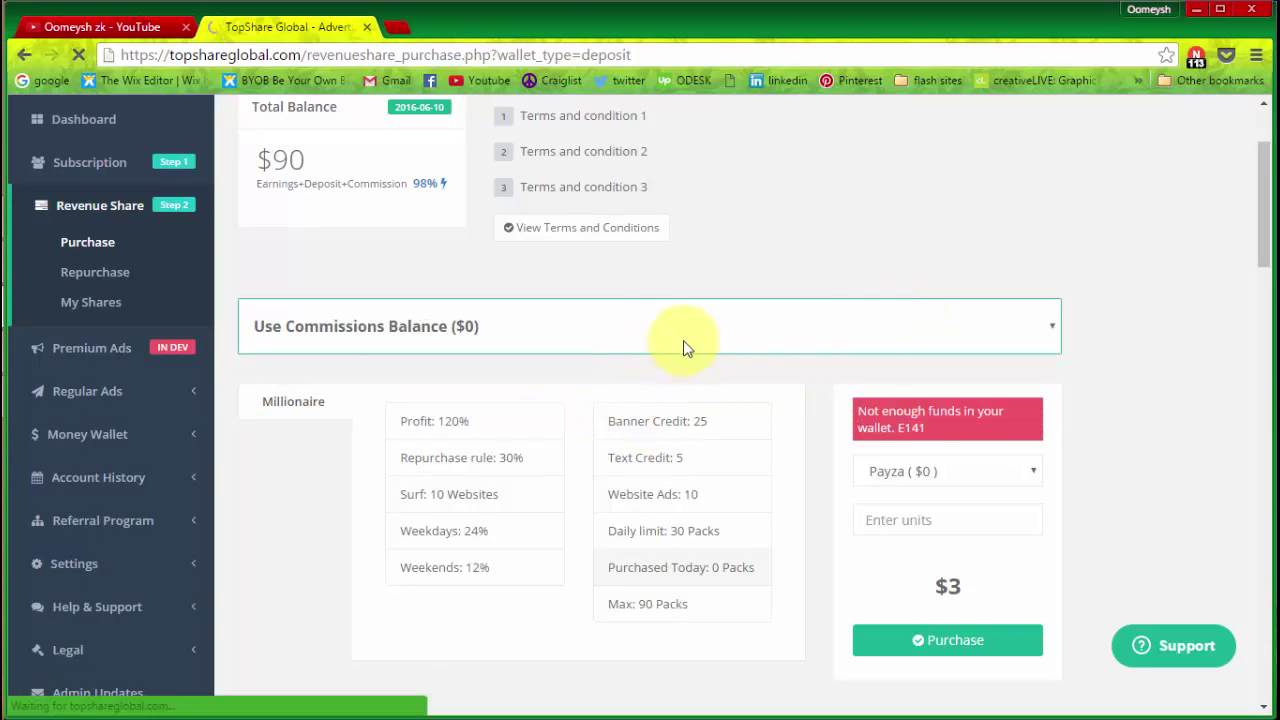
- Switch the payment source back to Use Deposits Balance ($90)
{"action": "scroll", "coordinate": [857, 400], "scroll_direction": "down", "scroll_amount": 3}
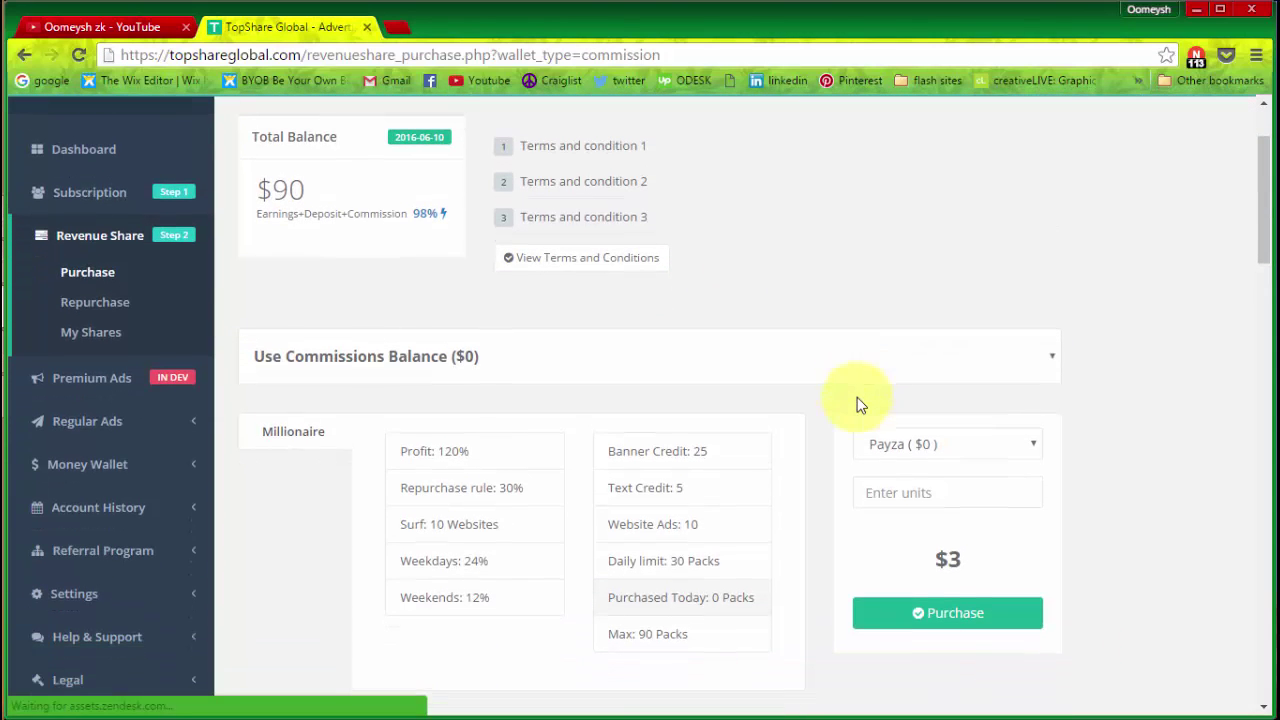
{"action": "left_click", "coordinate": [674, 365]}
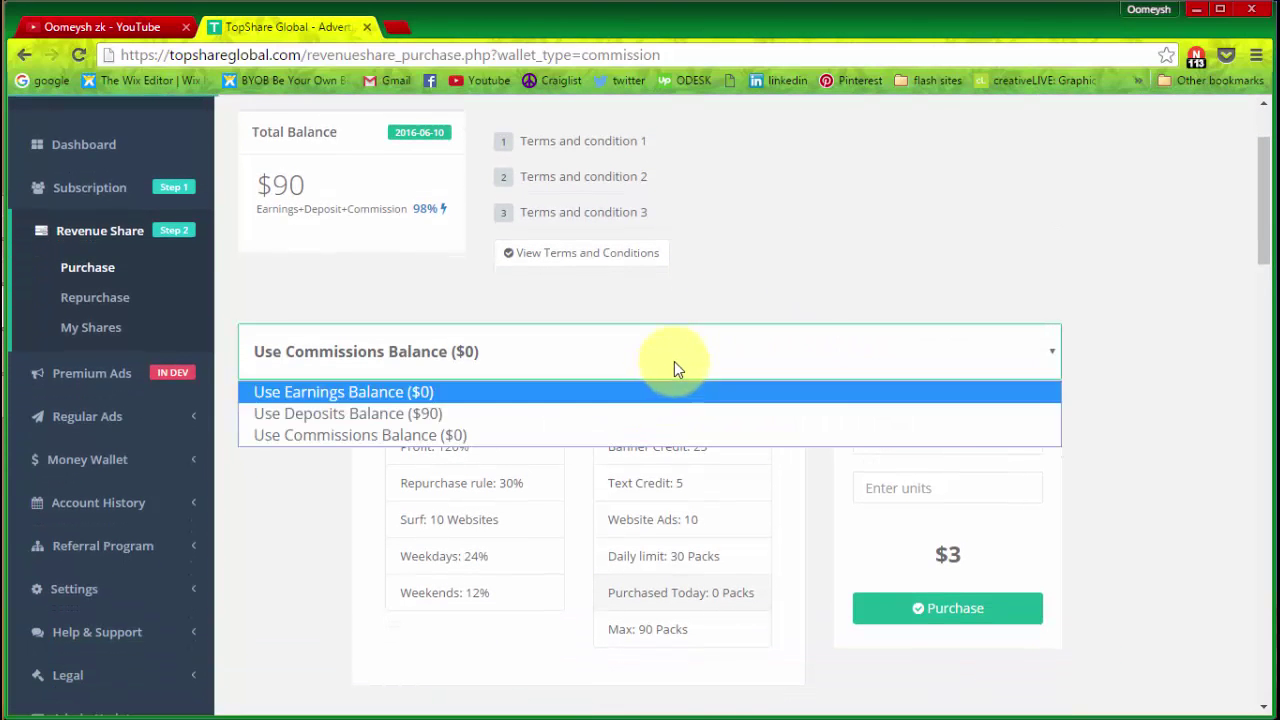
{"action": "left_click", "coordinate": [561, 412]}
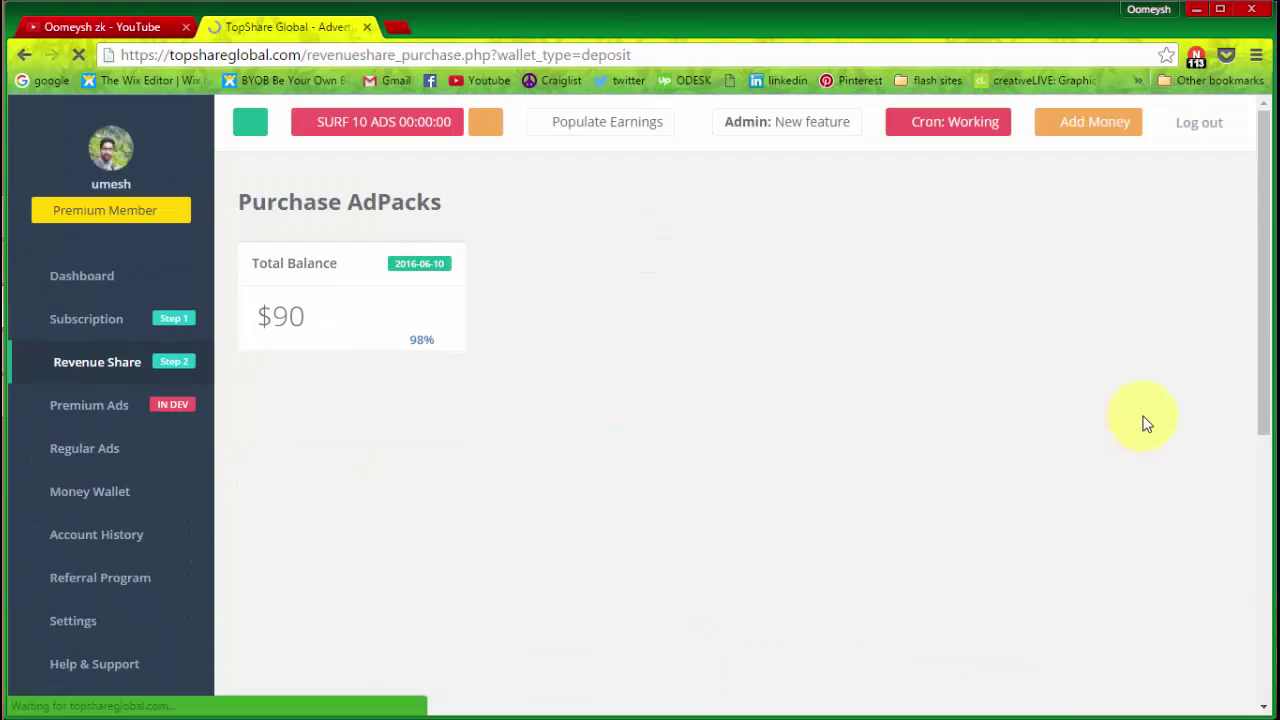
{"action": "scroll", "coordinate": [1143, 423], "scroll_direction": "down", "scroll_amount": 3}
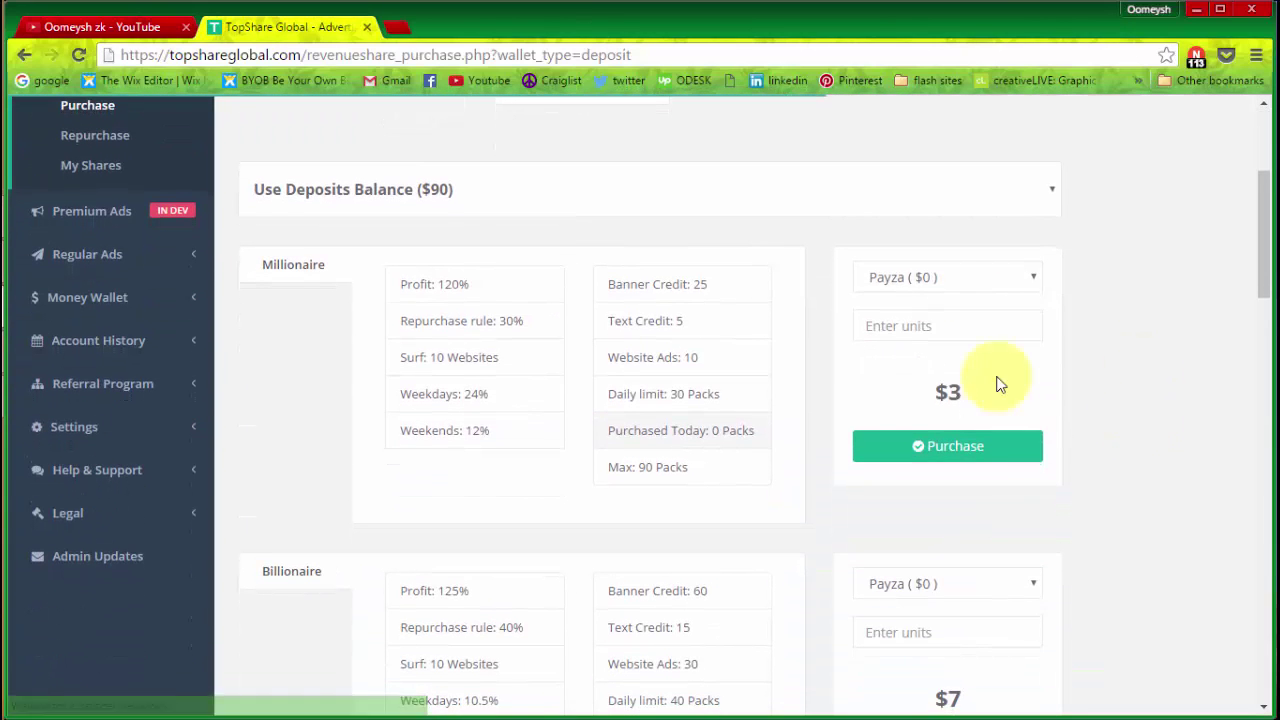
- Pay with the BitCoin ($90) wallet for 30 Millionaire units and acknowledge the success message
{"action": "left_click", "coordinate": [908, 277]}
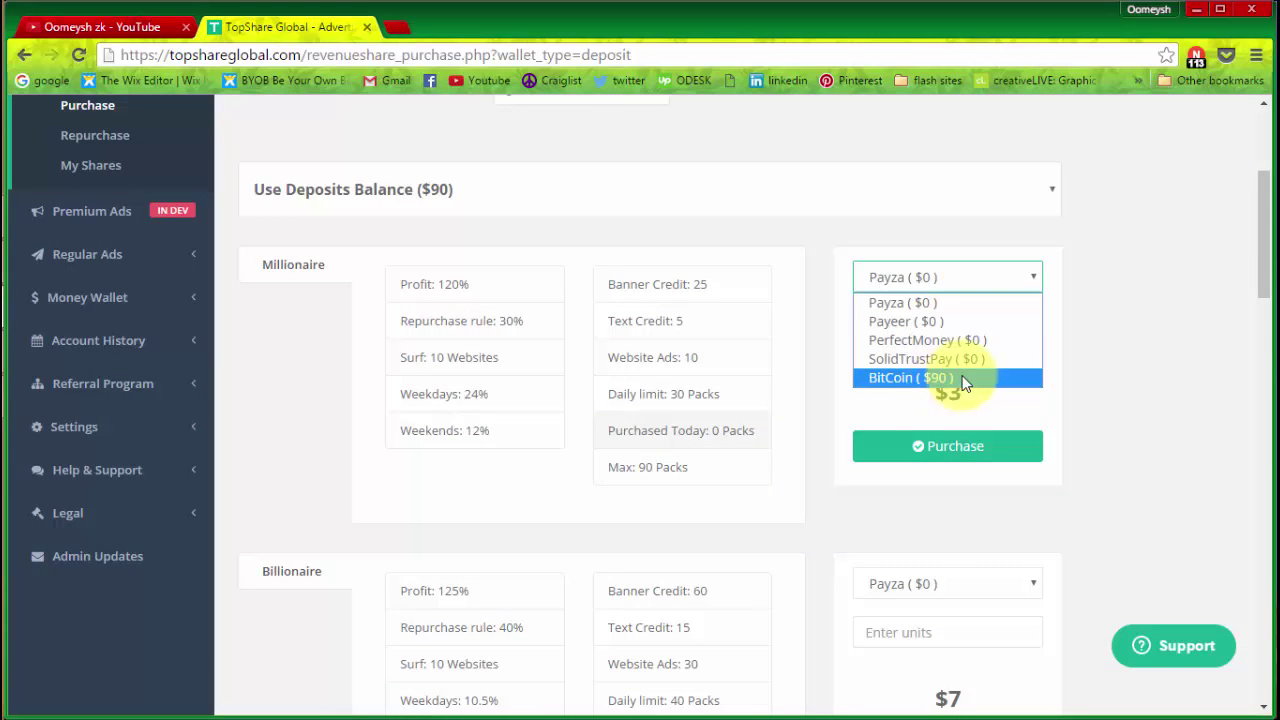
{"action": "left_click", "coordinate": [911, 387]}
{"action": "left_click", "coordinate": [965, 320]}
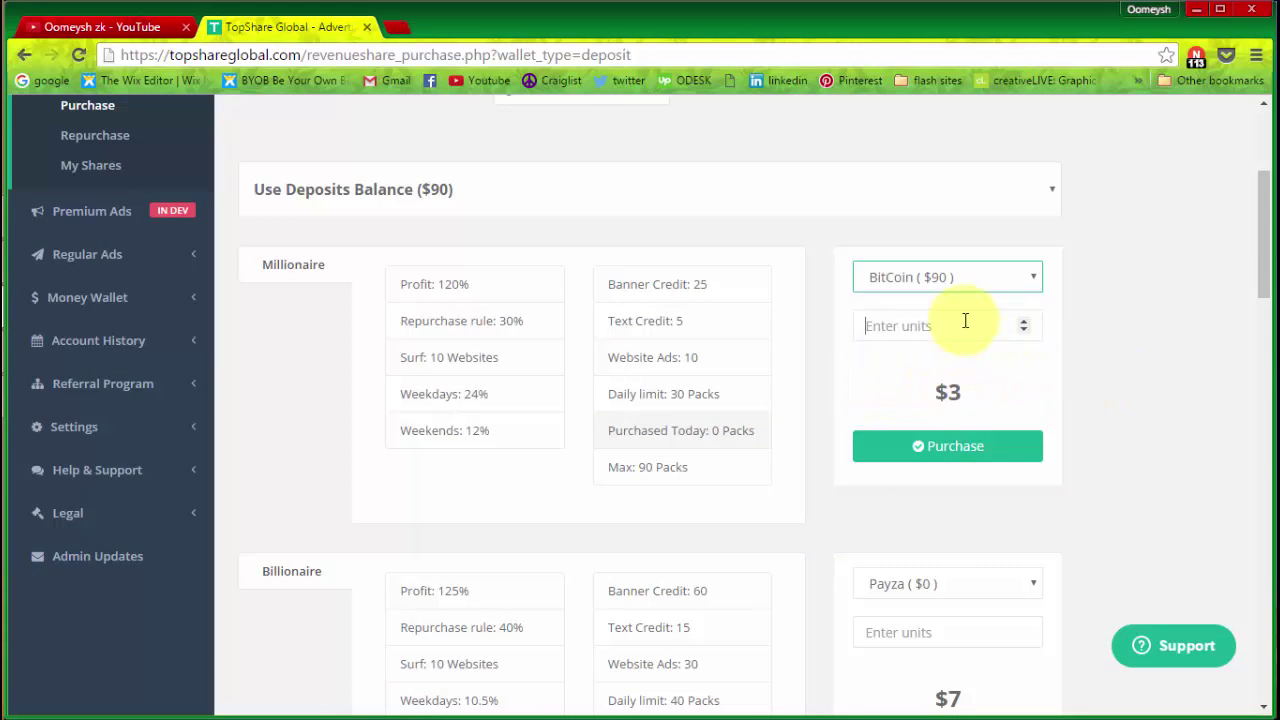
{"action": "left_click", "coordinate": [985, 452]}
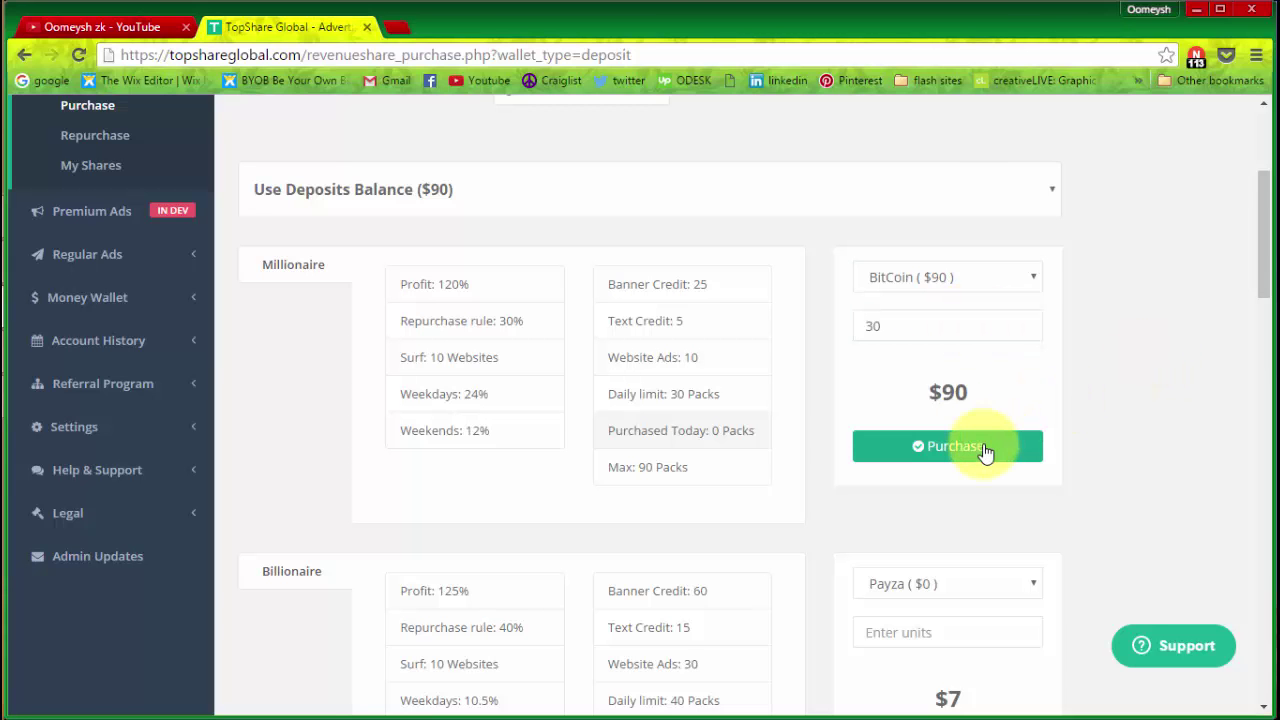
{"action": "scroll", "coordinate": [1153, 390], "scroll_direction": "up", "scroll_amount": 2}
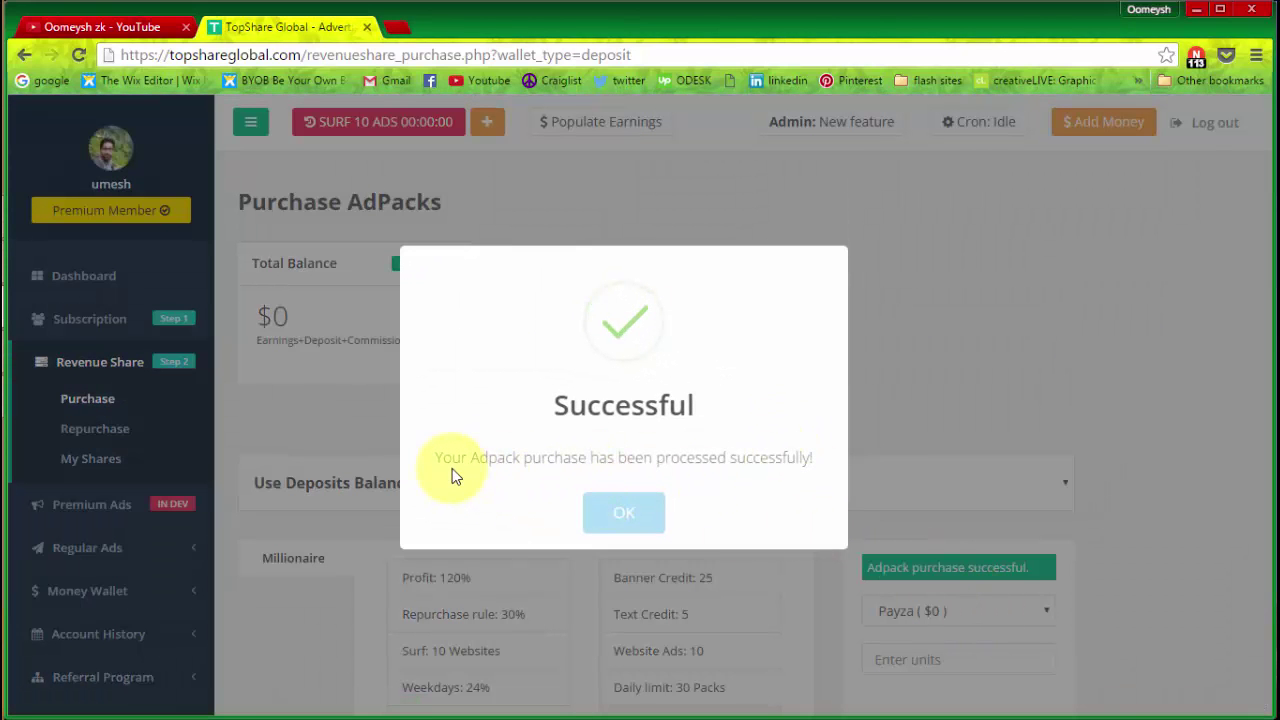
{"action": "left_click", "coordinate": [614, 512]}
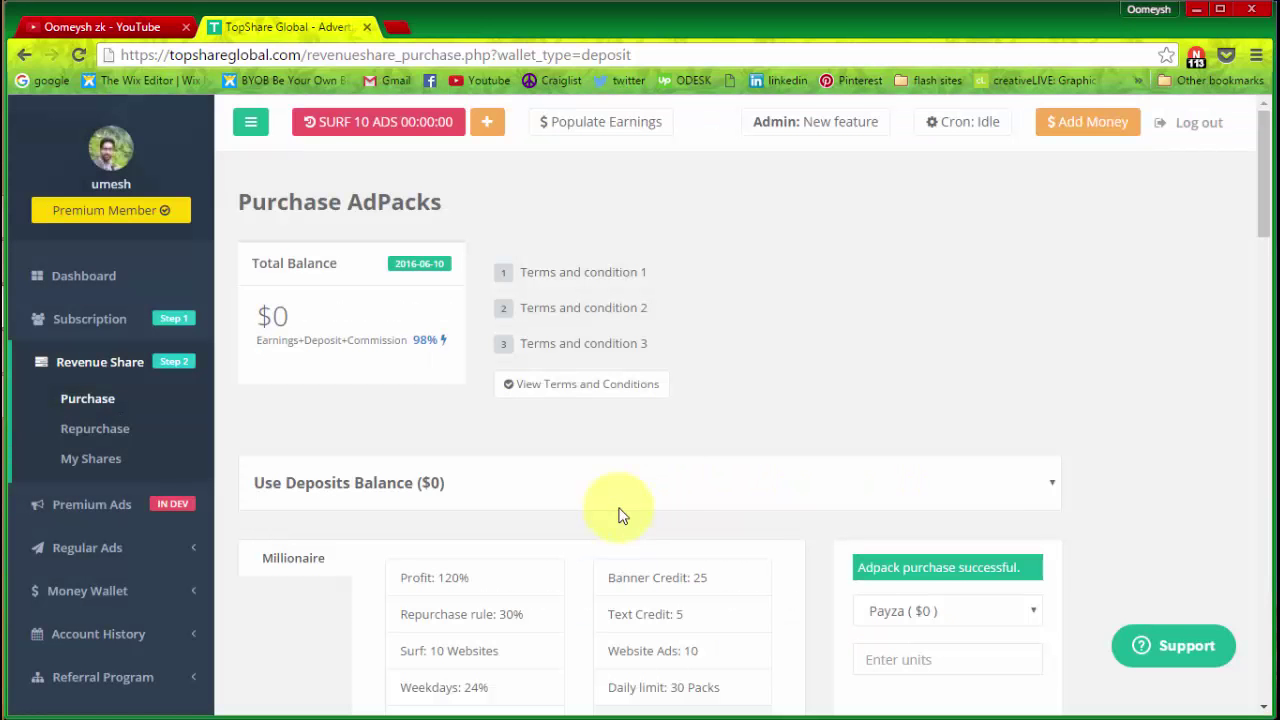
- Open the Dashboard and check the account overview: $0 total balance, $90 total deposits
{"action": "scroll", "coordinate": [937, 422], "scroll_direction": "down", "scroll_amount": 3}
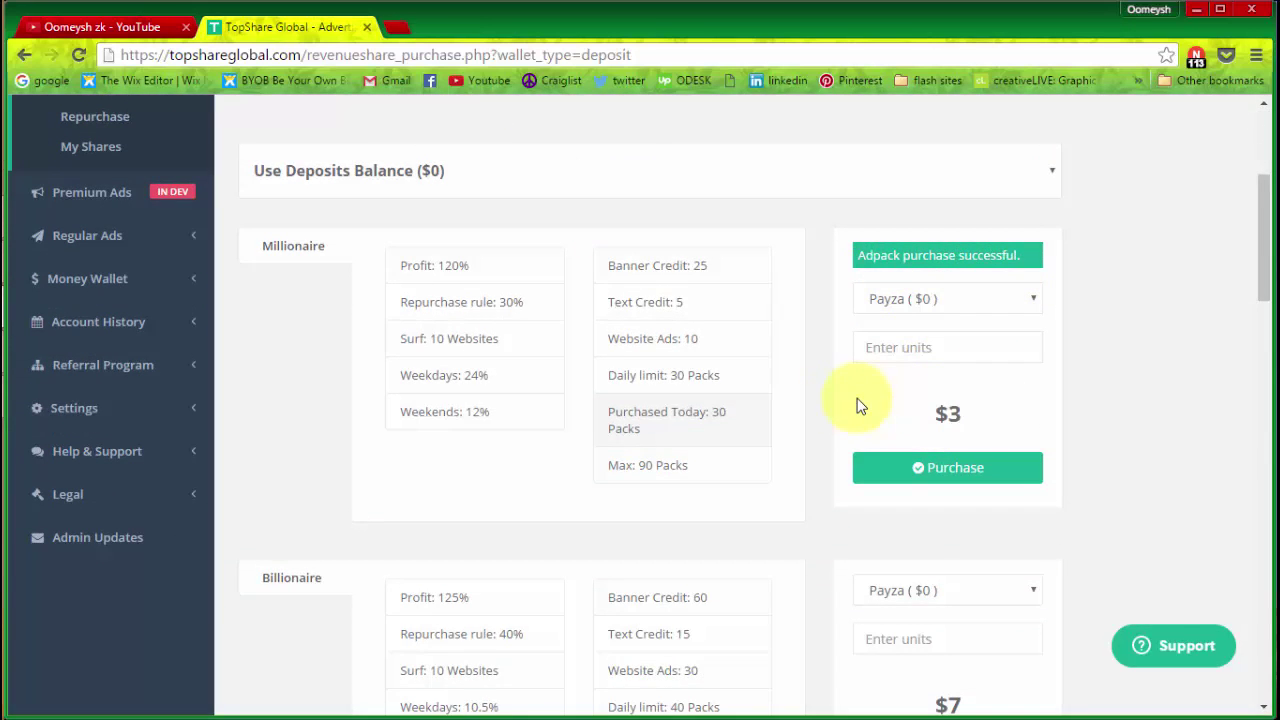
{"action": "scroll", "coordinate": [805, 401], "scroll_direction": "up", "scroll_amount": 3}
{"action": "left_click", "coordinate": [87, 279]}
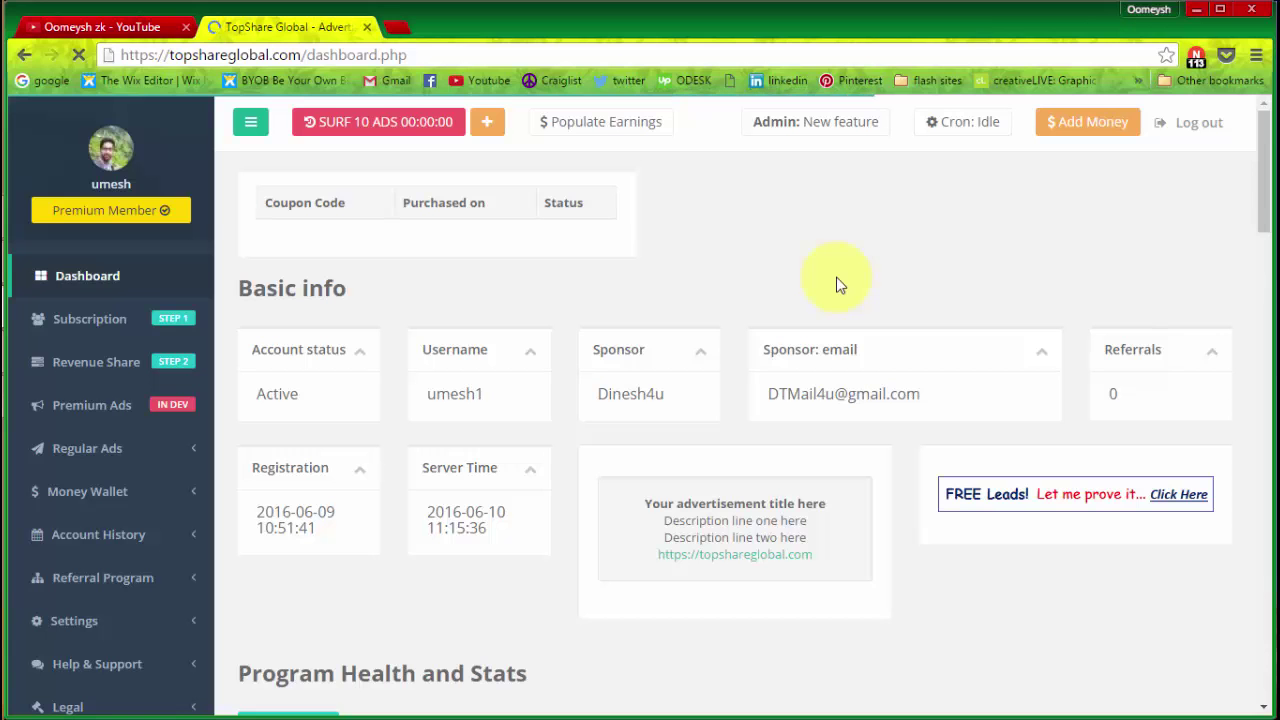
{"action": "scroll", "coordinate": [838, 285], "scroll_direction": "down", "scroll_amount": 4}
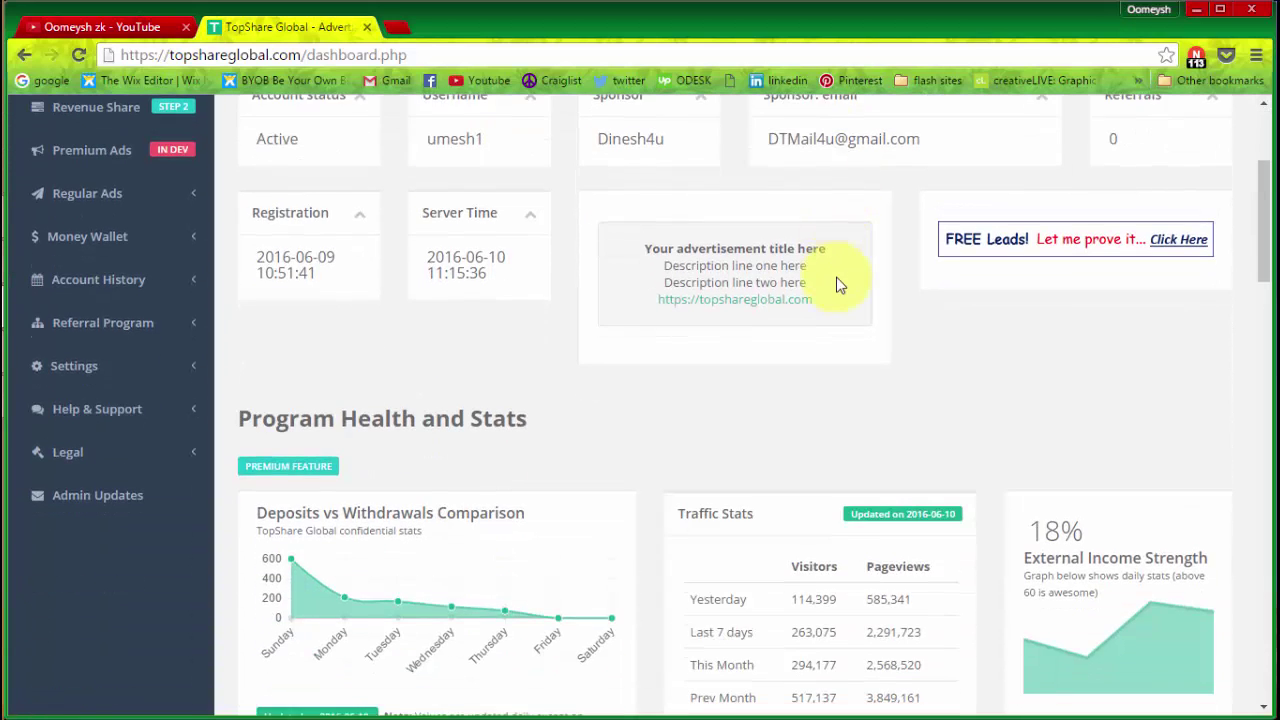
{"action": "scroll", "coordinate": [838, 285], "scroll_direction": "down", "scroll_amount": 4}
{"action": "scroll", "coordinate": [838, 285], "scroll_direction": "down", "scroll_amount": 2}
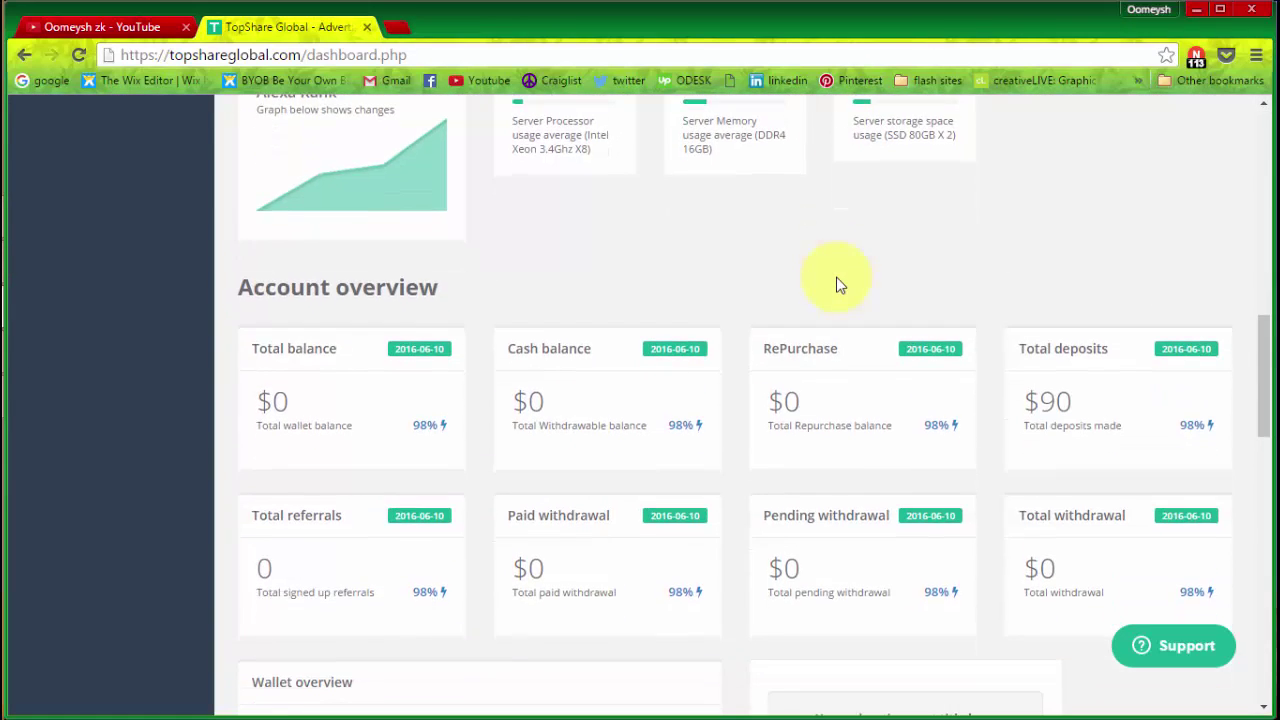
{"action": "scroll", "coordinate": [838, 285], "scroll_direction": "up", "scroll_amount": 2}
{"action": "scroll", "coordinate": [620, 385], "scroll_direction": "down", "scroll_amount": 2}
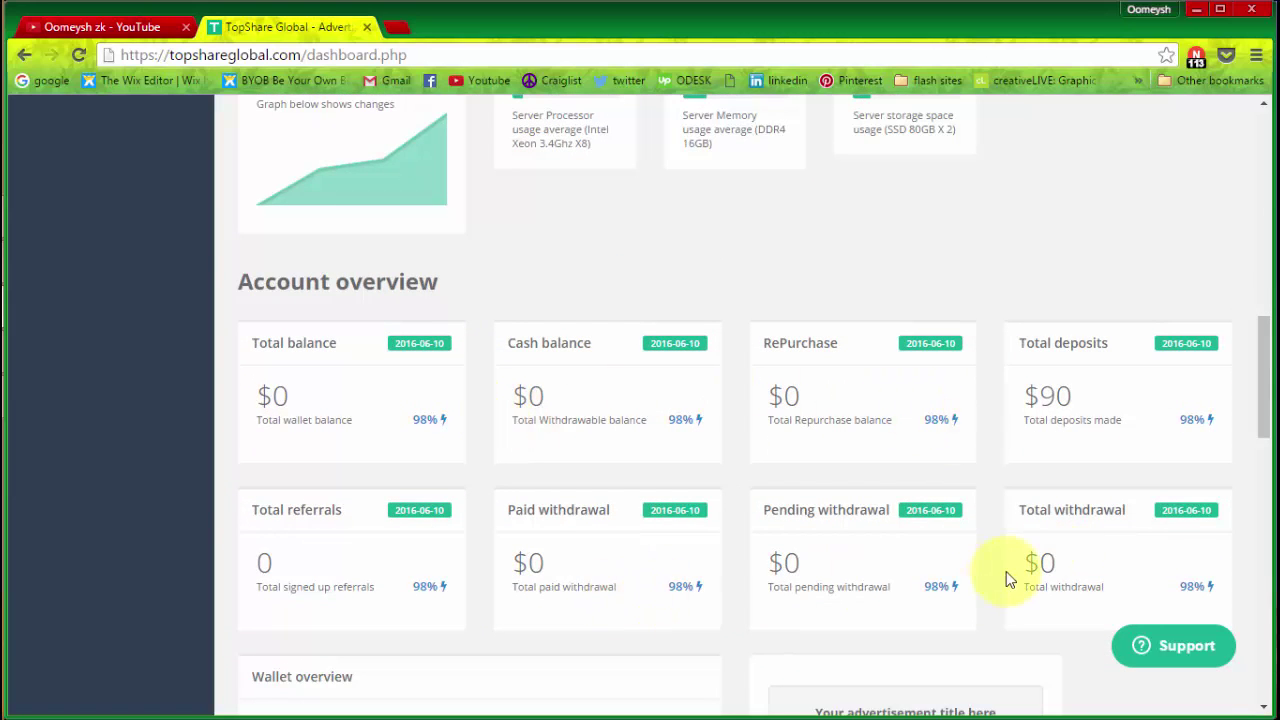
{"action": "scroll", "coordinate": [805, 466], "scroll_direction": "up", "scroll_amount": 10}
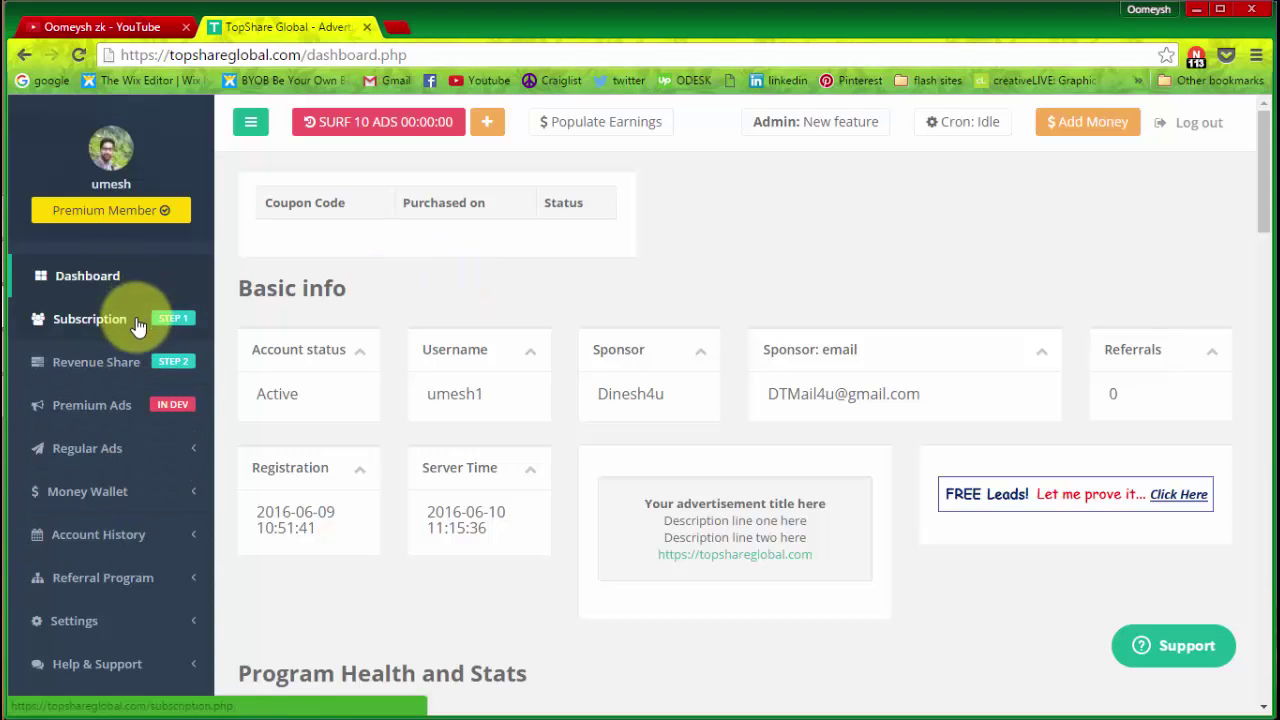
{"action": "left_click", "coordinate": [133, 368]}
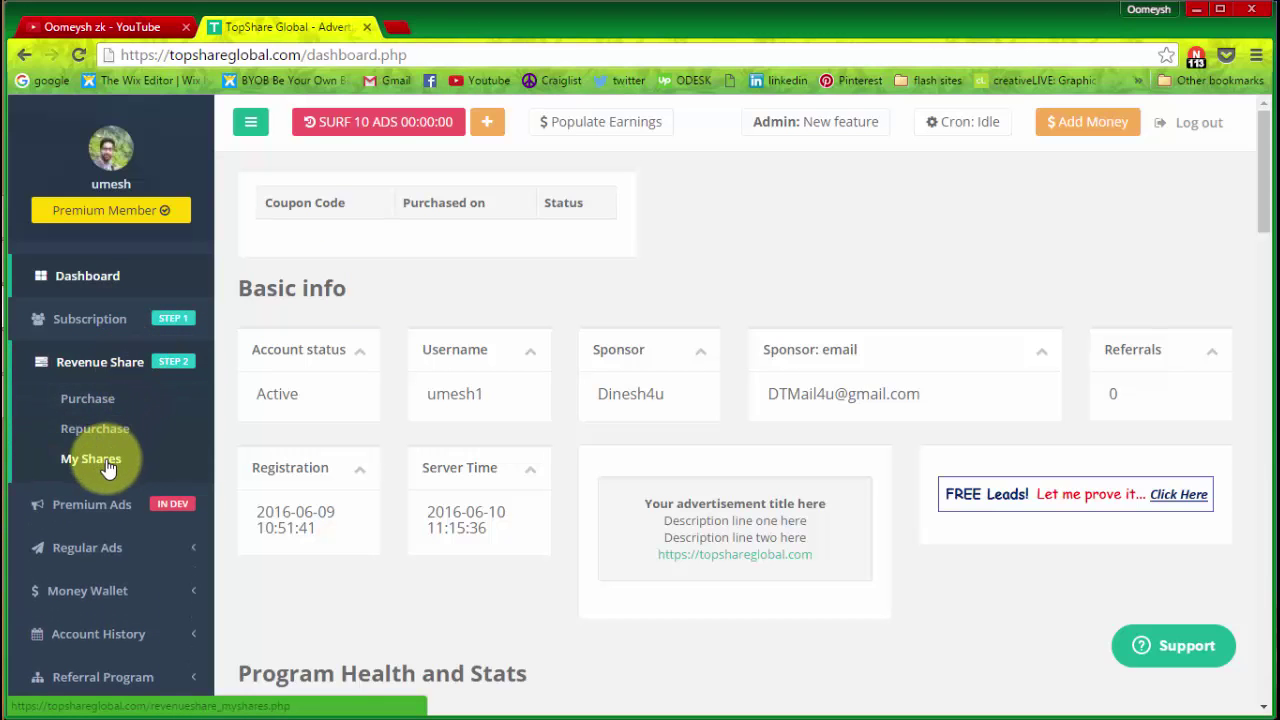
{"action": "left_click", "coordinate": [101, 465]}
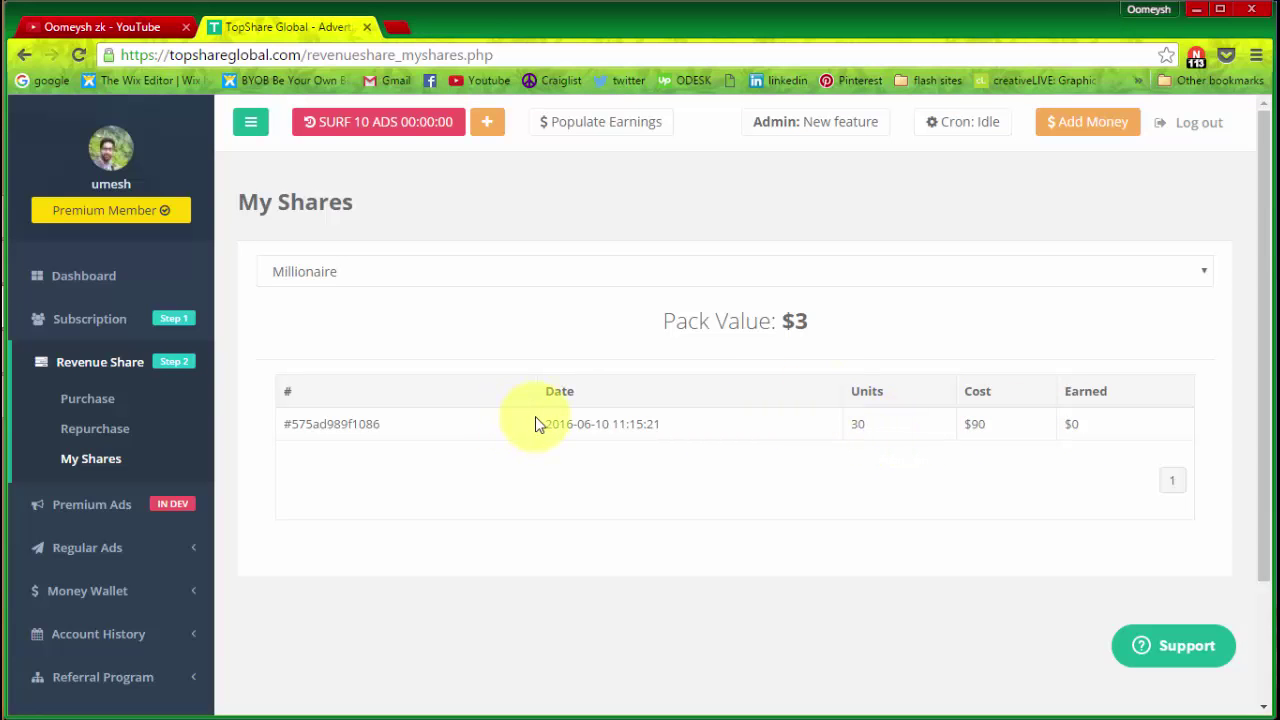
{"action": "left_click_drag", "start_coordinate": [535, 424], "coordinate": [1012, 443]}
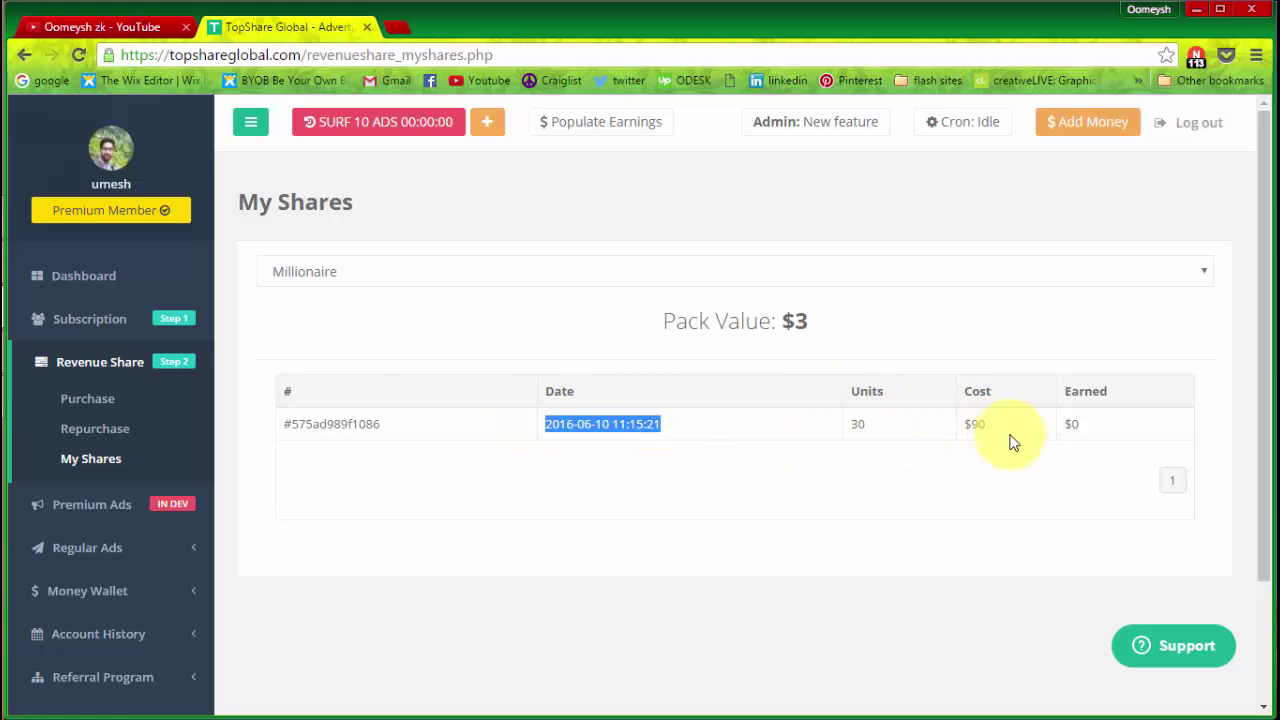
{"action": "left_click", "coordinate": [120, 281]}
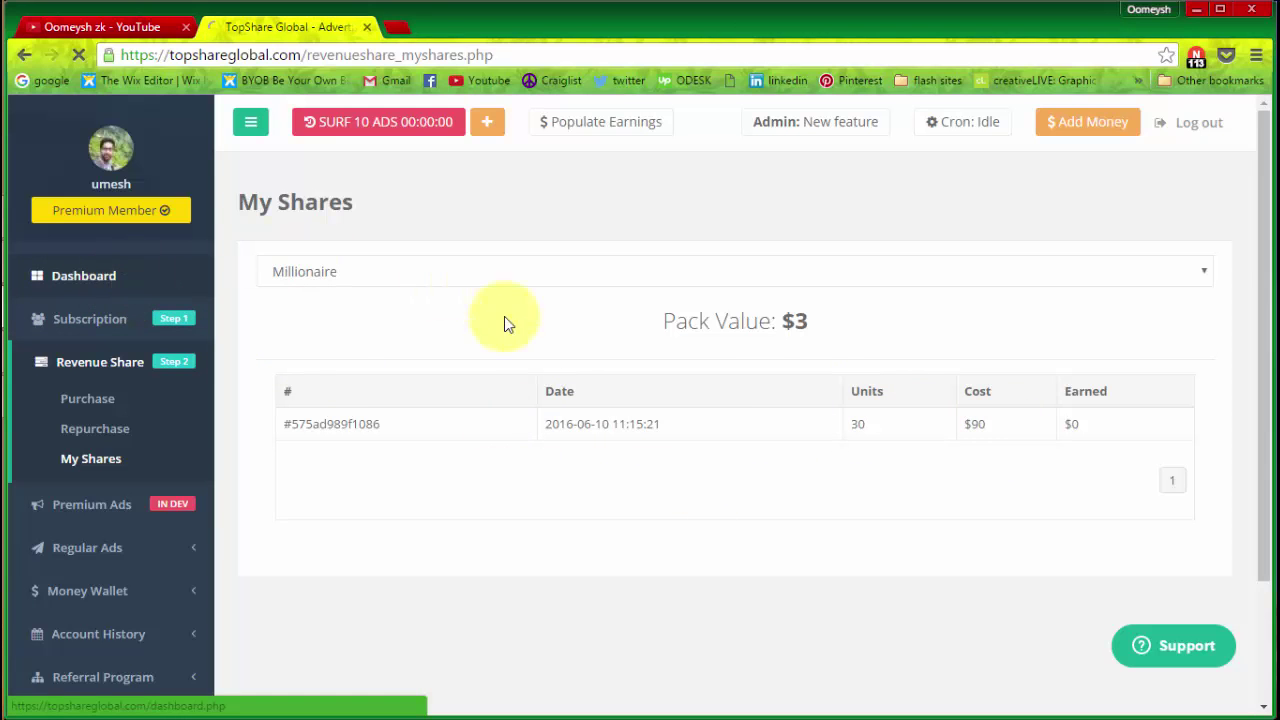